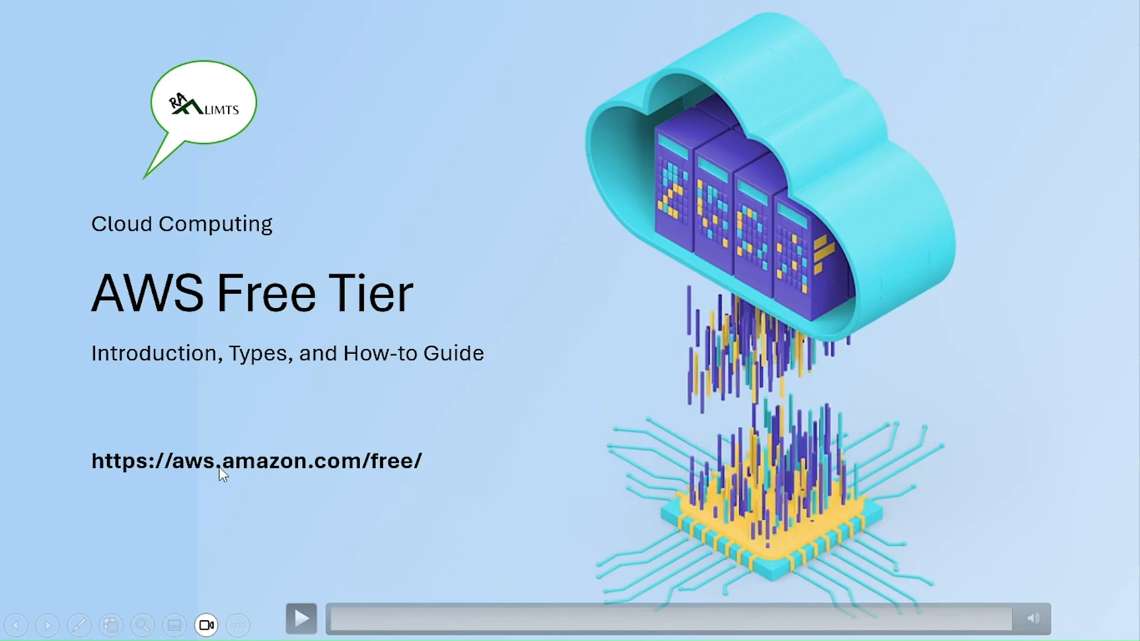
left_click(482, 493)
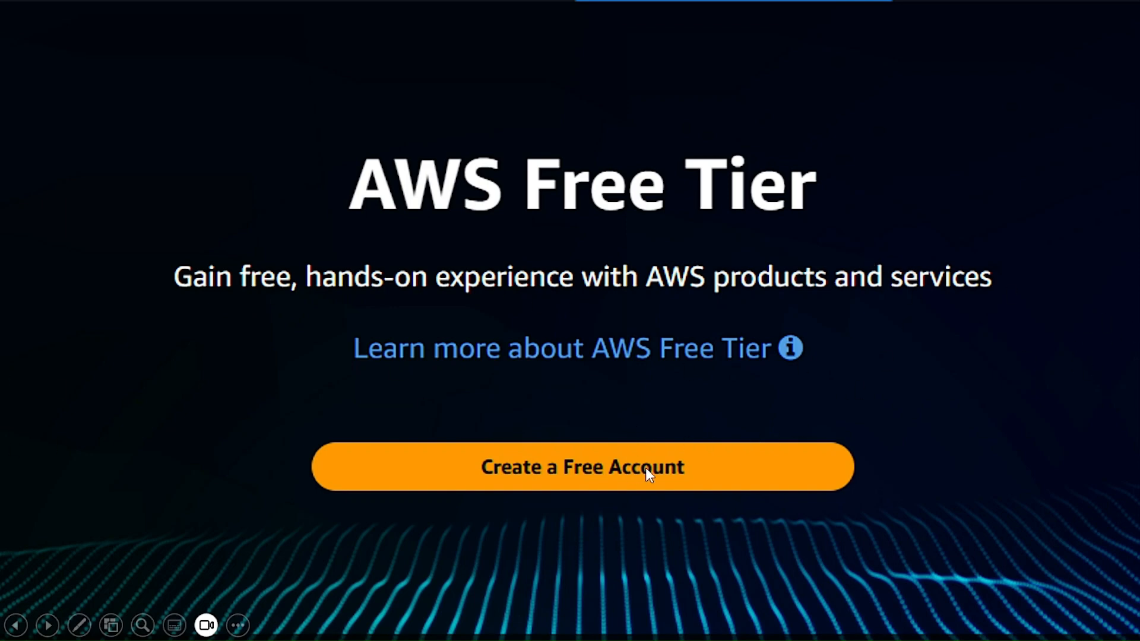
left_click(571, 472)
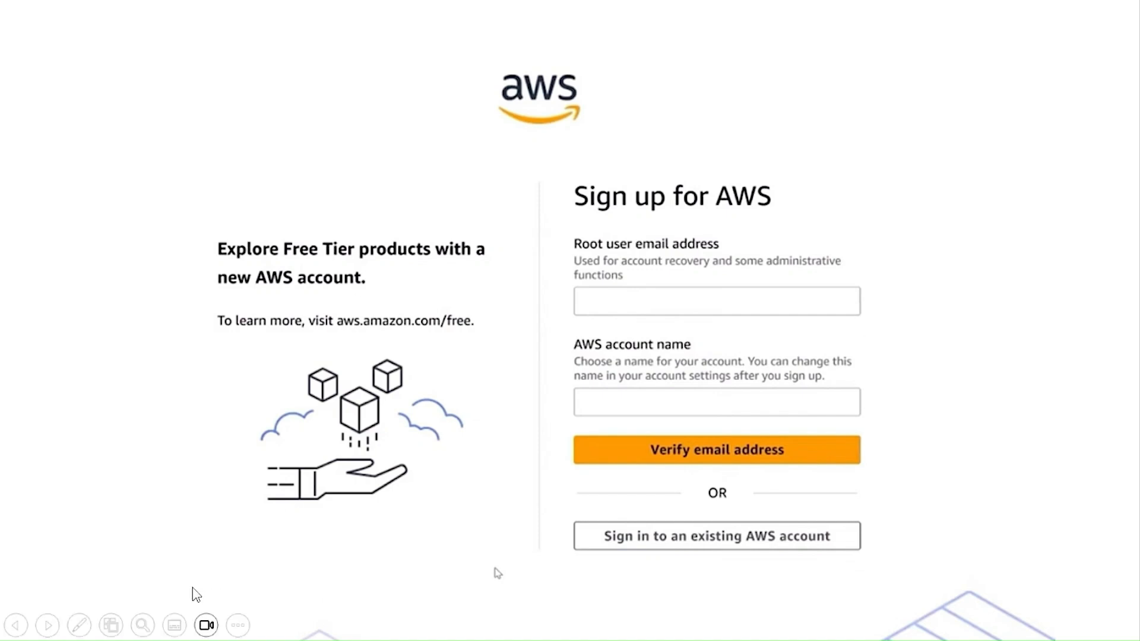
left_click(79, 626)
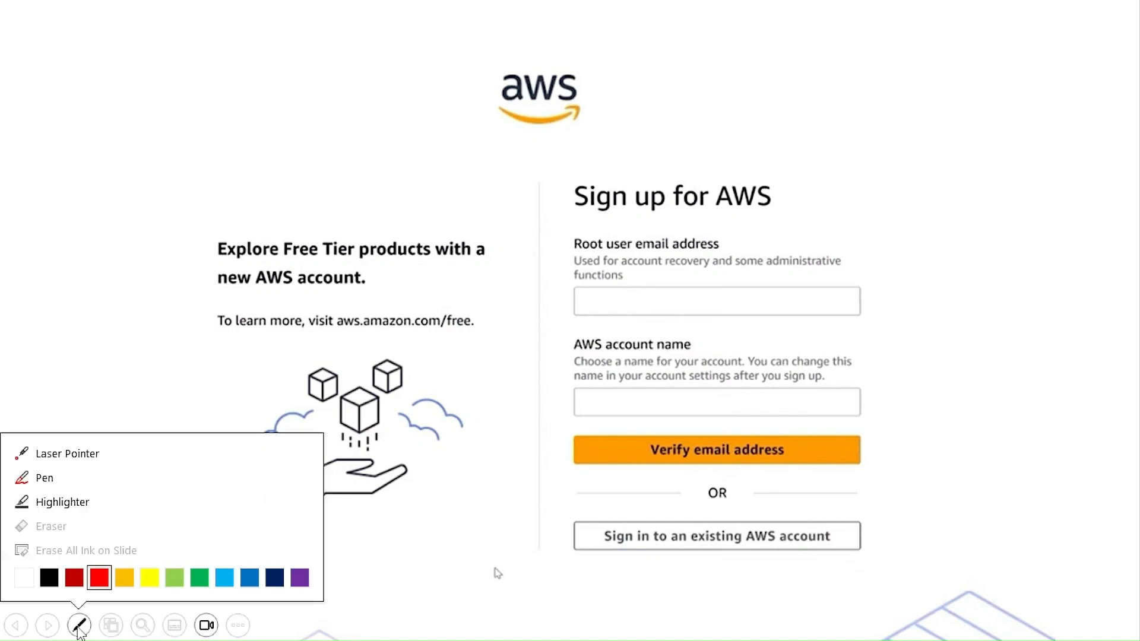
left_click(57, 457)
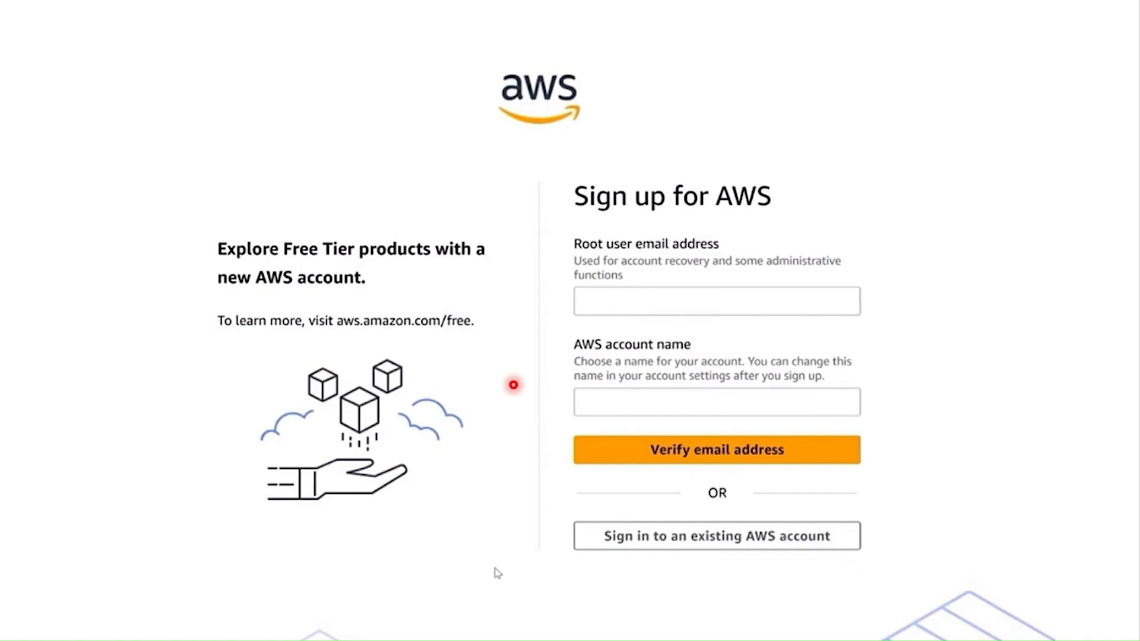
key("Right")
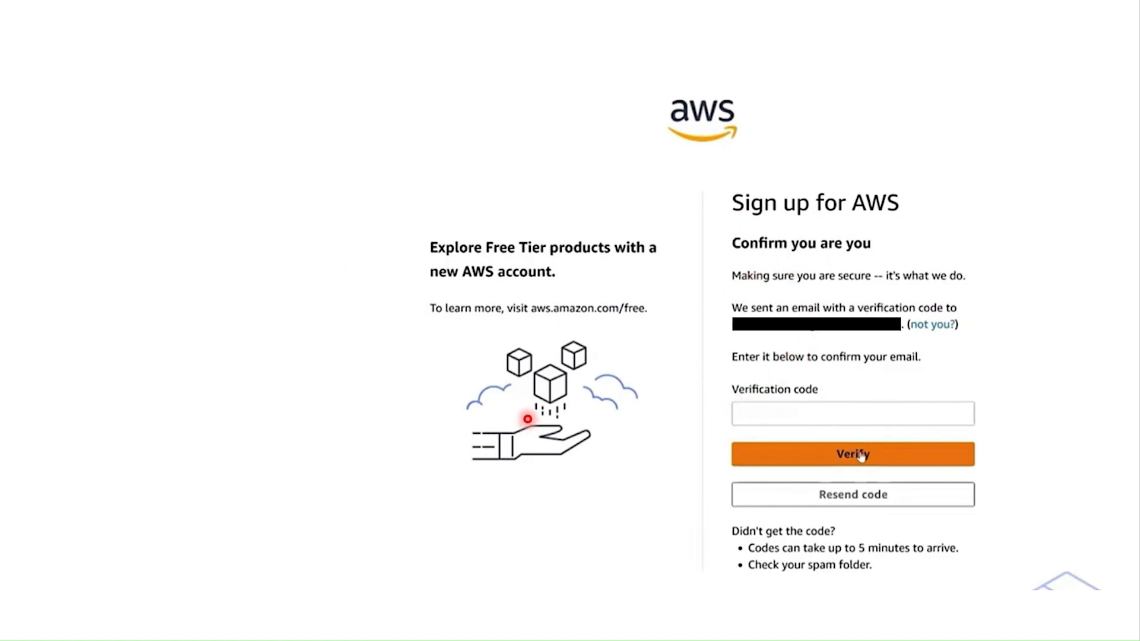
key("Right")
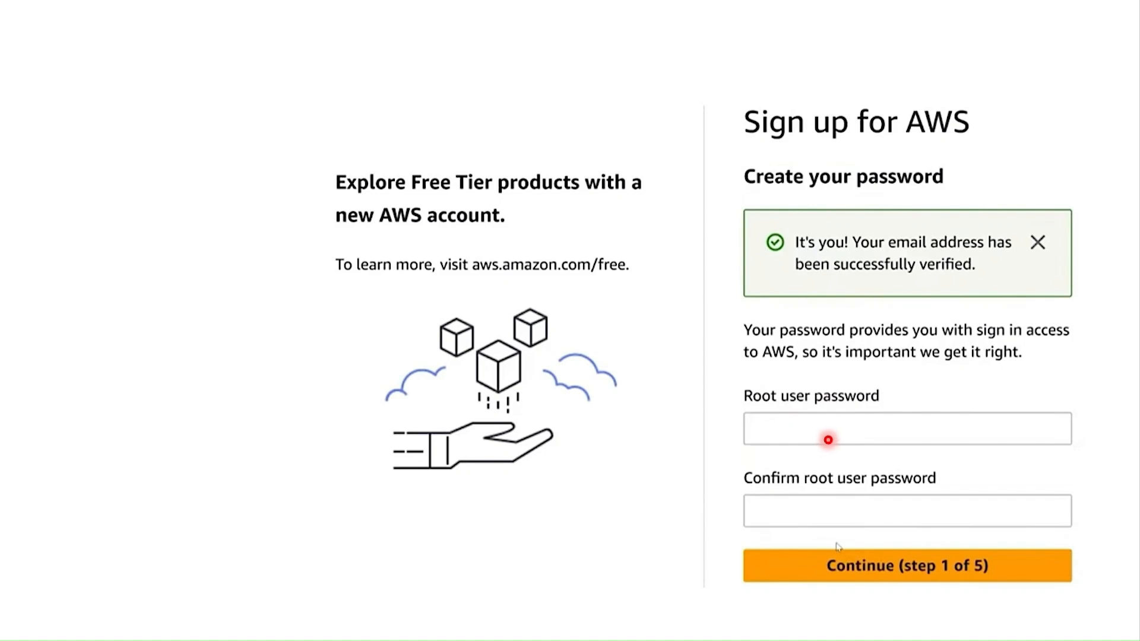
key("Right")
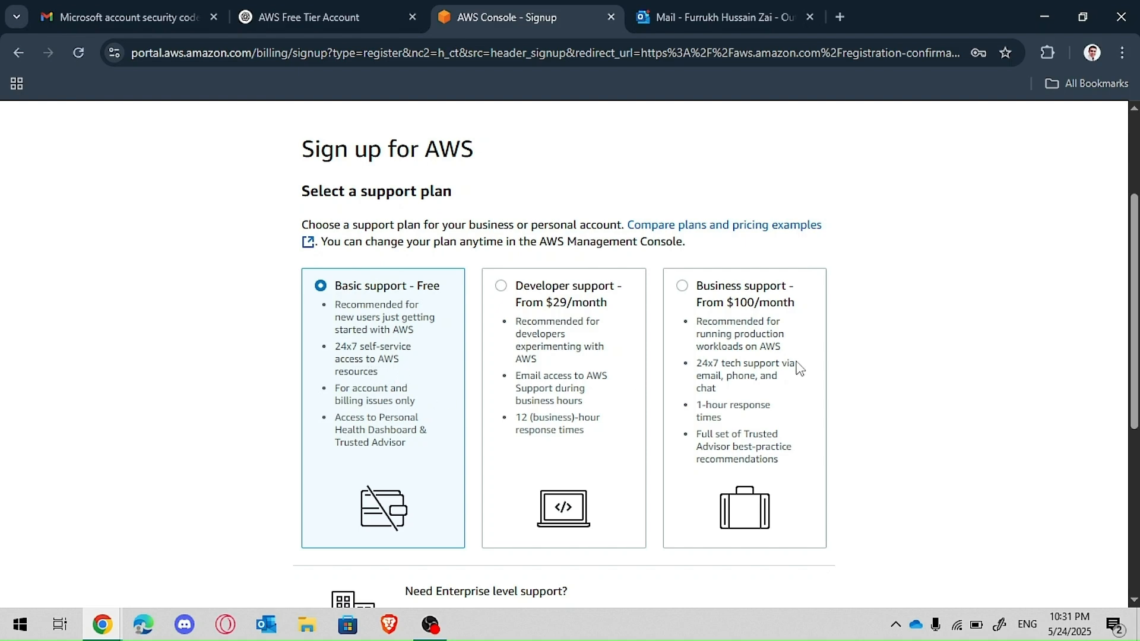
Complete the AWS sign-up with the Basic support - Free plan.
scroll(799, 368, "up", 2, "ctrl")
scroll(799, 368, "down", 3)
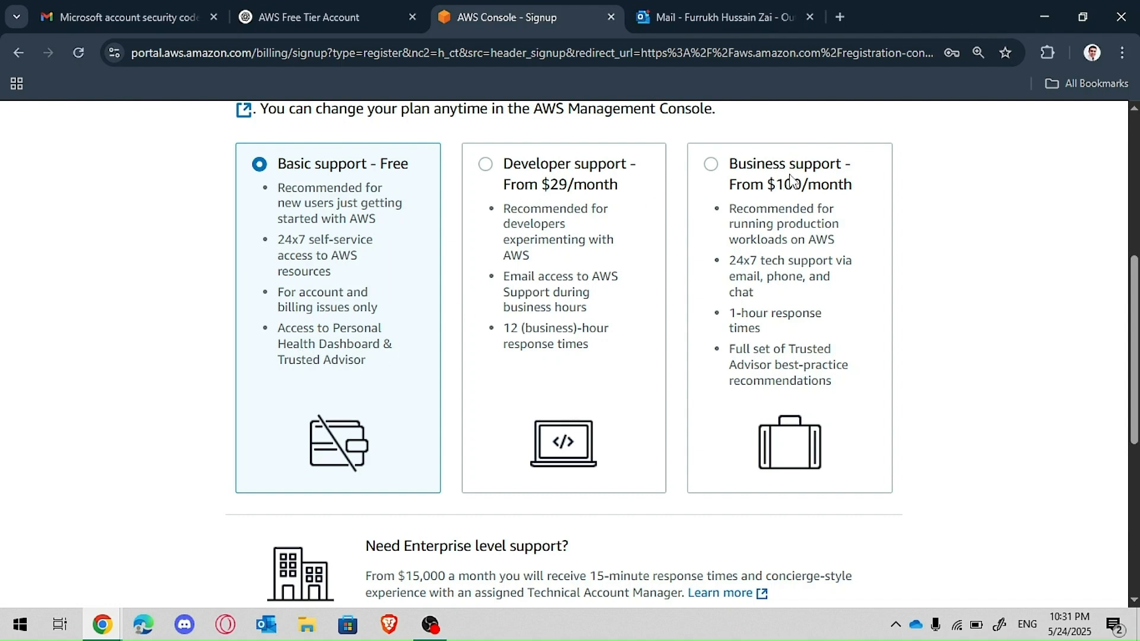
scroll(484, 461, "down", 4)
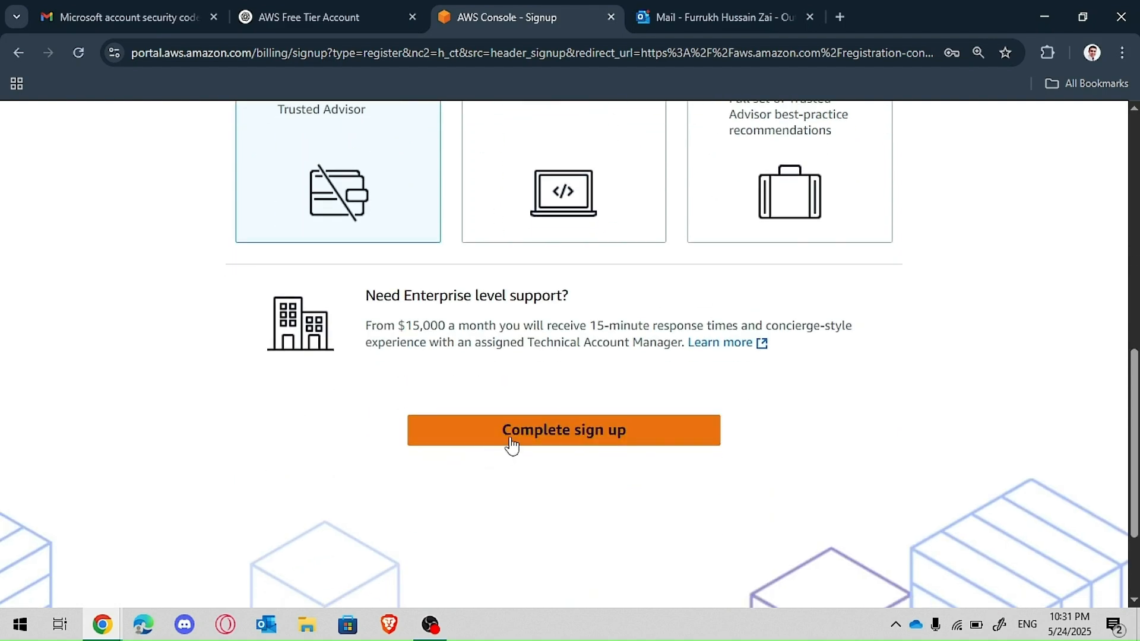
left_click(512, 442)
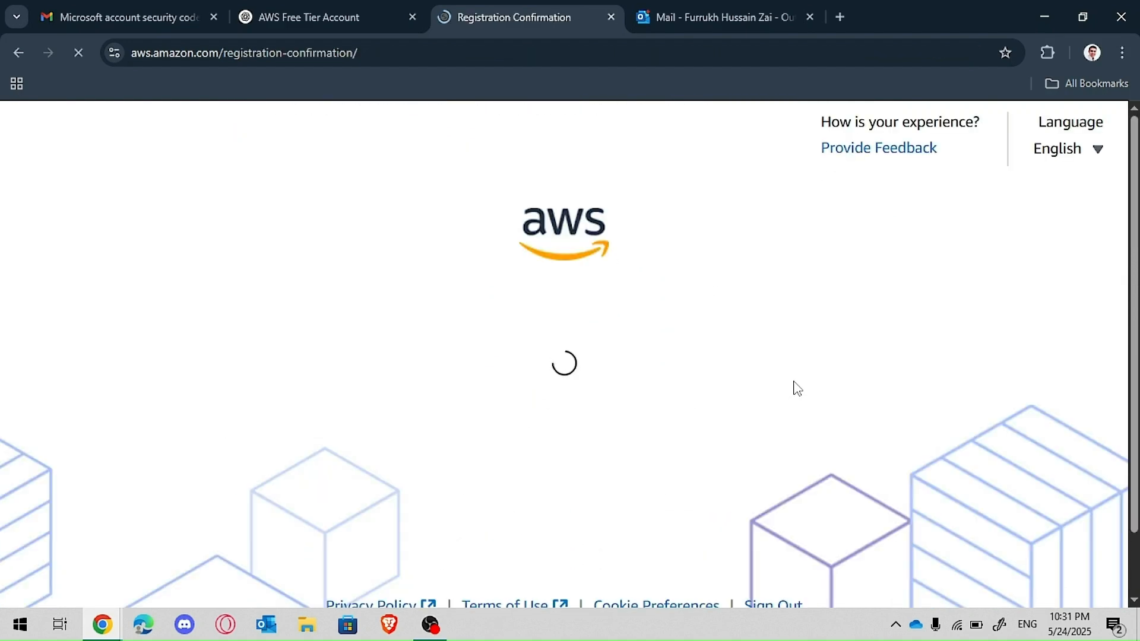
Go to the AWS Management Console and dismiss the introductory tips on the service menu, resource search and Unified Settings.
scroll(797, 386, "down", 3)
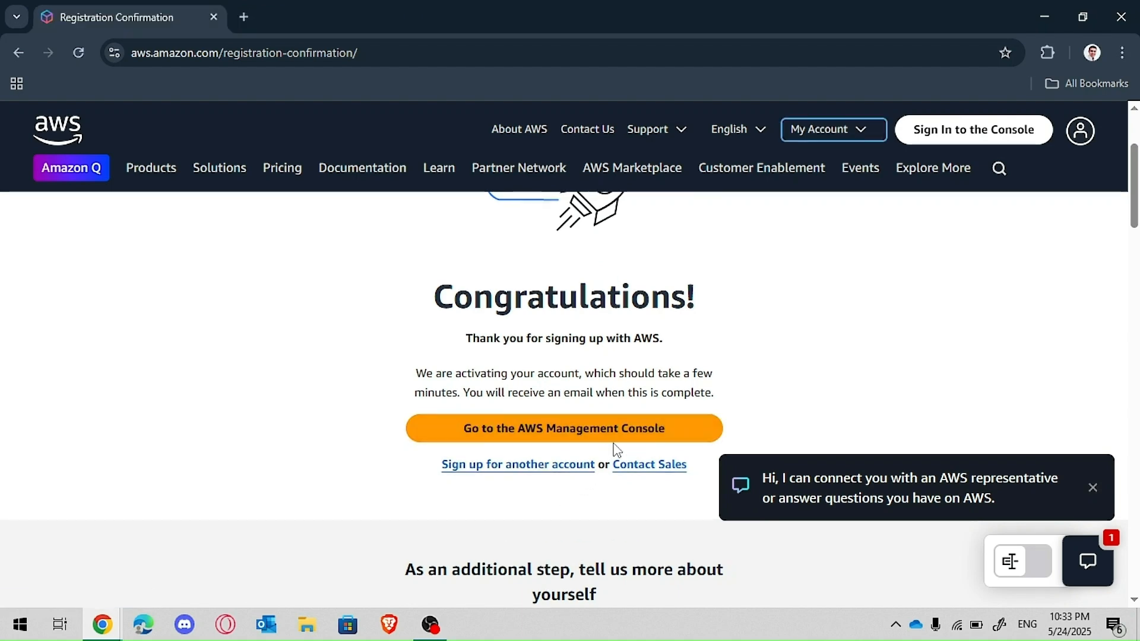
left_click(623, 443)
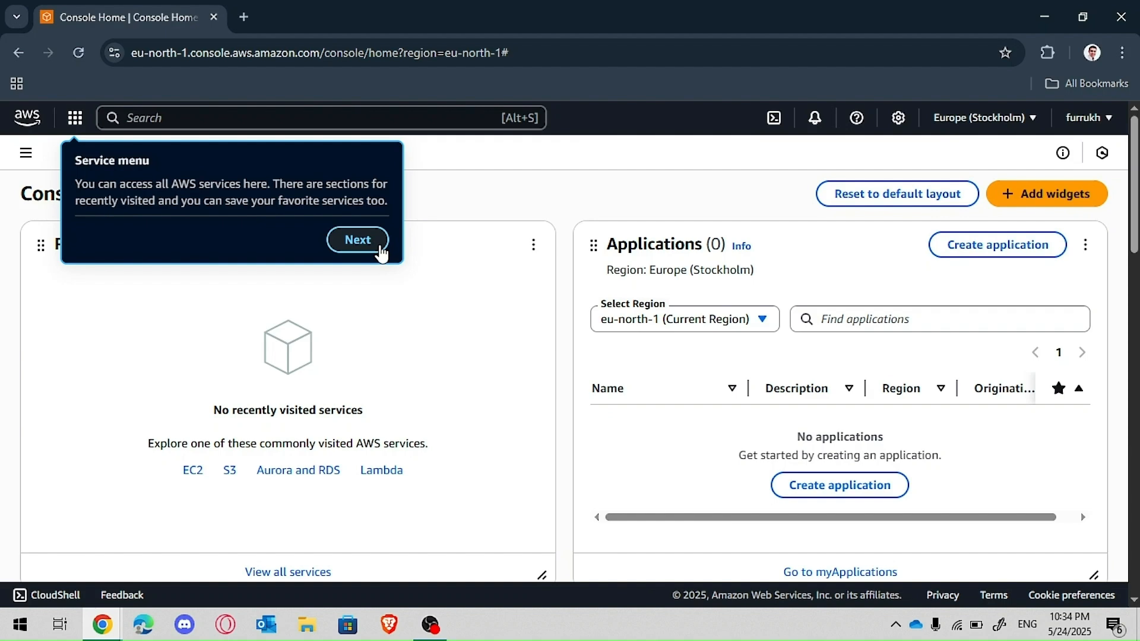
left_click(382, 253)
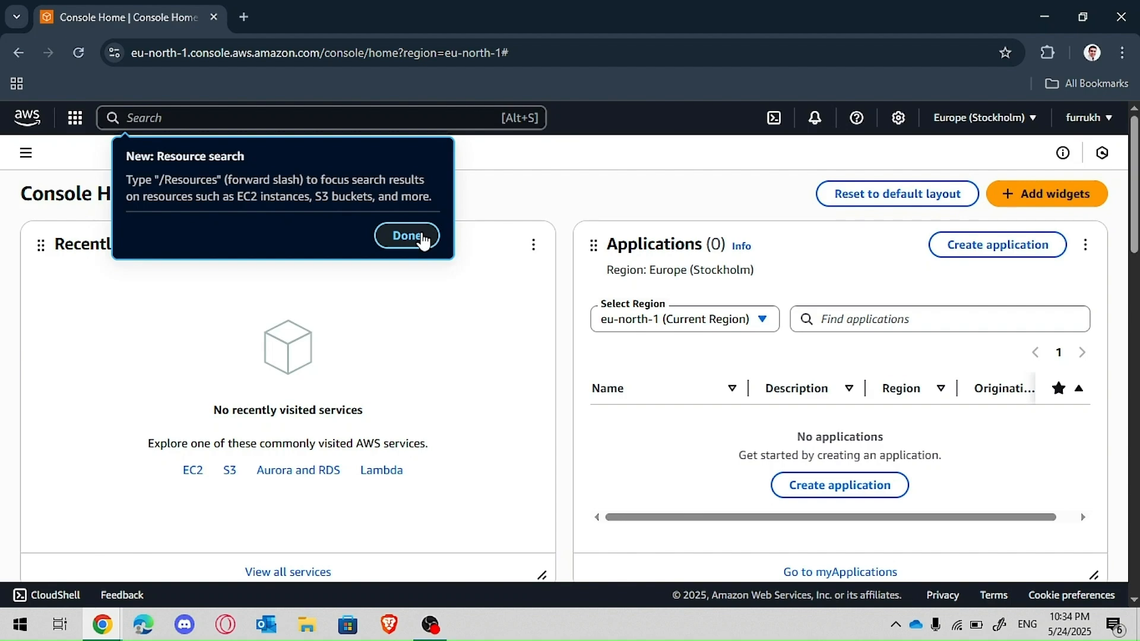
left_click(423, 240)
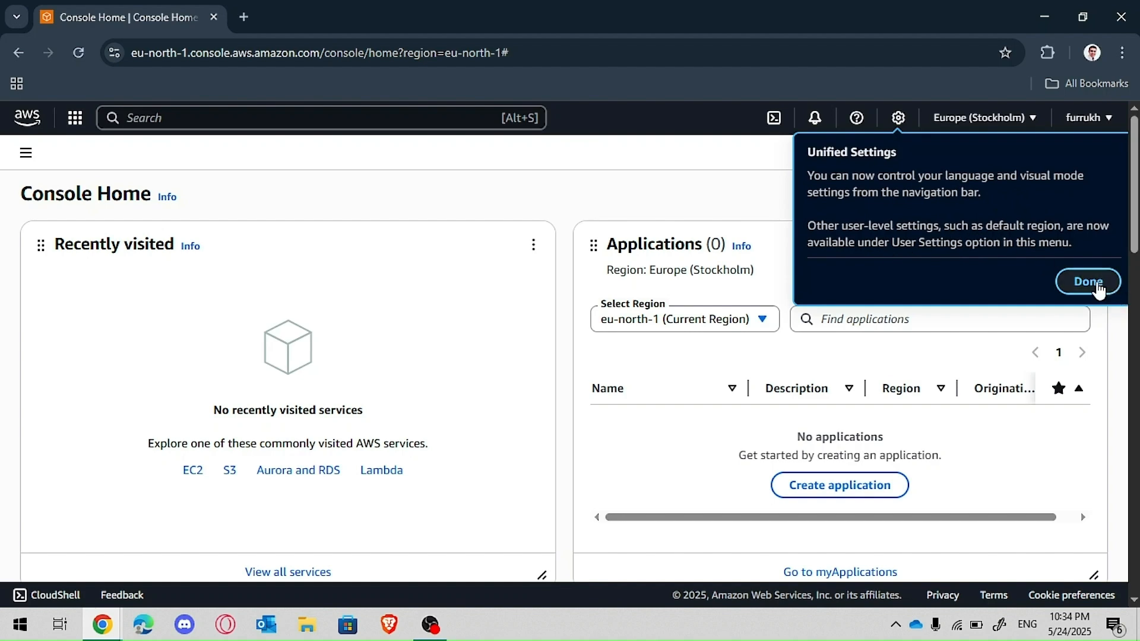
left_click(1099, 283)
Examine the Console Home widgets, including the applications region choices, AWS Health, cost and usage, solutions, security and latest announcements.
scroll(374, 445, "down", 1)
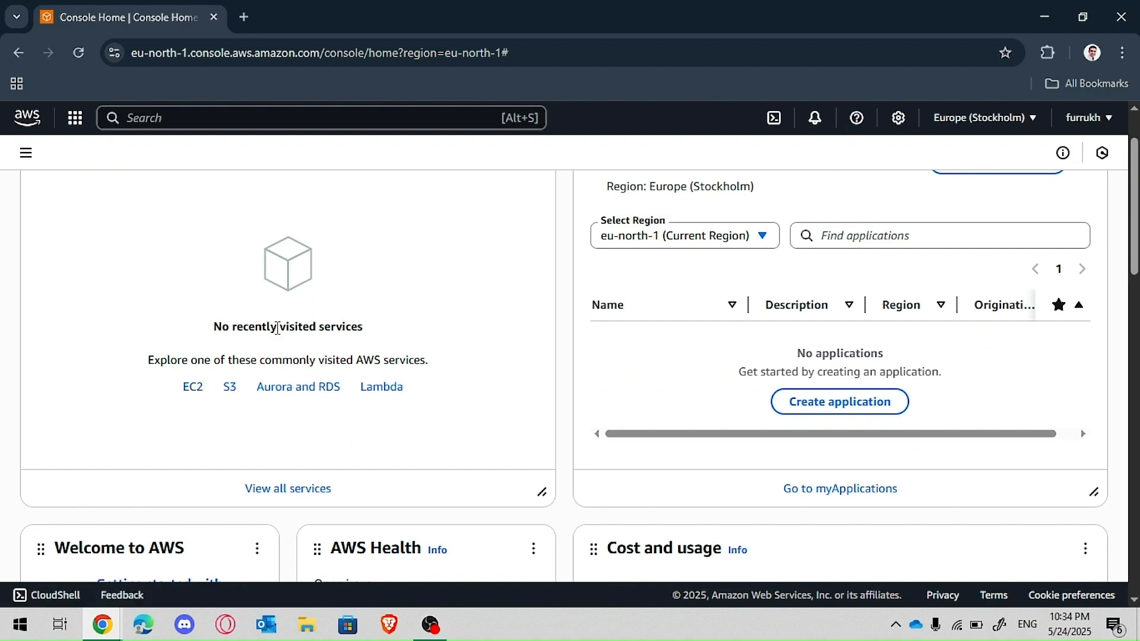
scroll(606, 345, "up", 1)
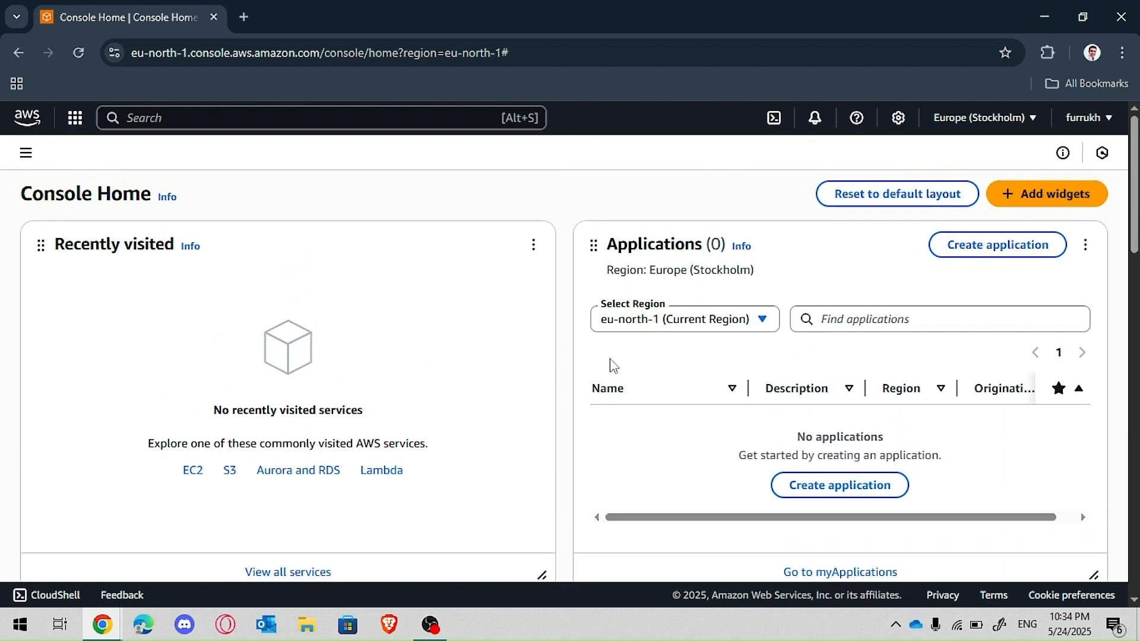
left_click(763, 321)
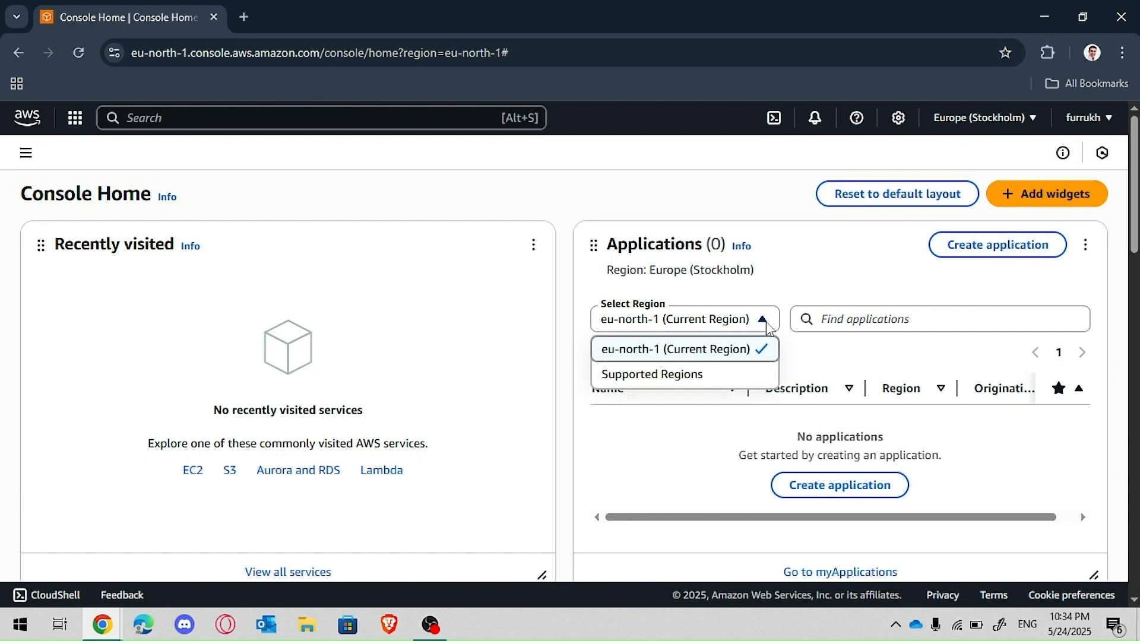
left_click(764, 322)
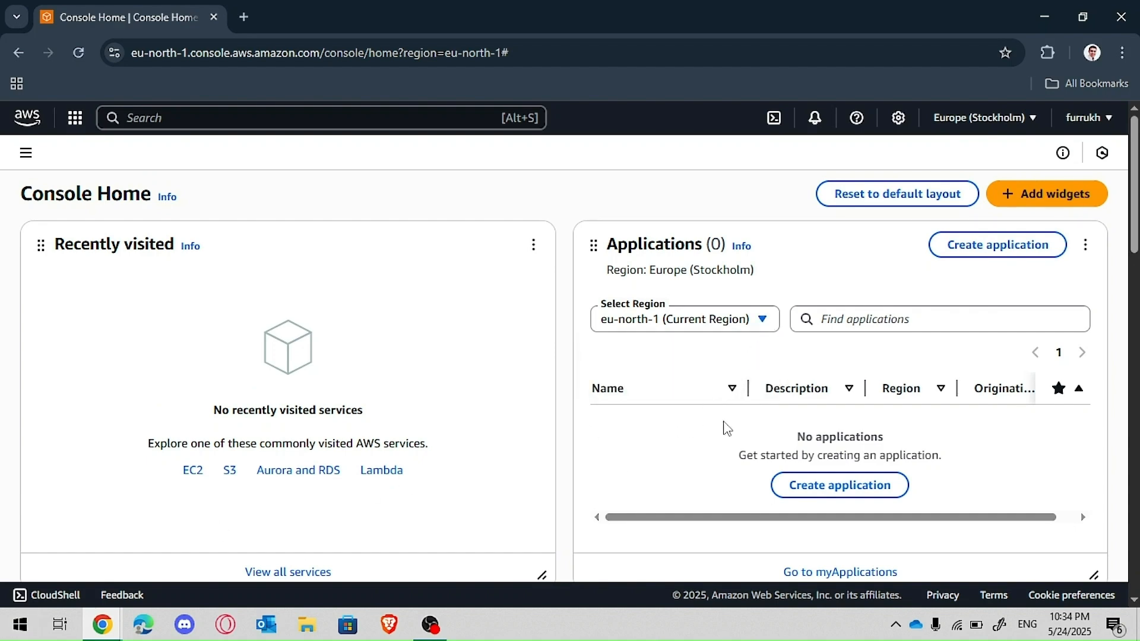
scroll(989, 374, "down", 1)
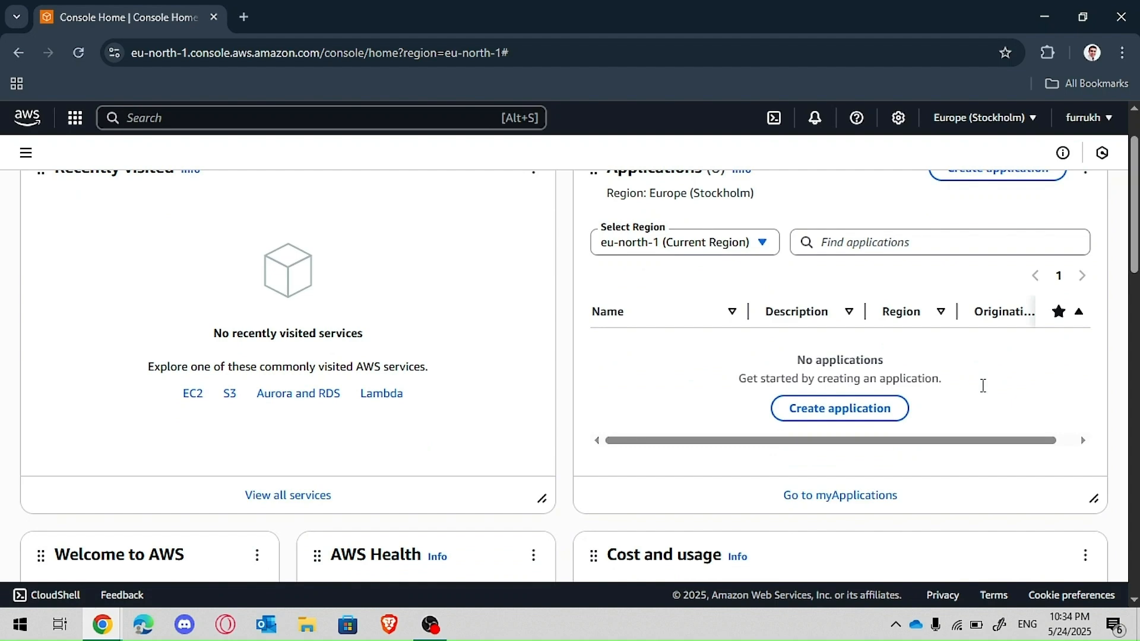
scroll(986, 392, "down", 2)
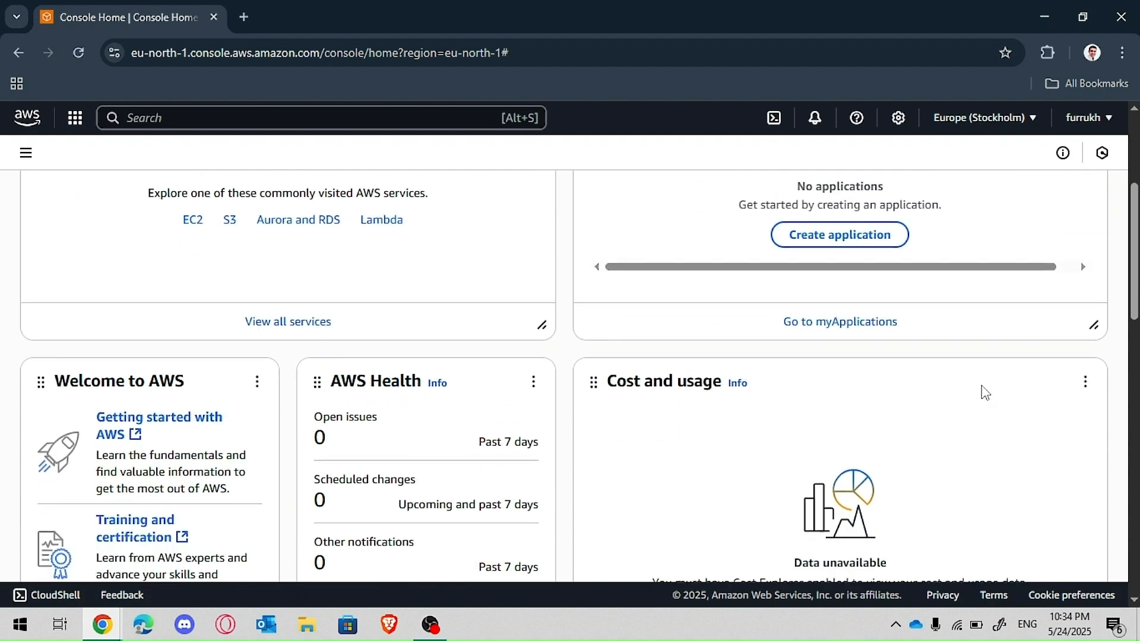
scroll(986, 392, "down", 2)
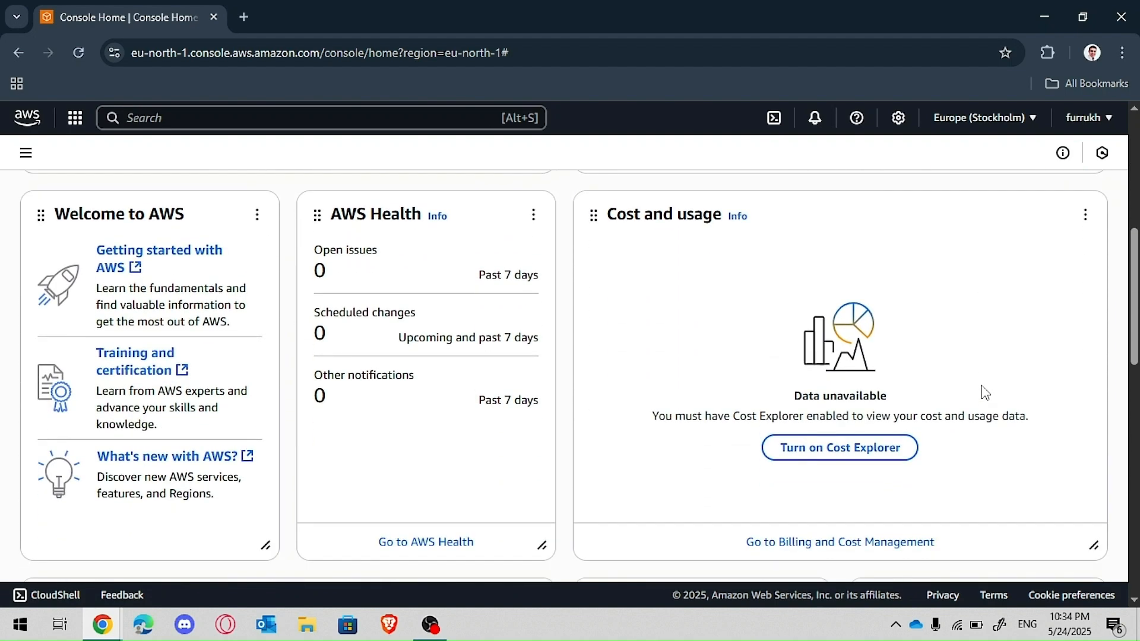
scroll(985, 392, "down", 2)
scroll(985, 392, "down", 3)
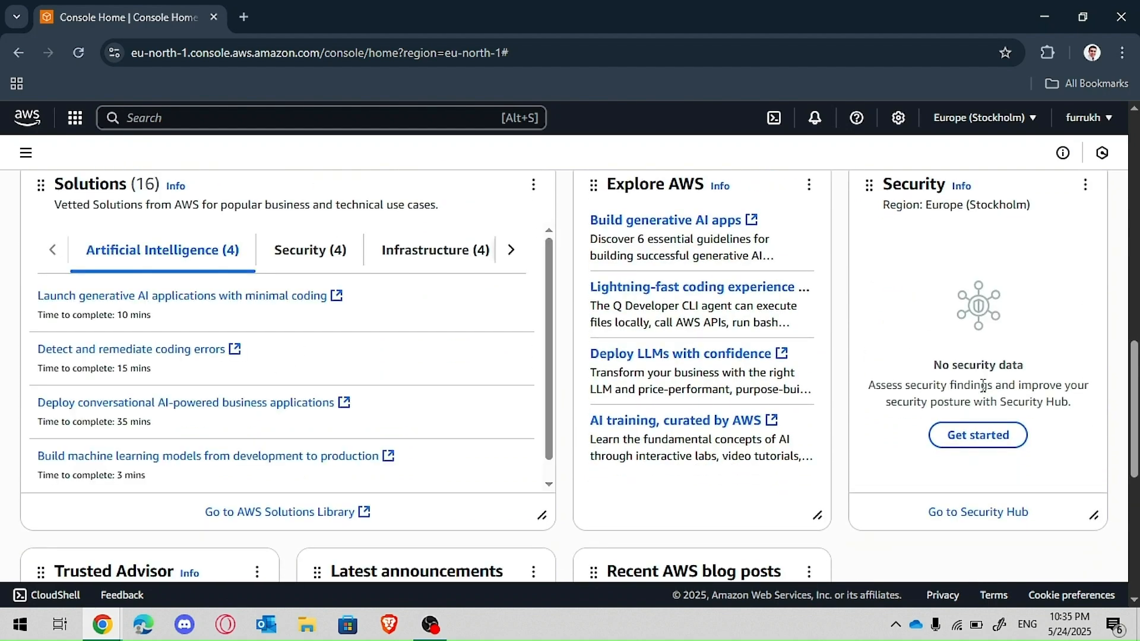
scroll(983, 386, "down", 3)
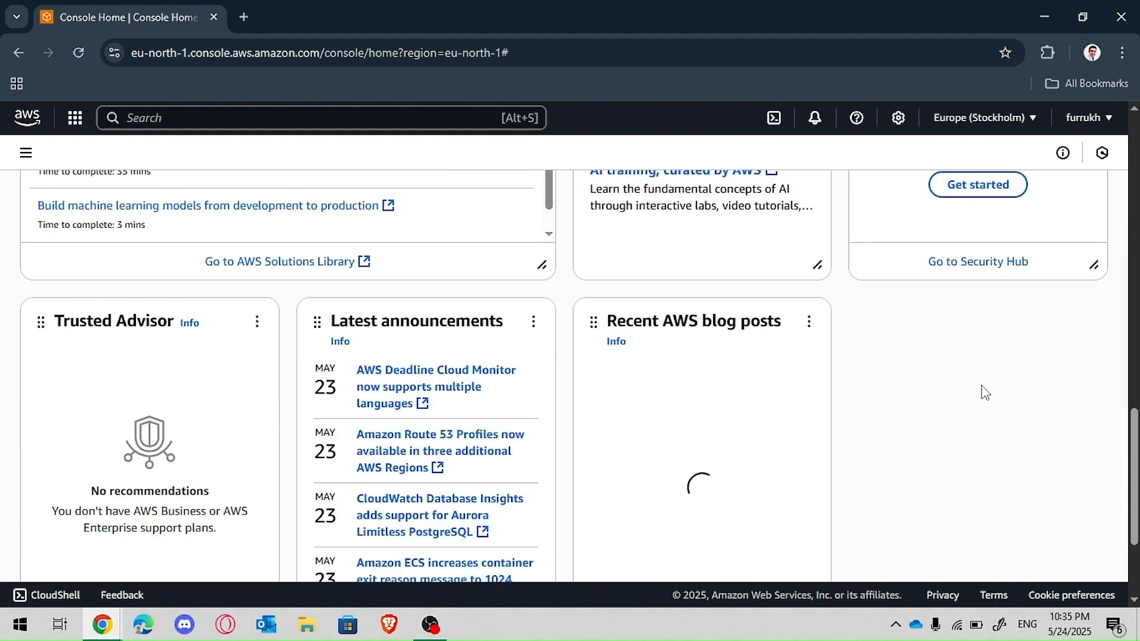
scroll(986, 391, "down", 2)
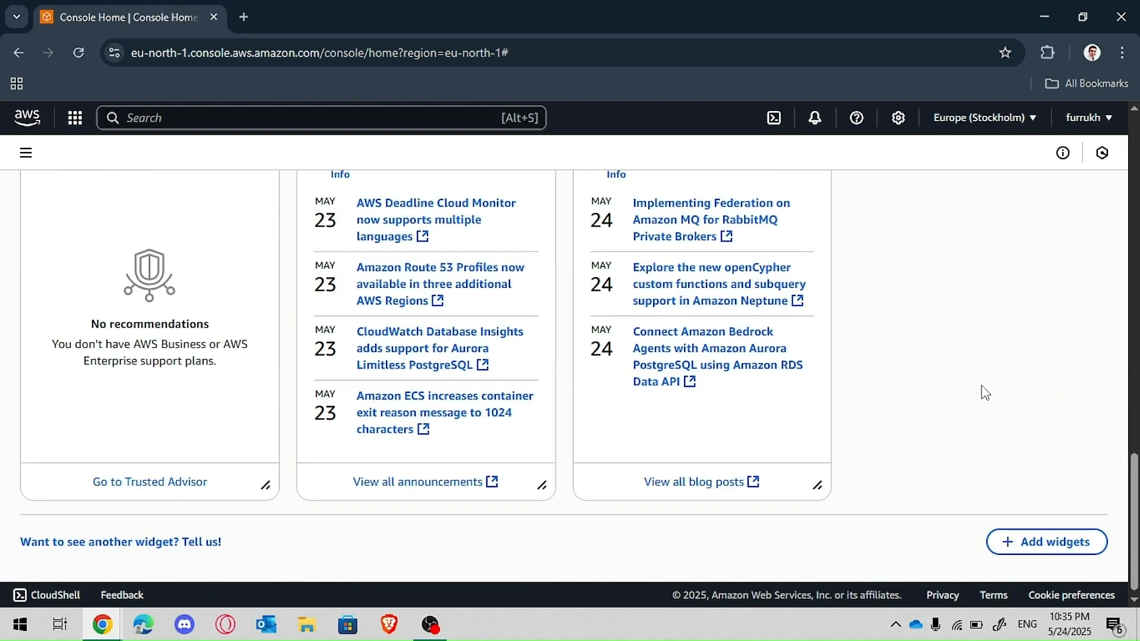
scroll(985, 392, "up", 10)
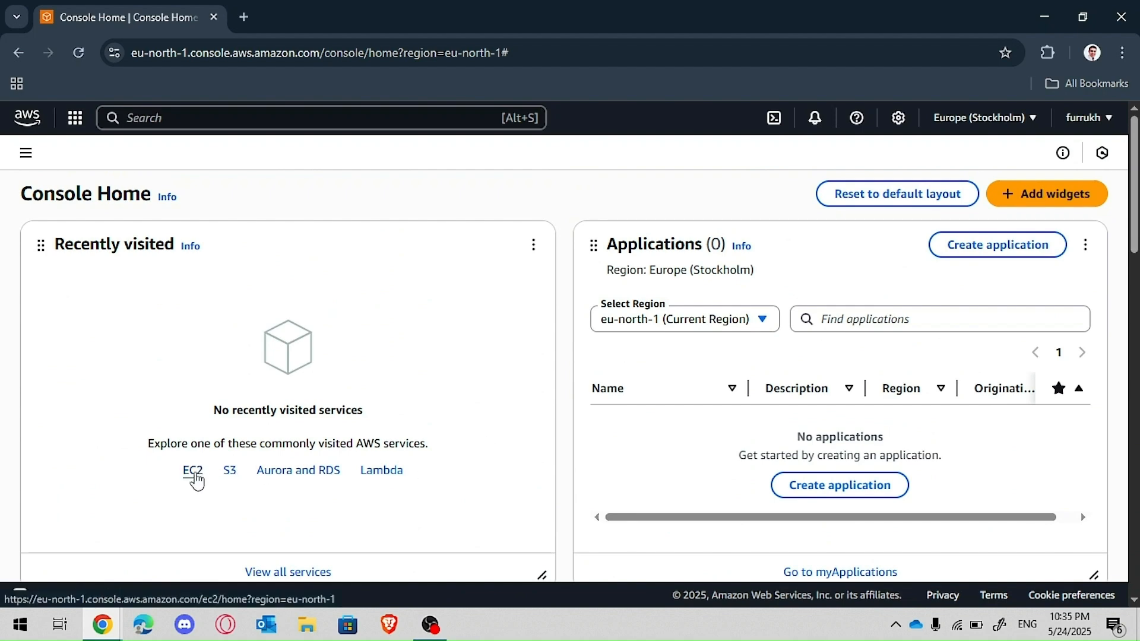
Open the EC2 service from the commonly visited services and review its features, use cases and related services.
left_click(193, 472)
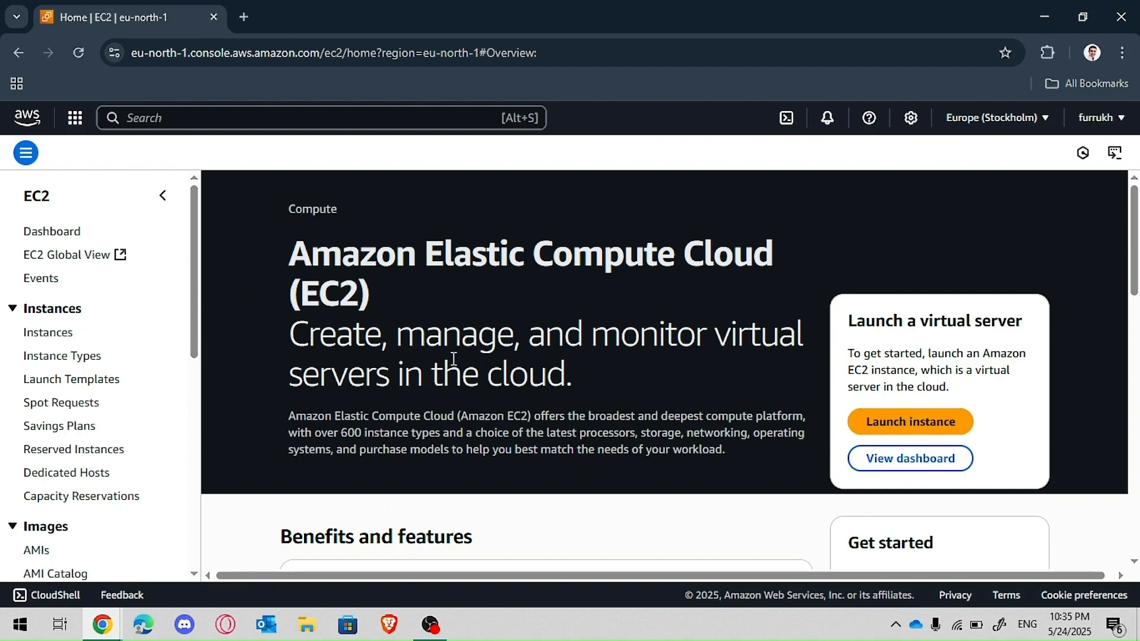
scroll(897, 374, "down", 3)
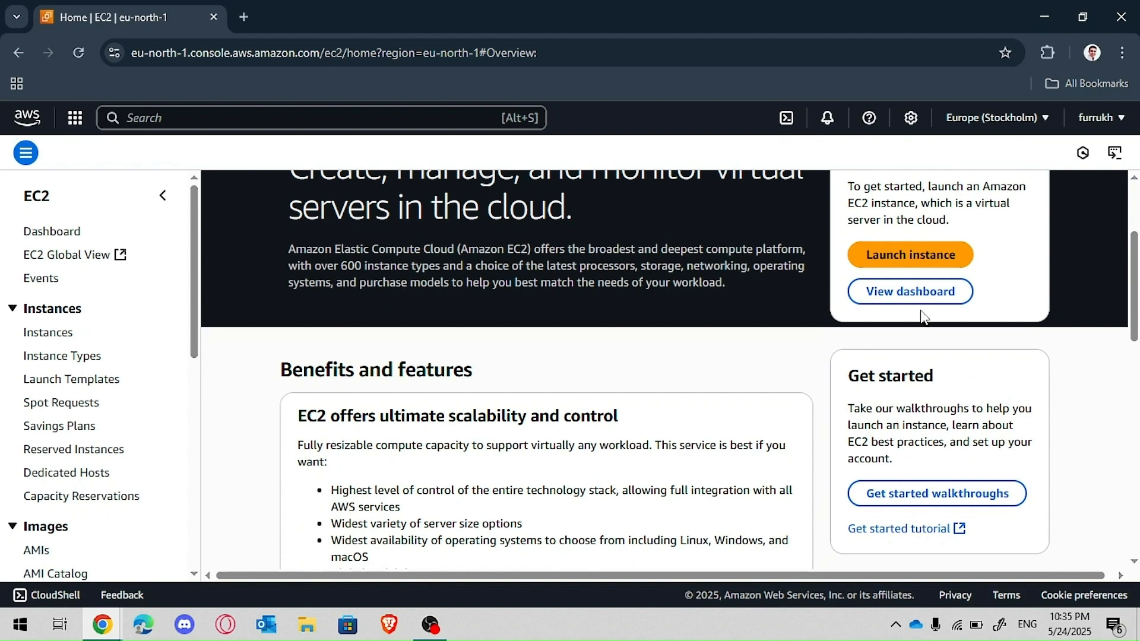
scroll(789, 420, "down", 4)
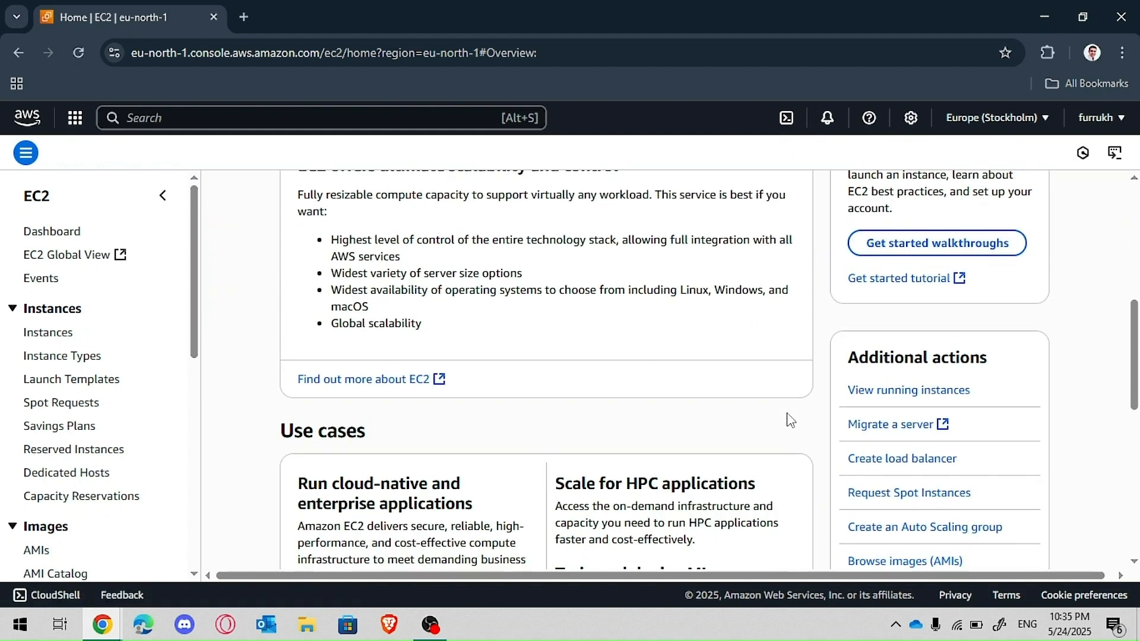
scroll(790, 420, "down", 3)
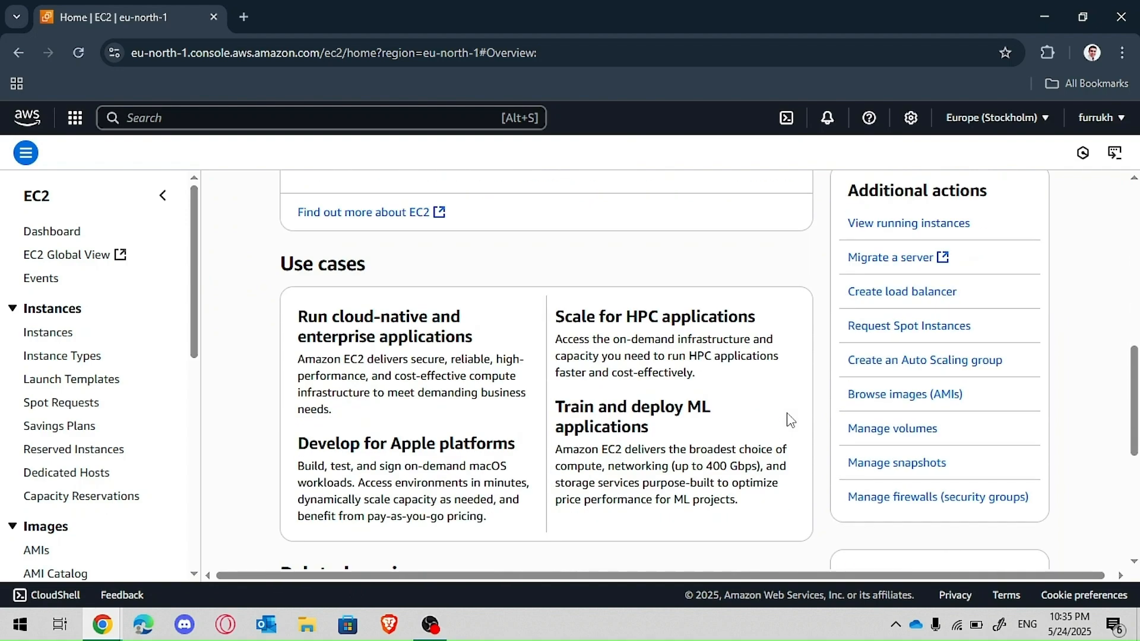
scroll(790, 420, "down", 4)
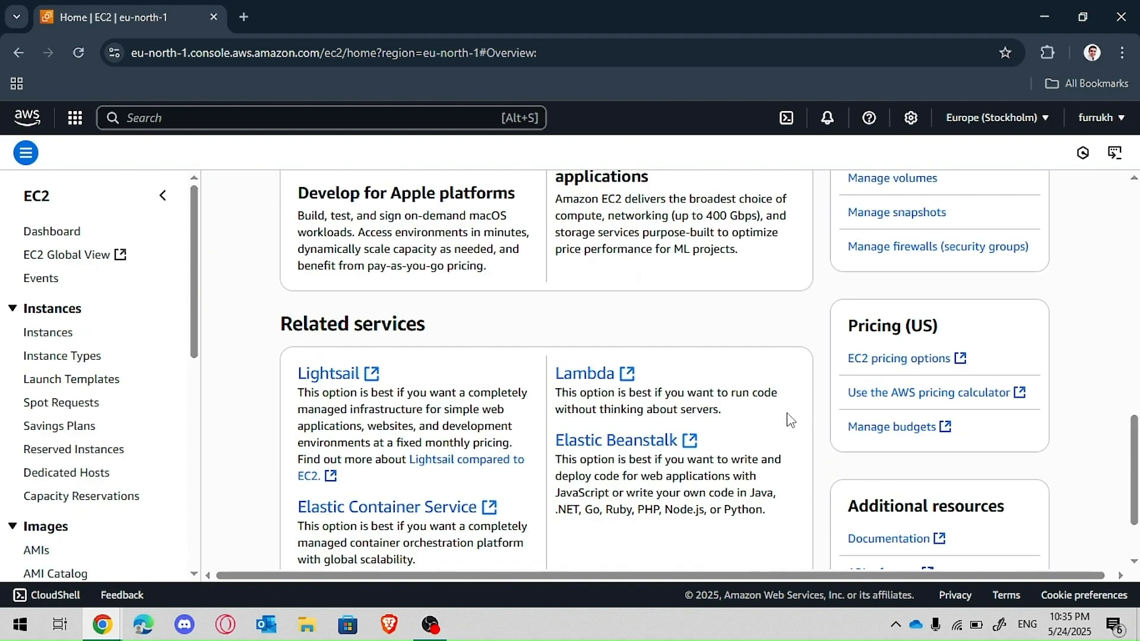
scroll(790, 420, "down", 2)
scroll(790, 420, "up", 10)
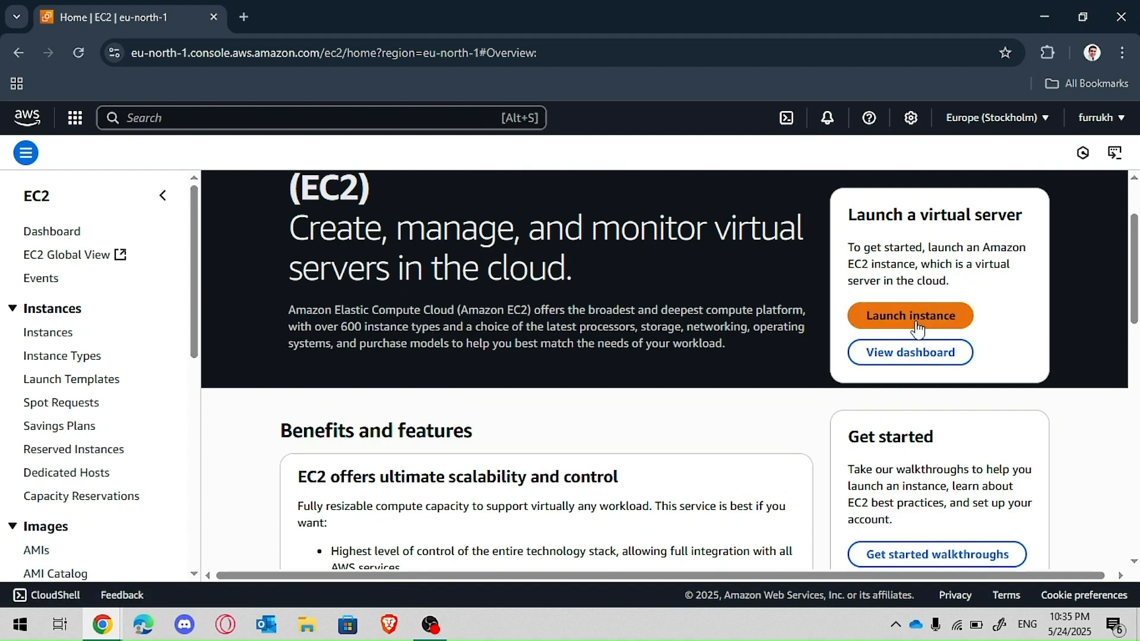
Start launching an EC2 instance and review the name, application and OS image options of its setup form.
left_click(916, 329)
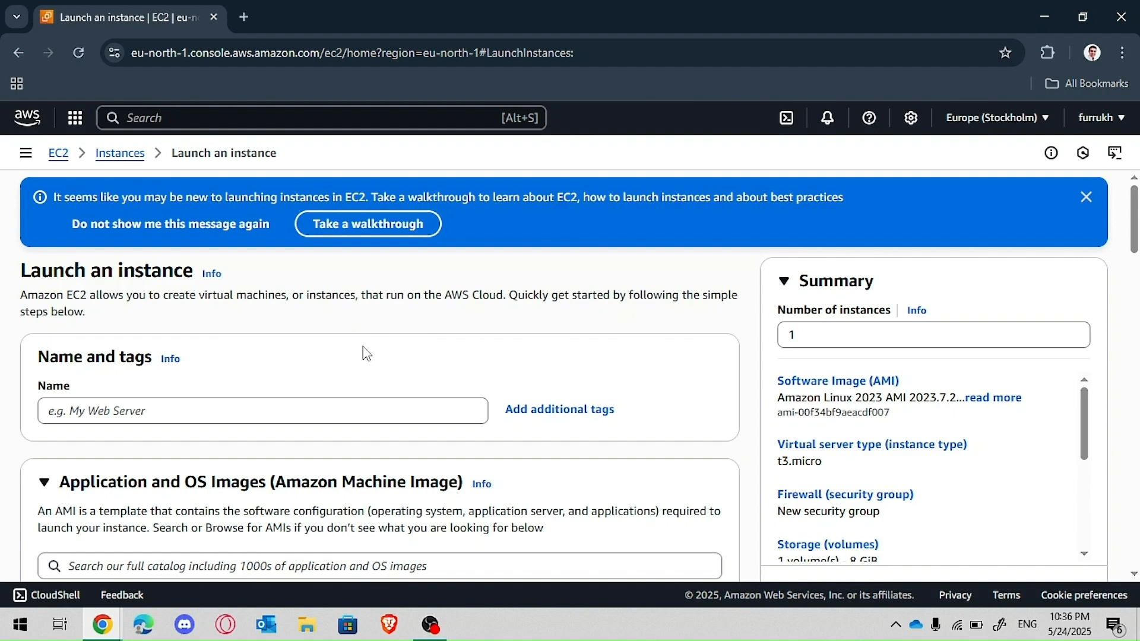
scroll(364, 351, "down", 1)
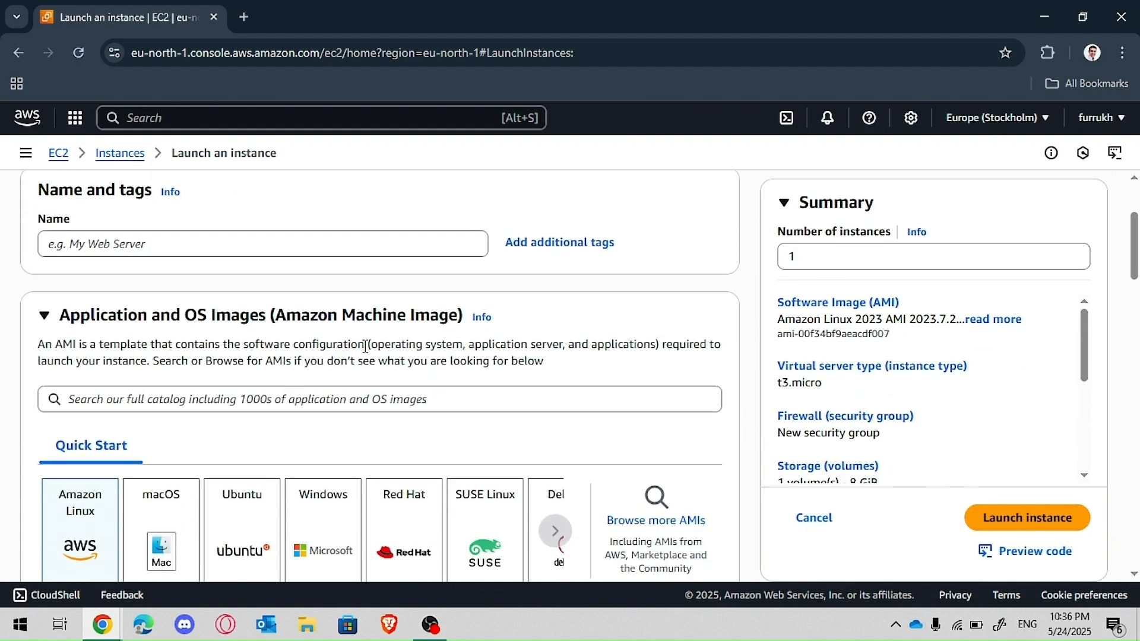
scroll(365, 346, "down", 2)
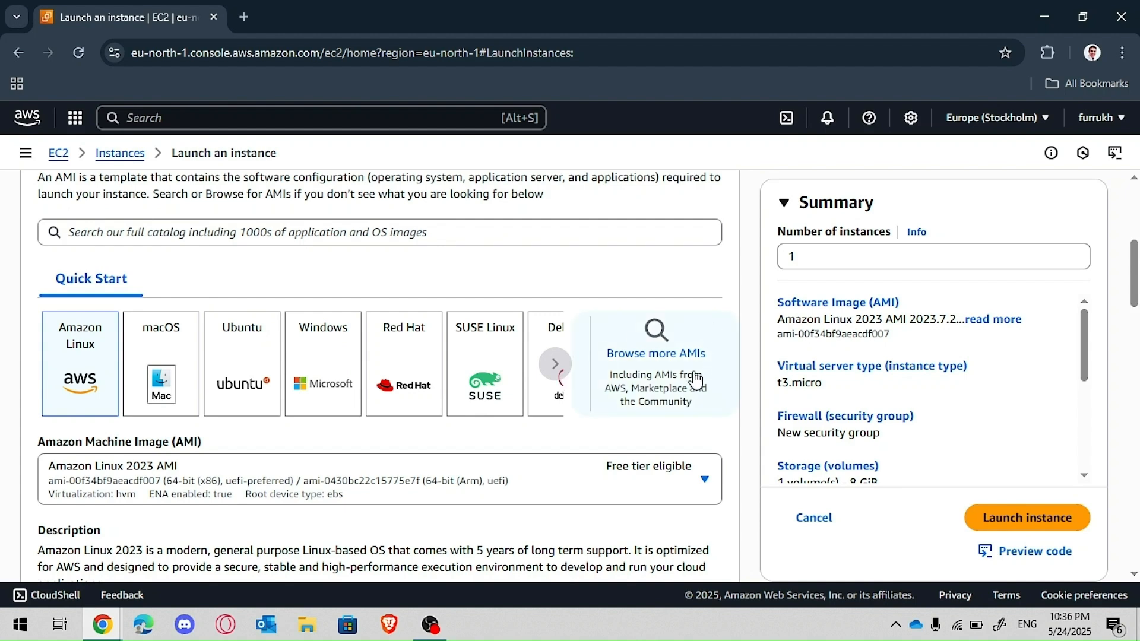
scroll(336, 388, "up", 1)
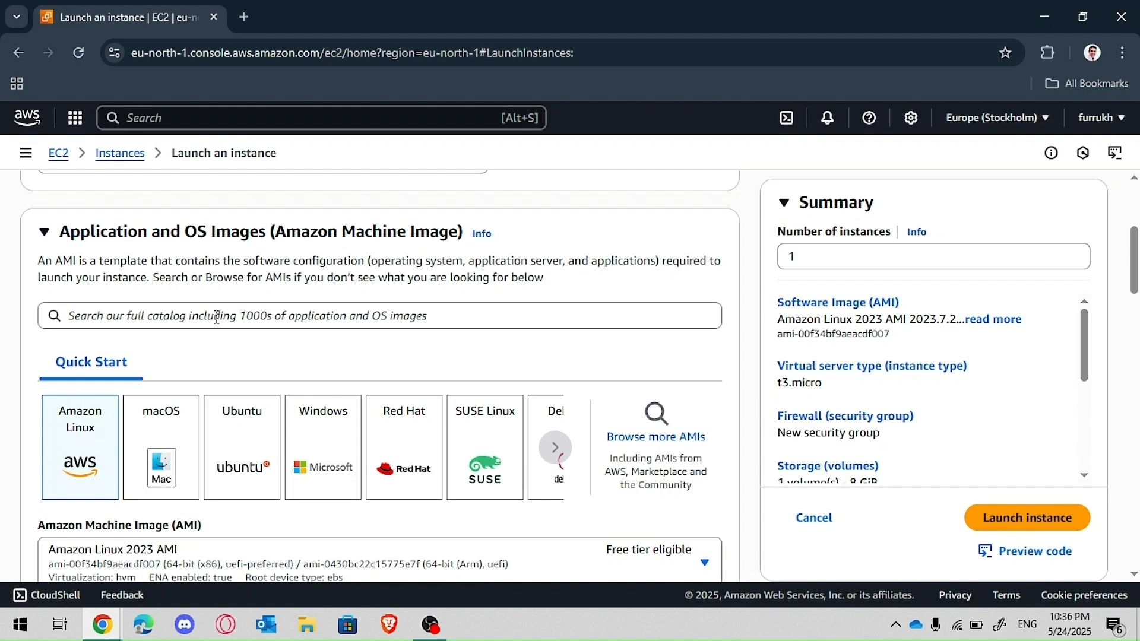
Open the instance's name for editing under Name and tags.
scroll(328, 317, "up", 4)
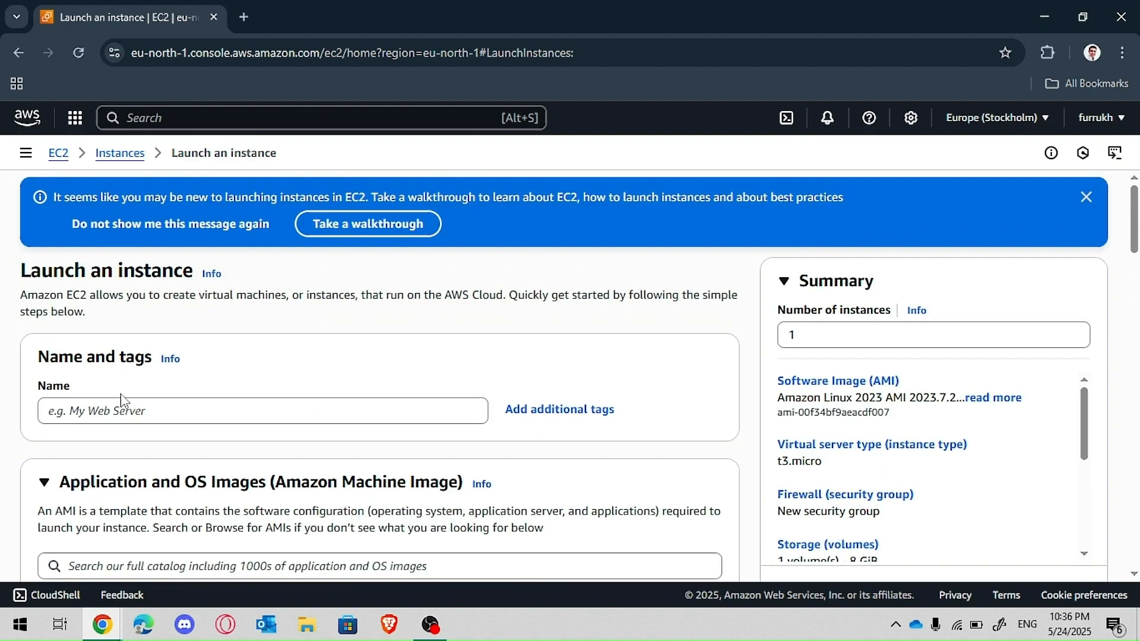
left_click(113, 409)
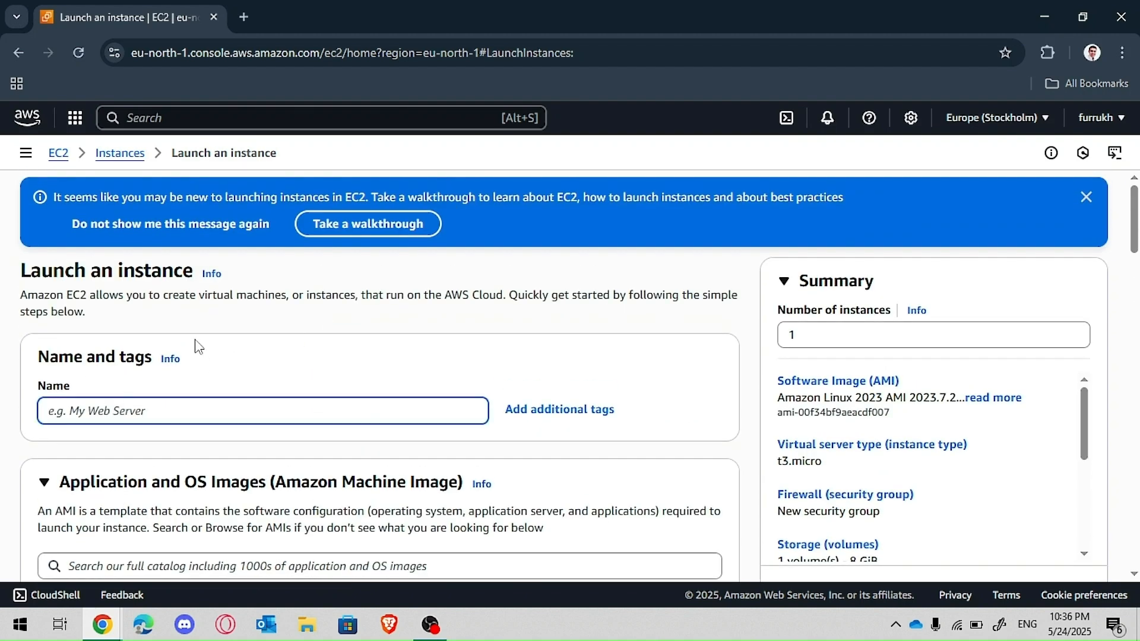
scroll(246, 360, "down", 1)
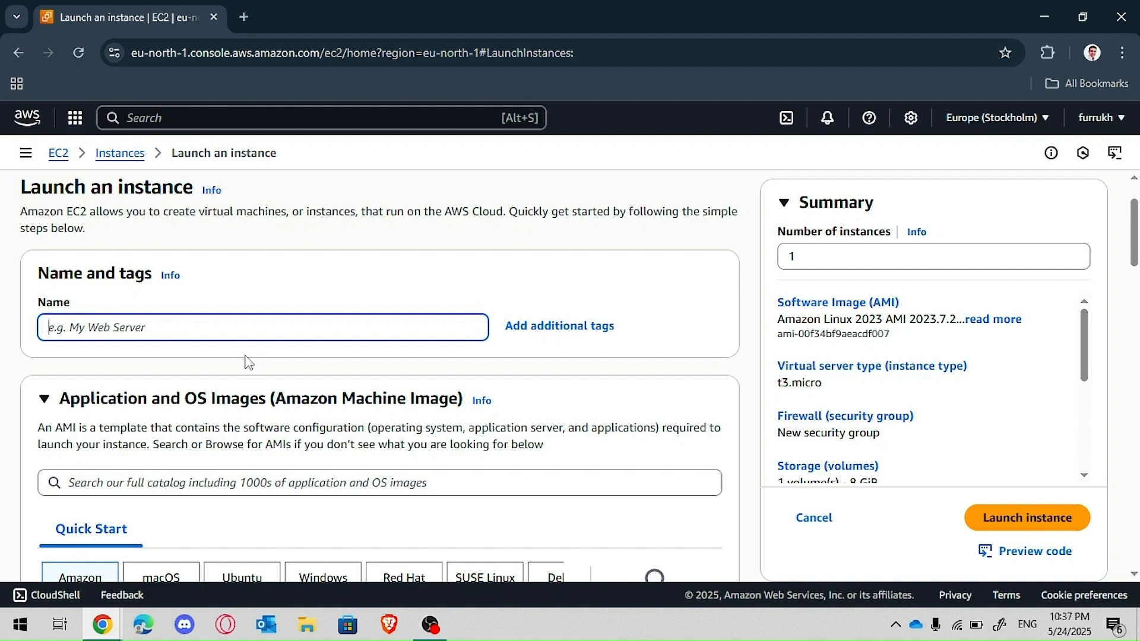
type("omeka")
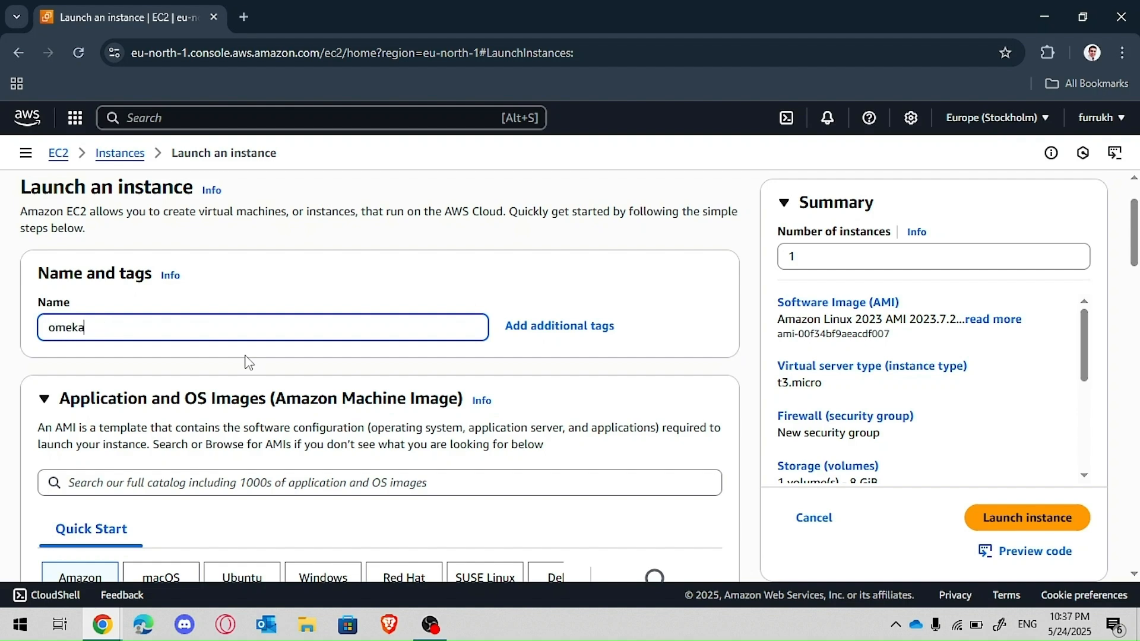
key("BackSpace")
key("BackSpace")
key("BackSpace")
key("BackSpace")
key("BackSpace")
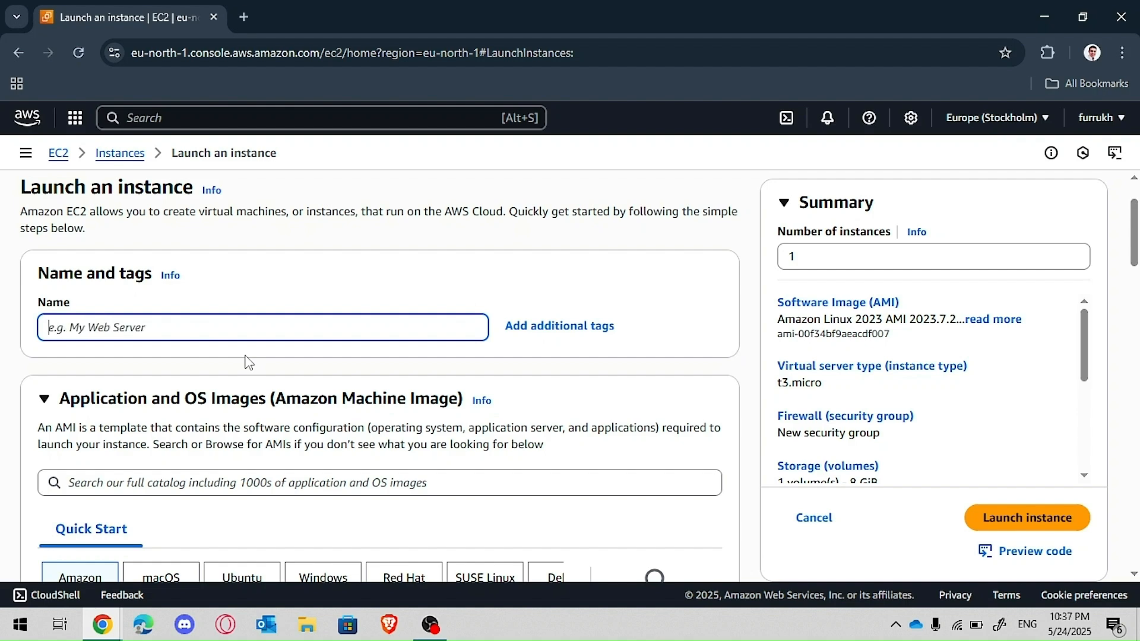
type("raflim")
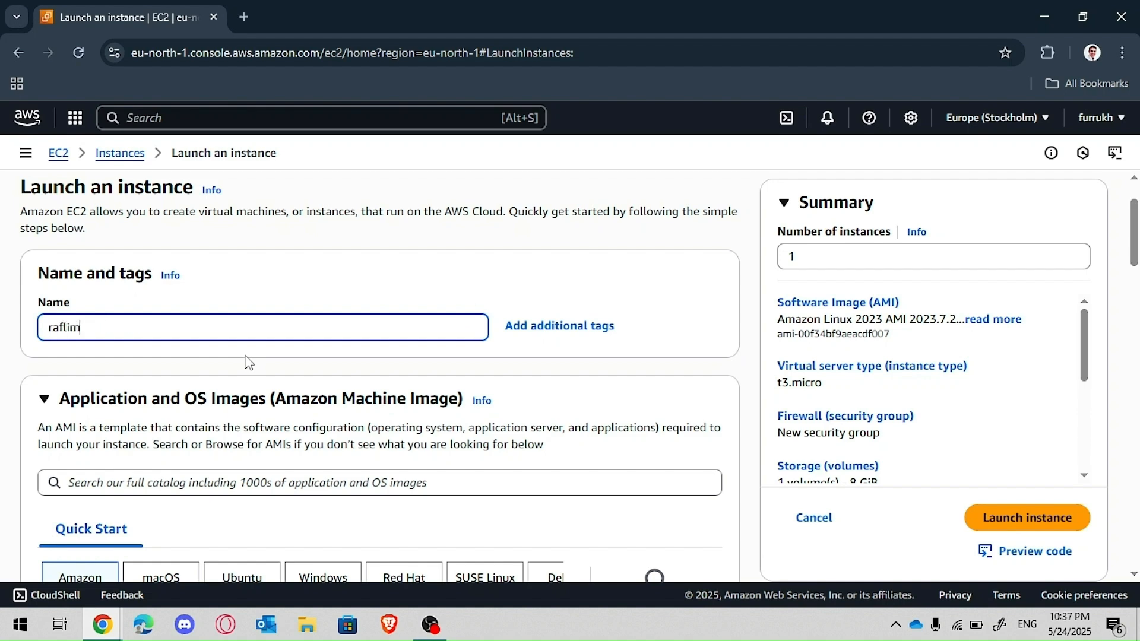
type("ts")
key("BackSpace")
key("BackSpace")
key("BackSpace")
key("BackSpace")
key("BackSpace")
key("BackSpace")
key("BackSpace")
key("BackSpace")
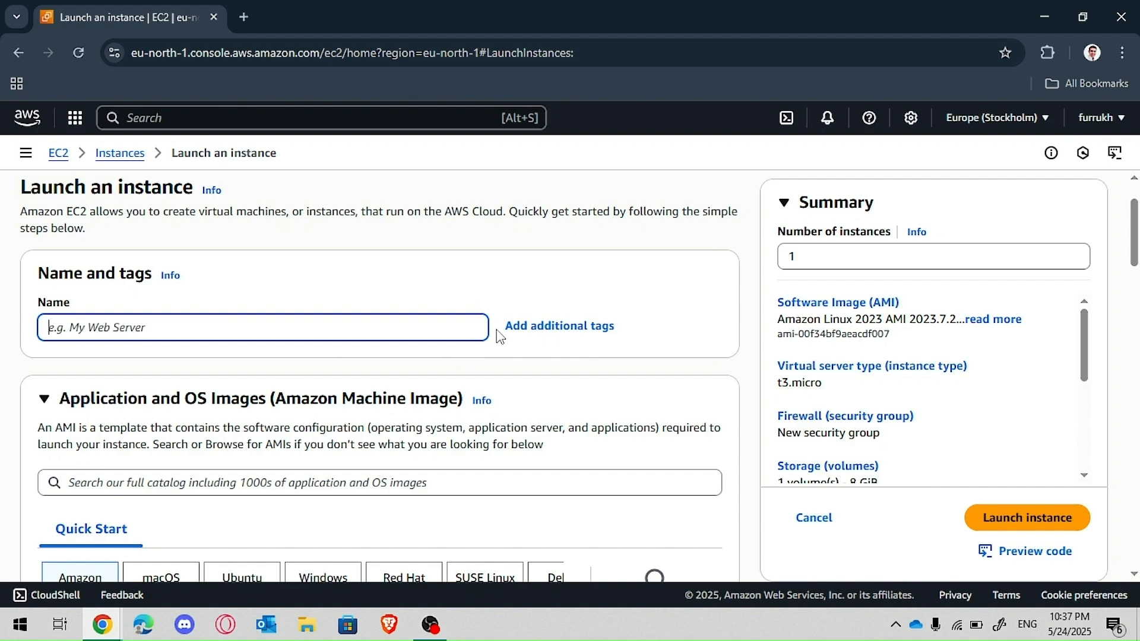
Name the instance with the account holder's first name.
type("furrukh")
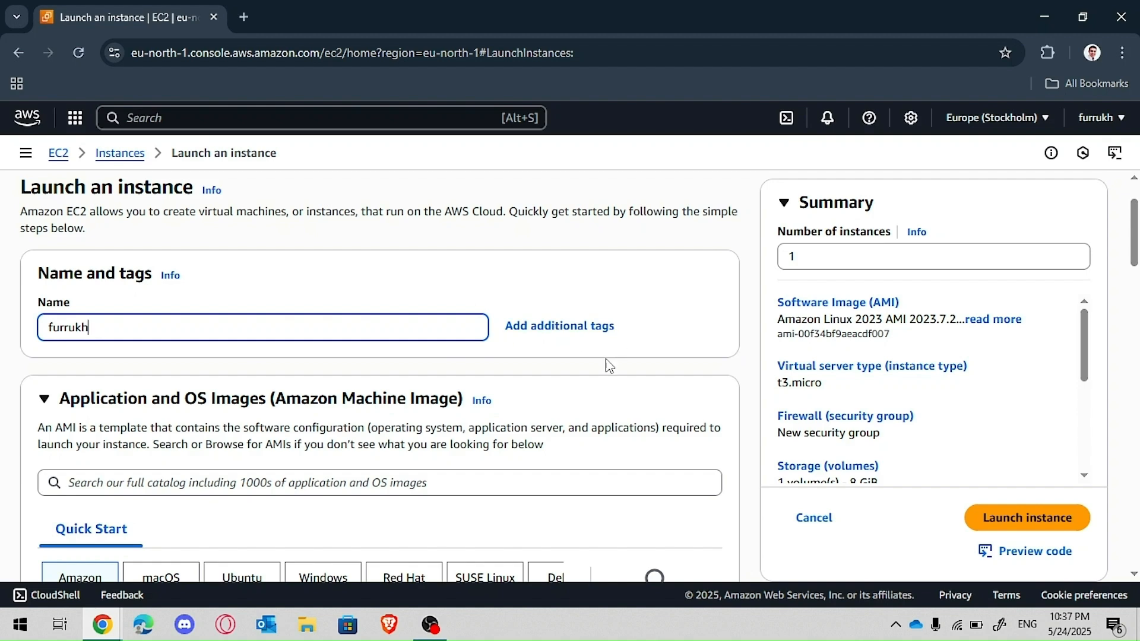
Look through the Quick Start operating systems up to Debian and open the full AMI catalog.
scroll(582, 415, "down", 3)
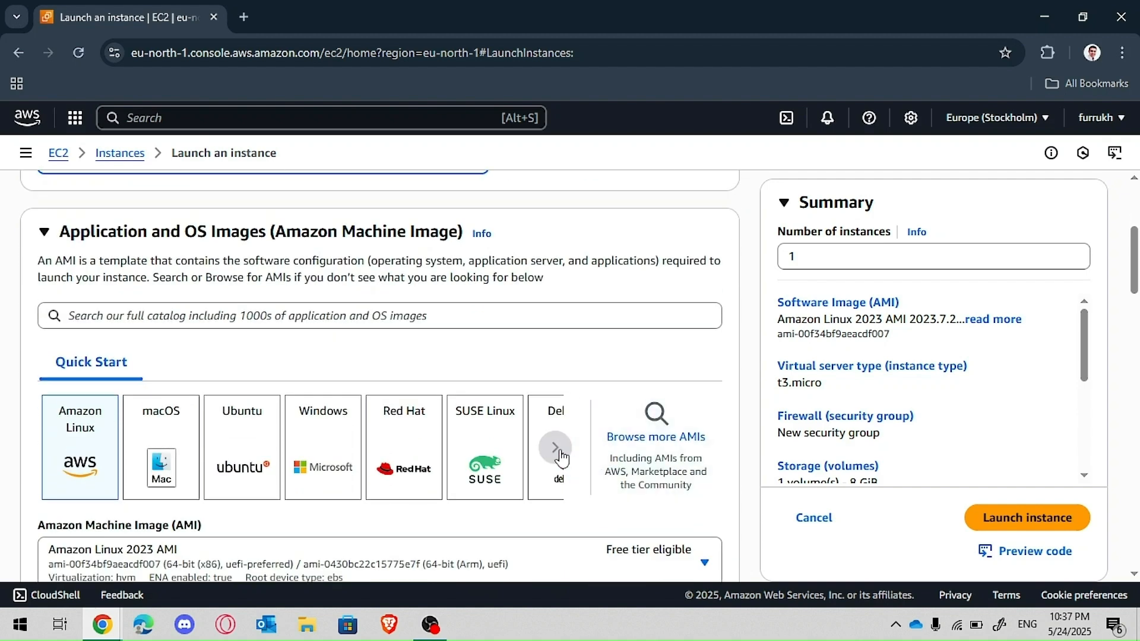
left_click(561, 454)
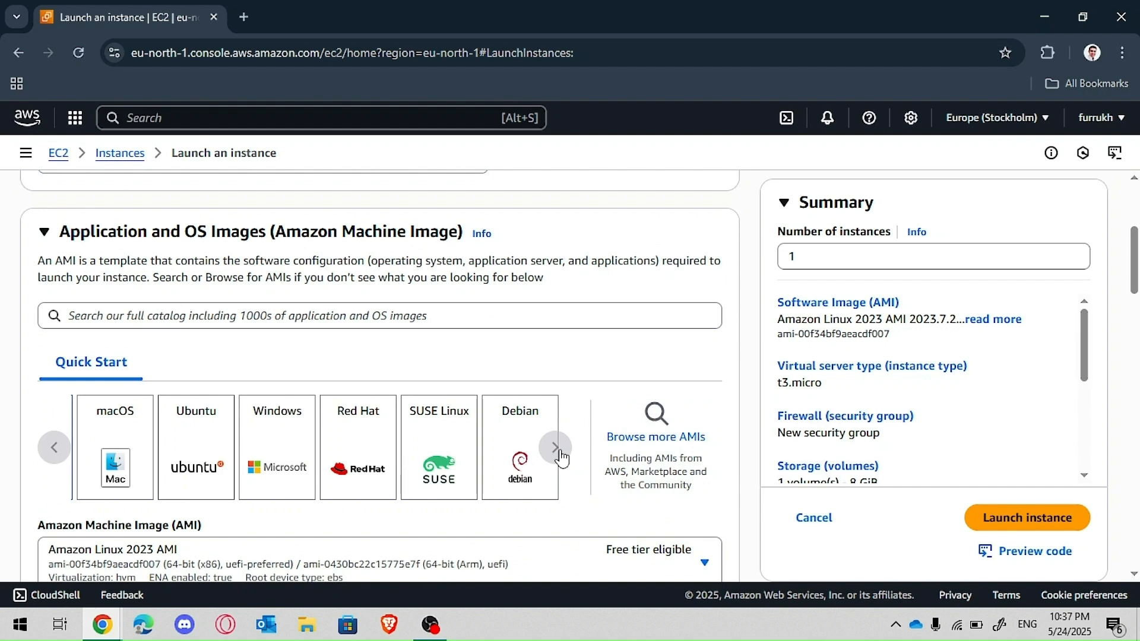
left_click(558, 451)
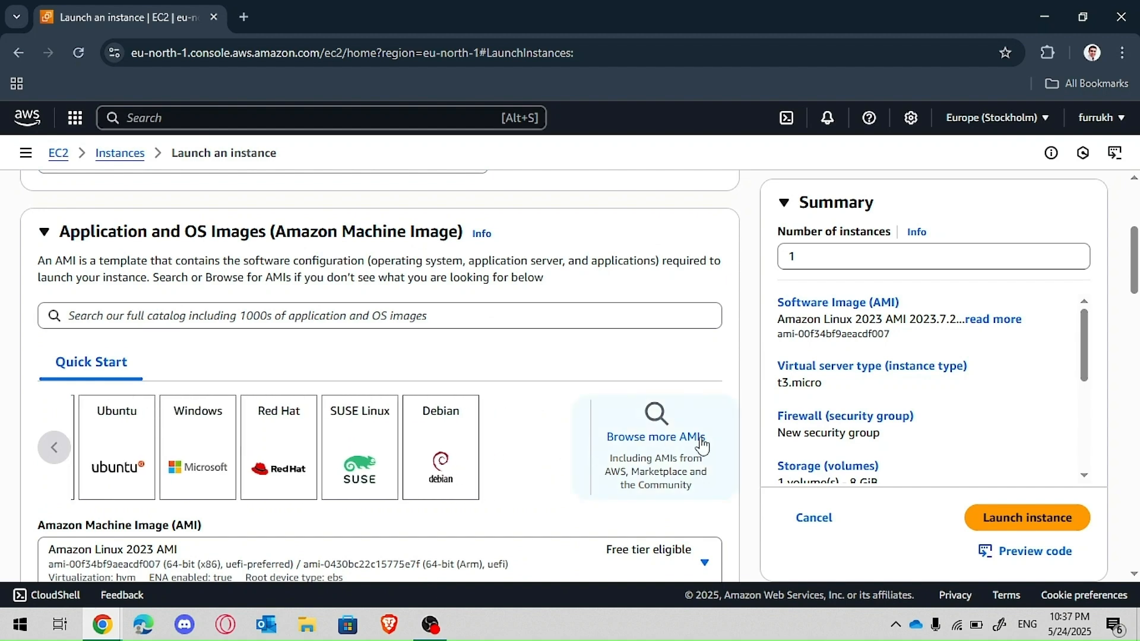
left_click(659, 424)
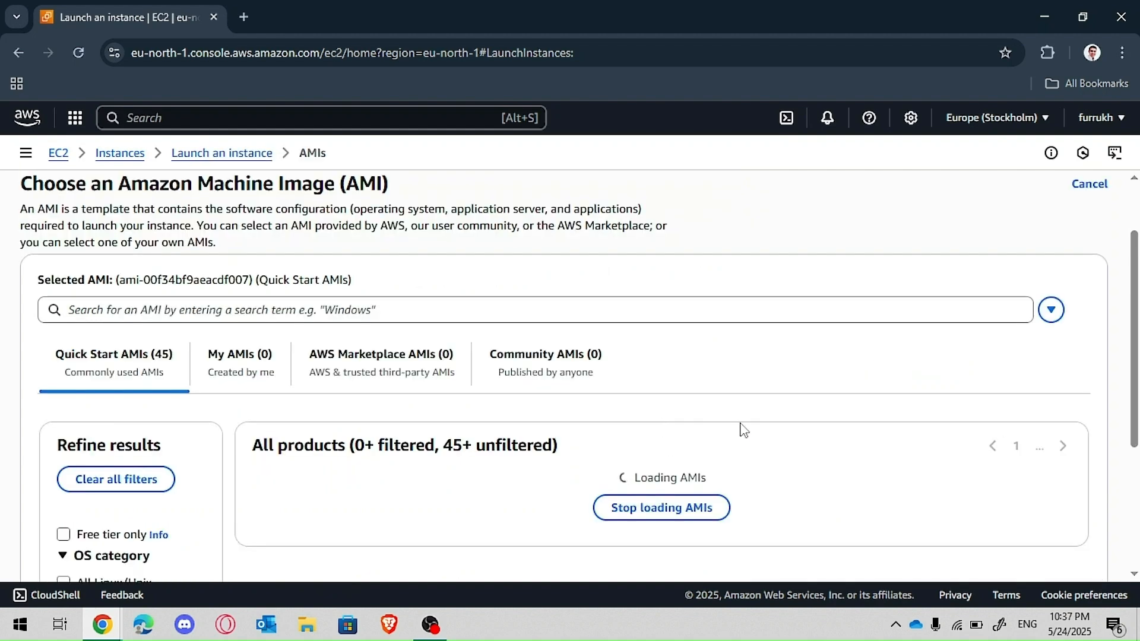
Examine the Quick Start AMIs in the catalog, covering the Amazon Linux, macOS and Ubuntu images.
scroll(835, 468, "down", 5)
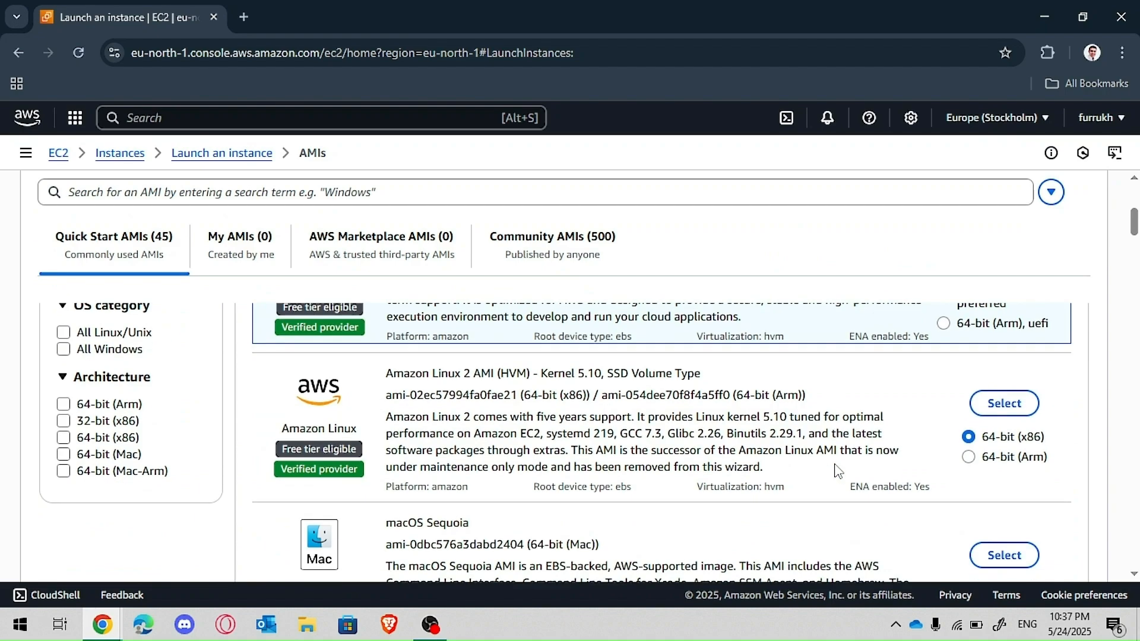
scroll(837, 471, "down", 5)
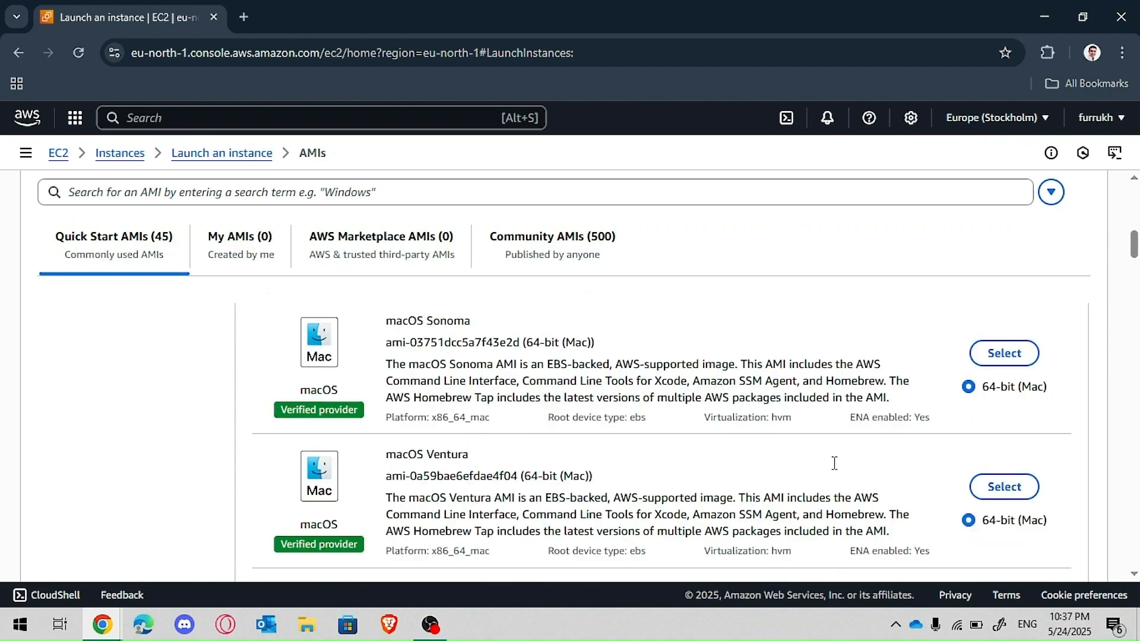
scroll(835, 463, "down", 5)
scroll(835, 466, "up", 10)
scroll(834, 467, "down", 4)
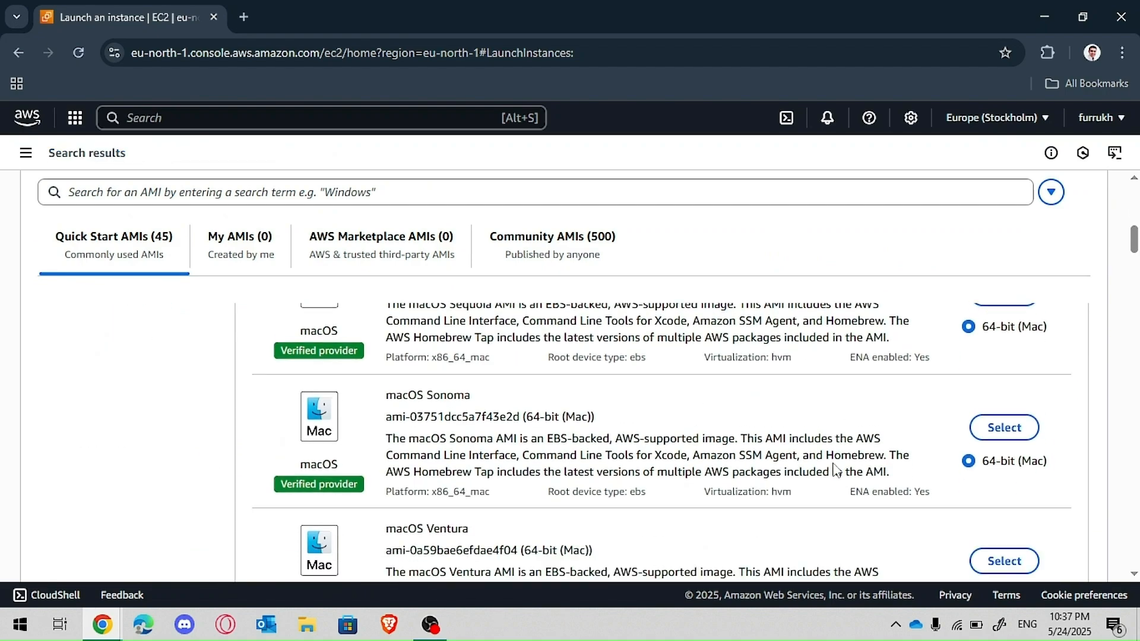
scroll(835, 469, "down", 5)
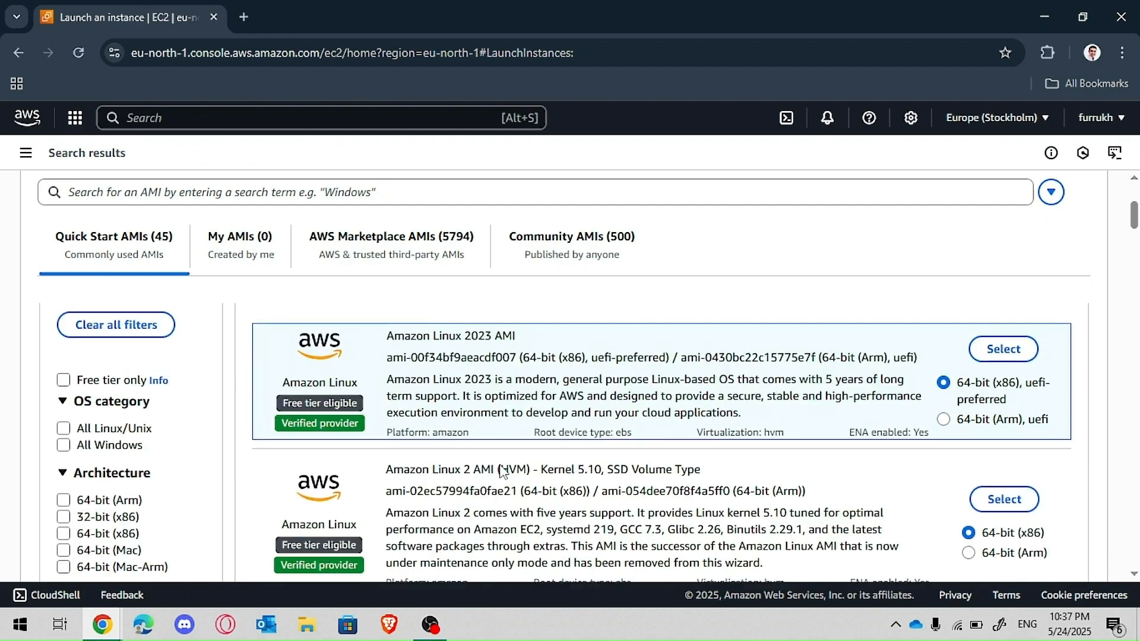
scroll(502, 472, "up", 4)
scroll(511, 487, "down", 10)
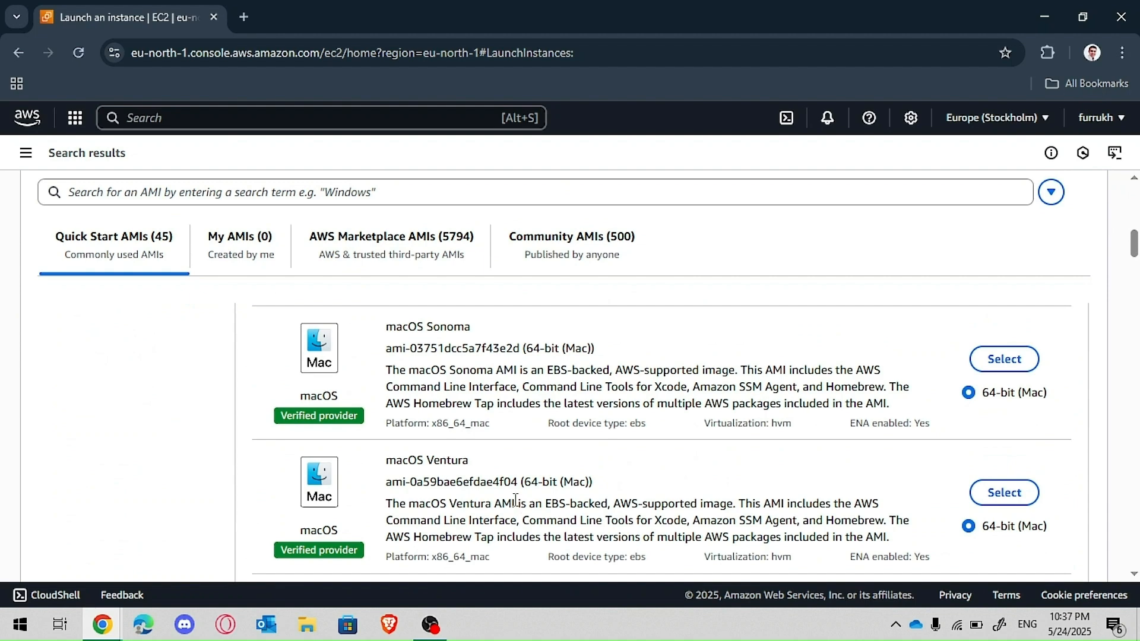
scroll(514, 500, "down", 5)
scroll(517, 499, "down", 4)
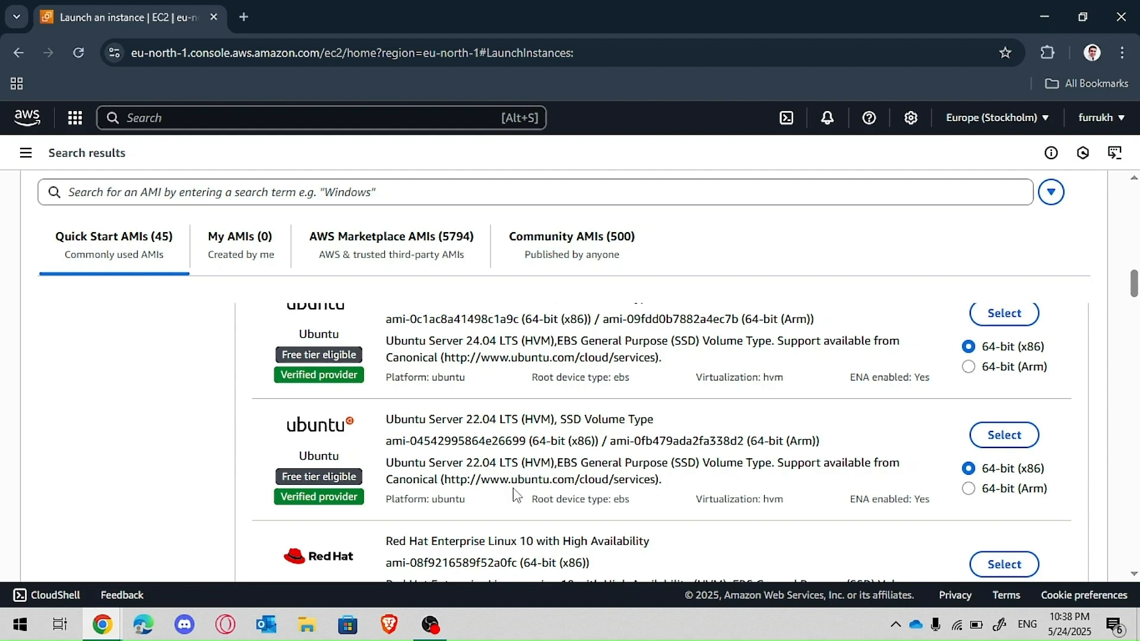
Select the Ubuntu Server 22.04 LTS (HVM), SSD Volume Type image with the 64-bit (x86) architecture.
left_click(969, 491)
left_click(968, 469)
left_click(998, 442)
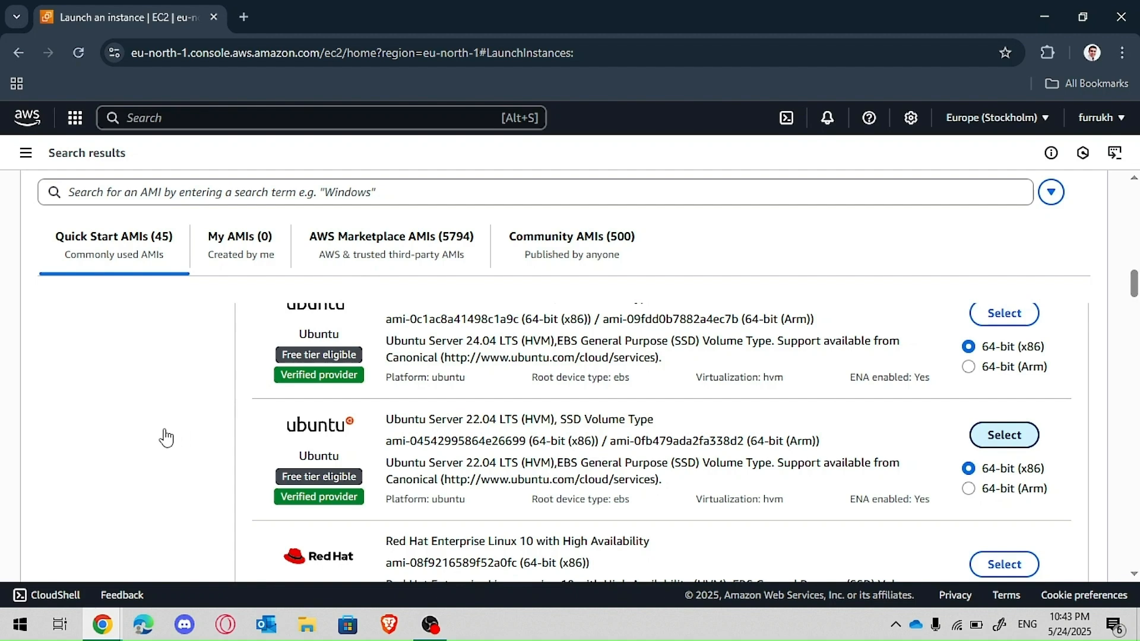
Review the chosen Ubuntu AMI's details in the launch form, including description, username, architecture and boot mode.
scroll(1051, 410, "up", 2)
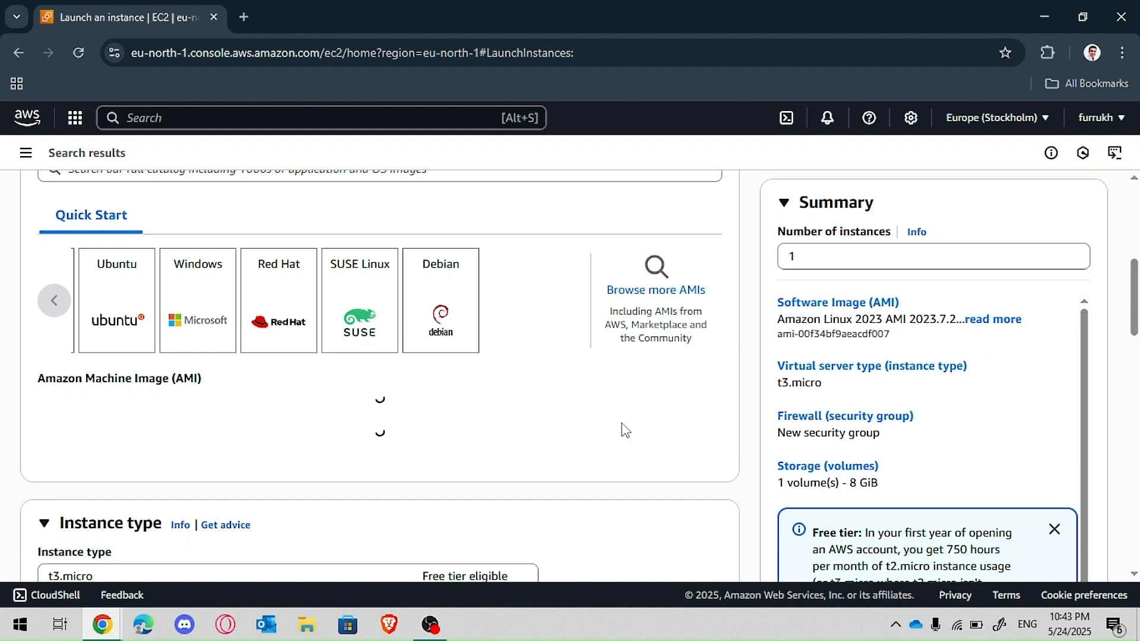
scroll(622, 430, "down", 1)
scroll(622, 431, "up", 3)
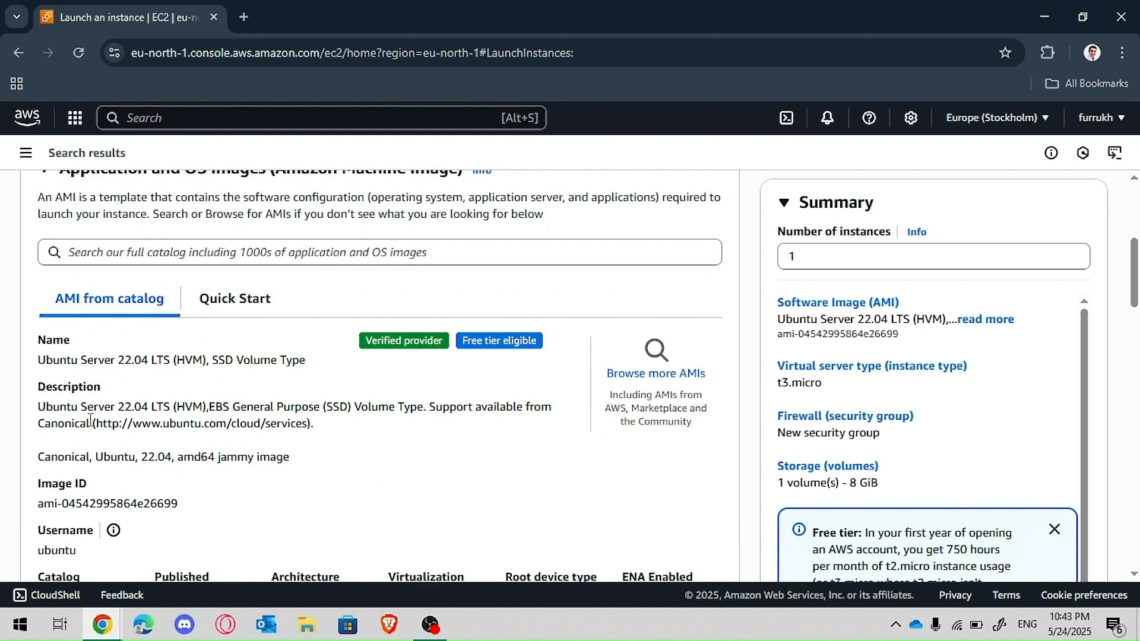
scroll(116, 443, "up", 3)
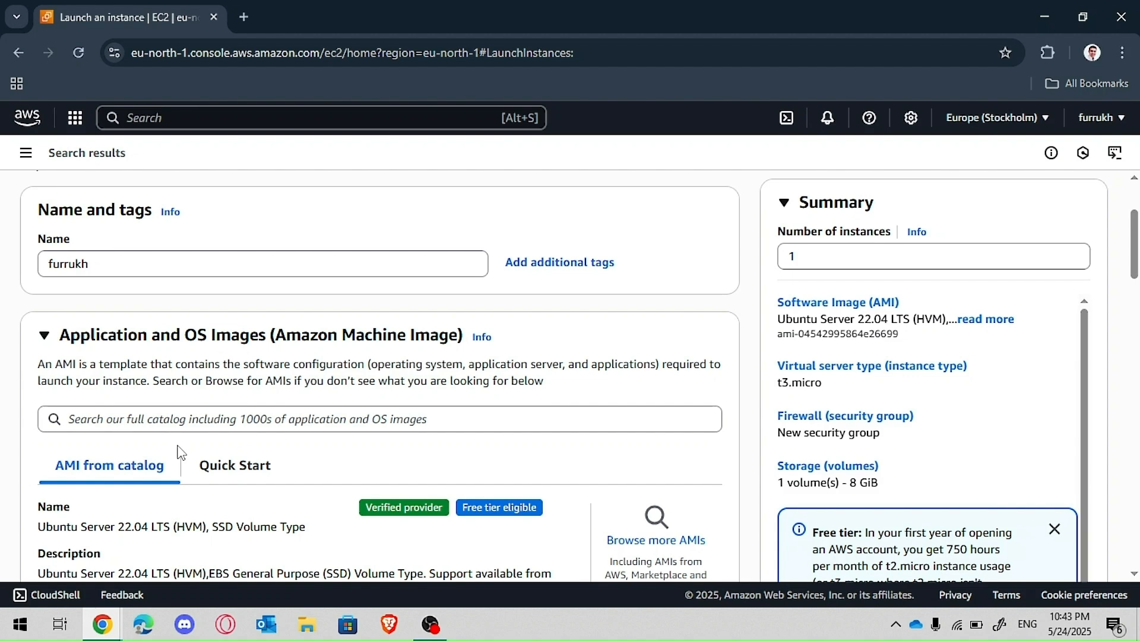
scroll(181, 454, "down", 4)
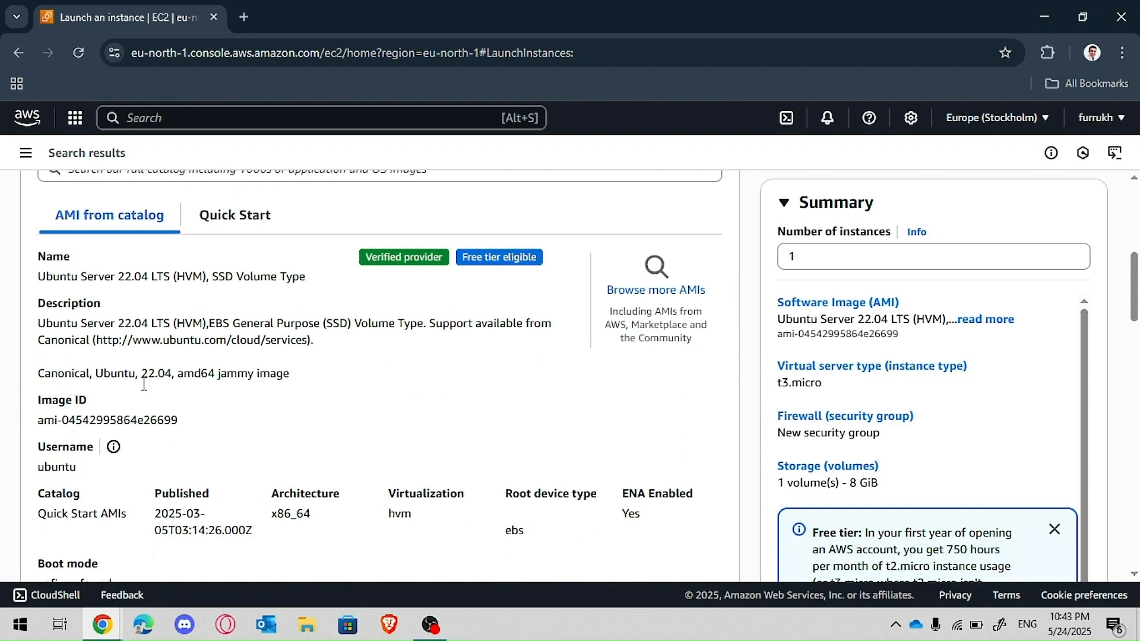
scroll(144, 384, "down", 3)
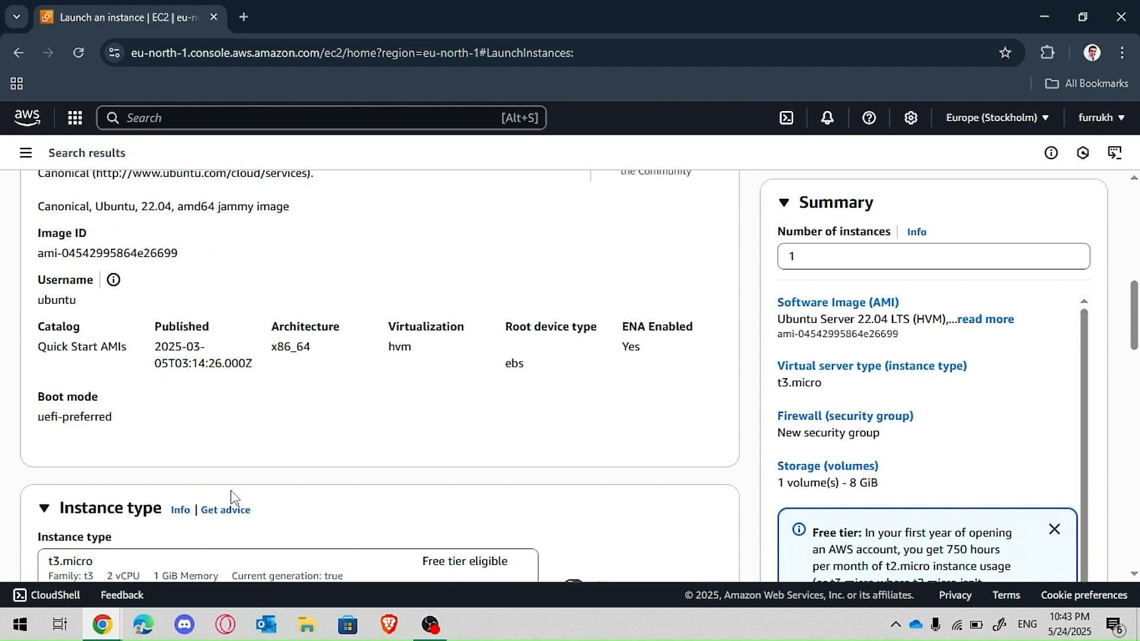
Review the instance type, key pair, network, security group and storage settings of the instance.
scroll(232, 496, "down", 3)
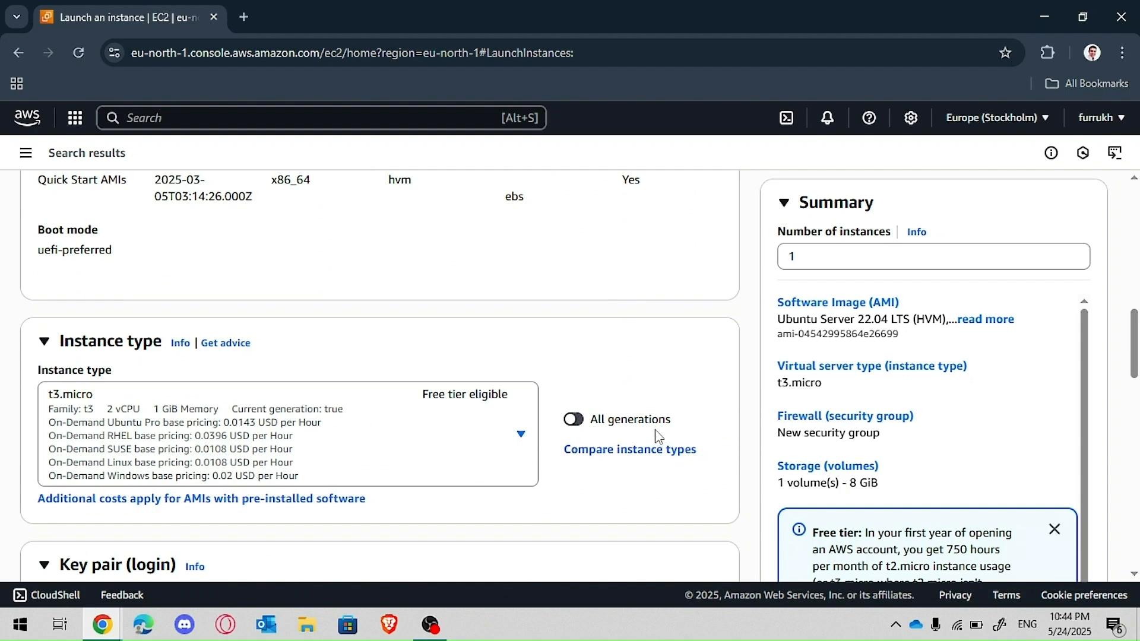
scroll(403, 510, "down", 3)
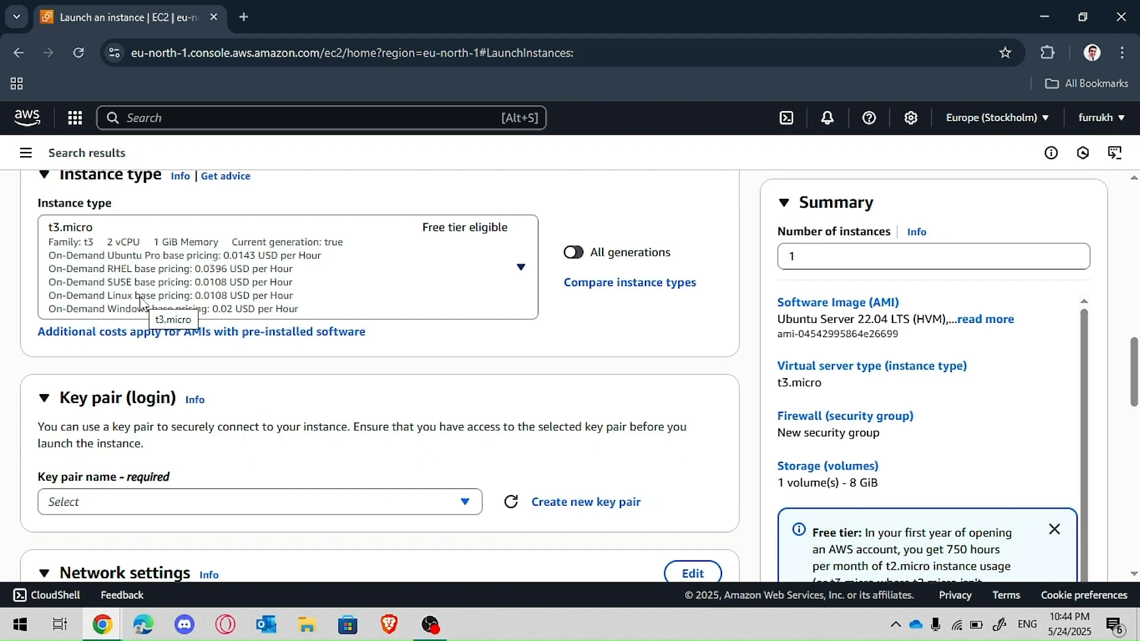
scroll(141, 303, "down", 2)
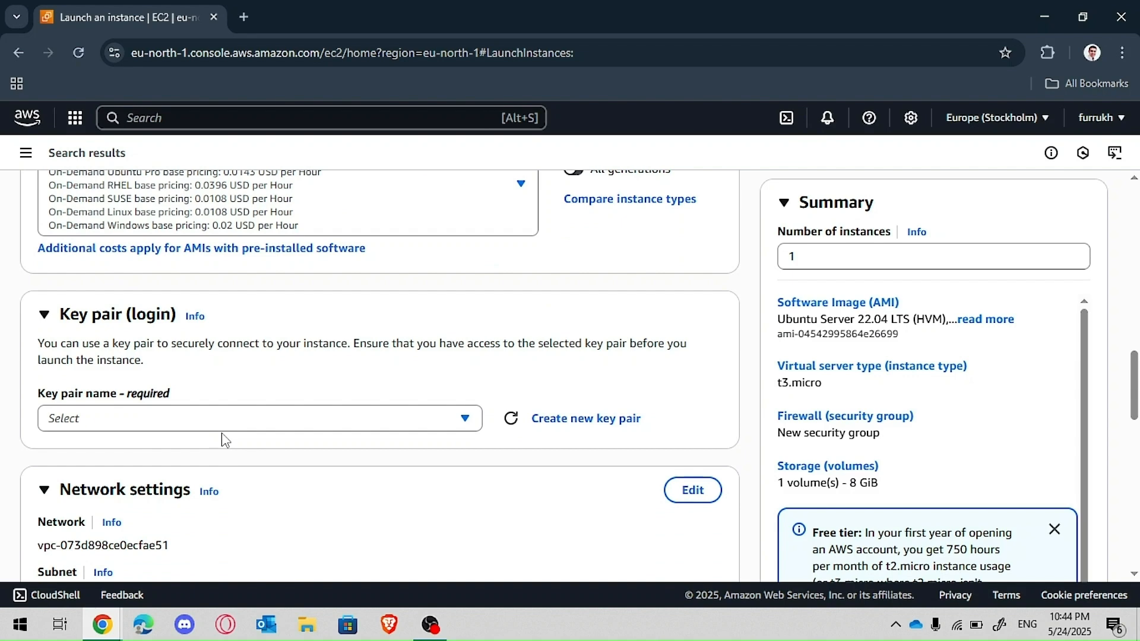
scroll(224, 440, "down", 5)
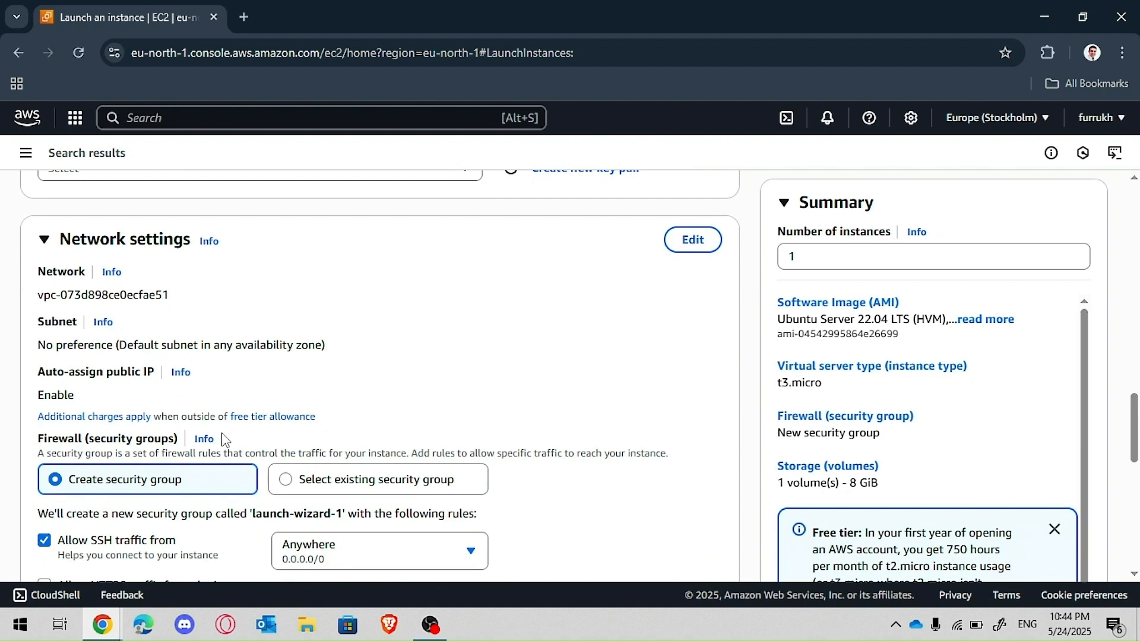
scroll(224, 439, "down", 10)
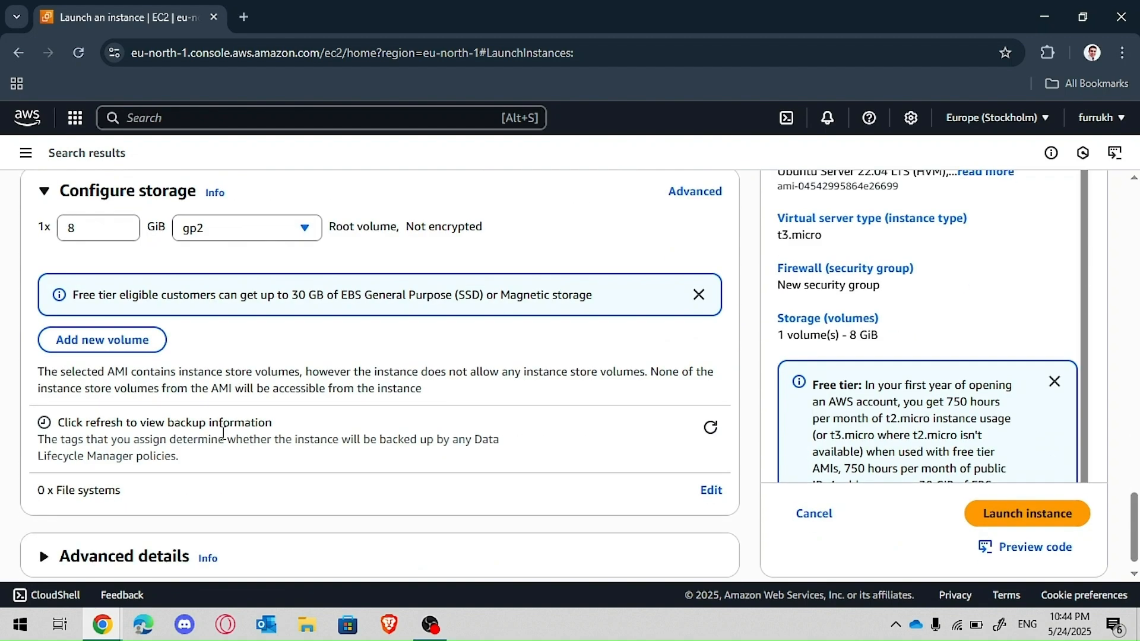
scroll(224, 434, "up", 5)
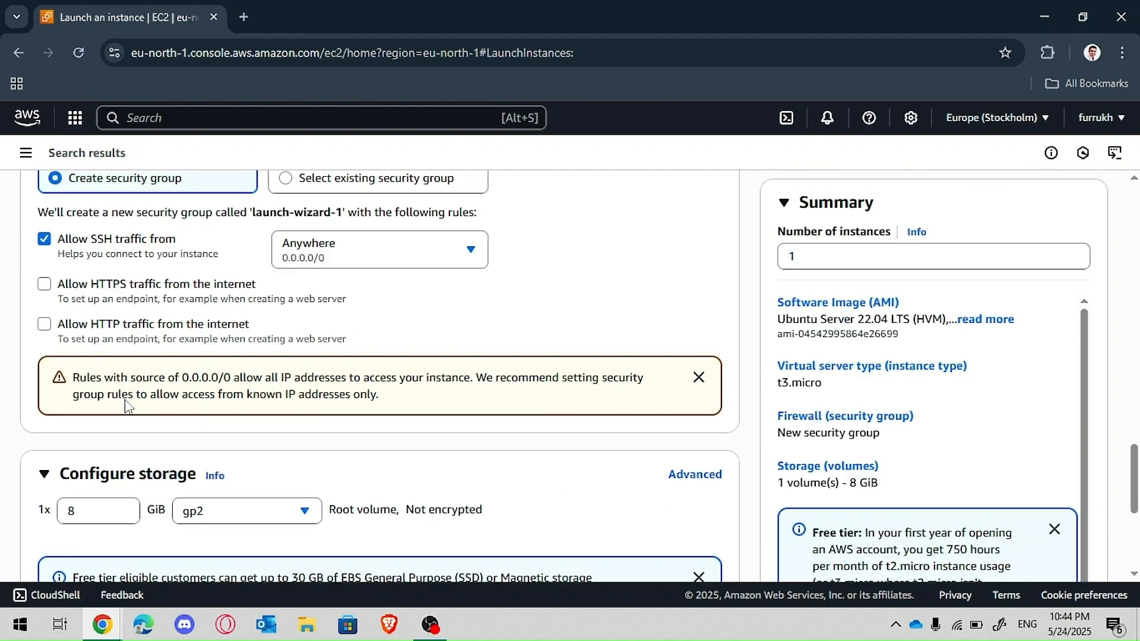
scroll(126, 405, "up", 6)
scroll(126, 405, "up", 1)
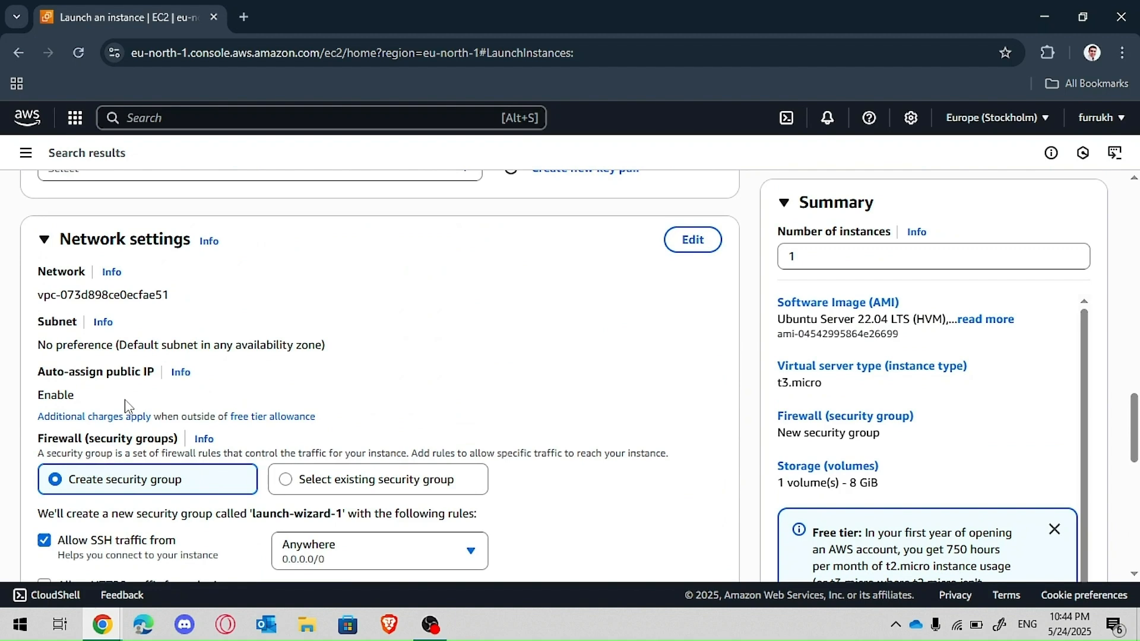
Start a new login key pair and name it with the account owner's first name followed by "Key".
scroll(125, 399, "up", 3)
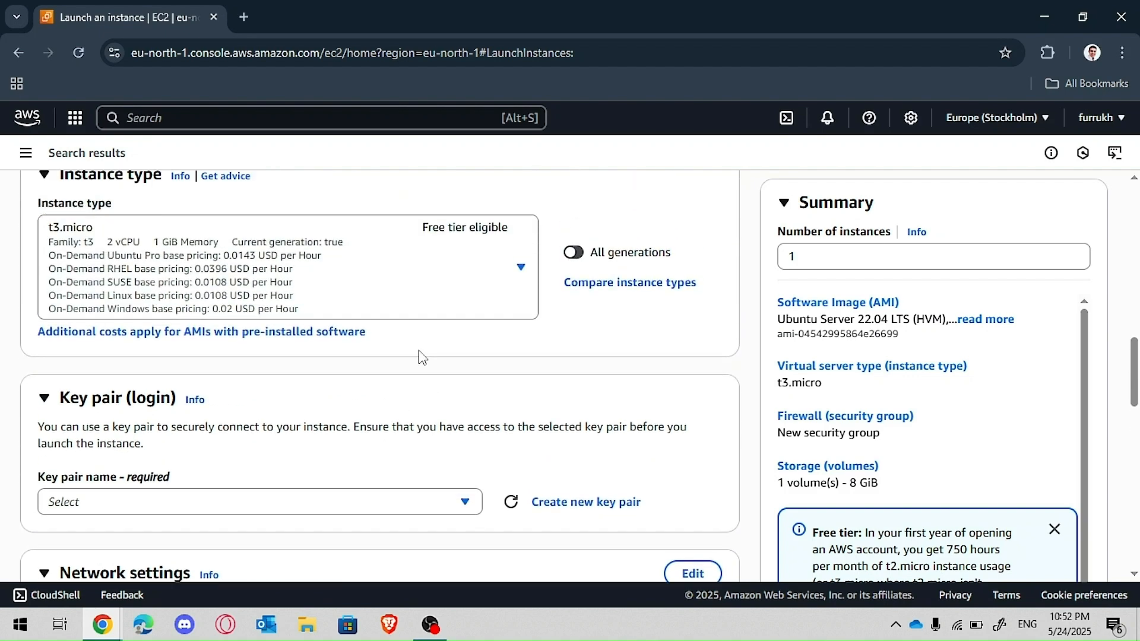
scroll(421, 354, "down", 1)
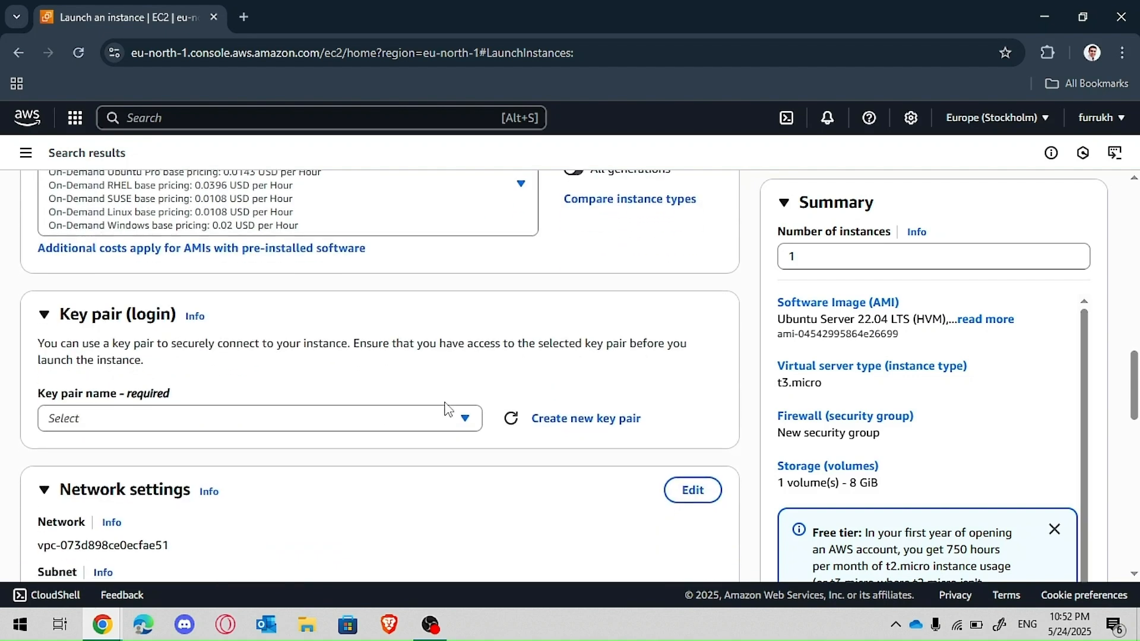
left_click(554, 427)
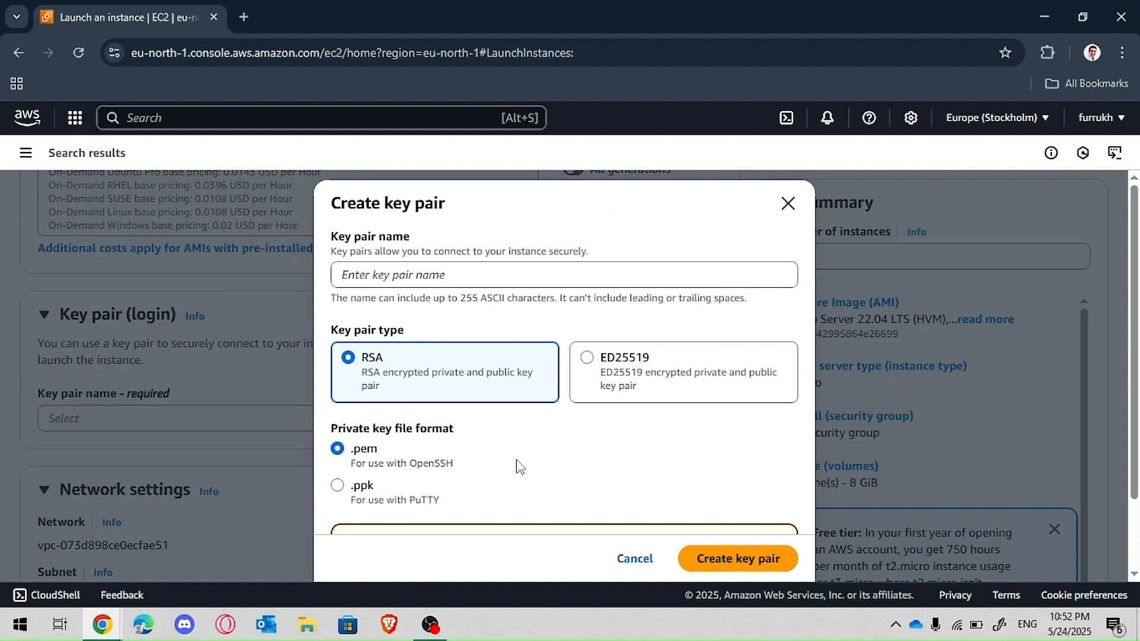
scroll(448, 486, "down", 2)
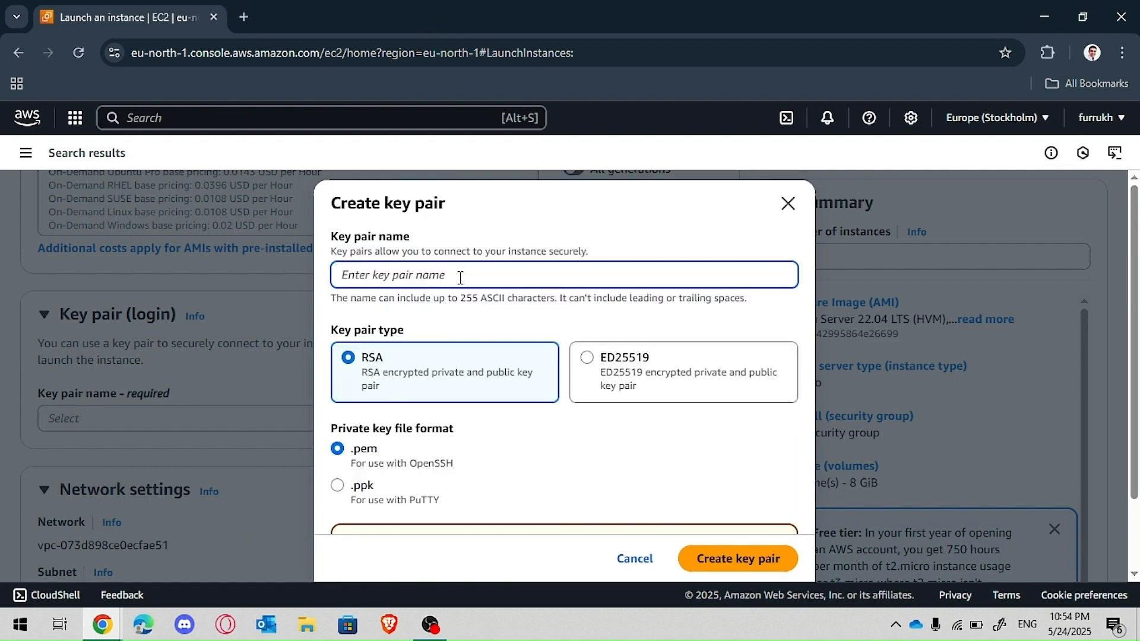
type("furrukh")
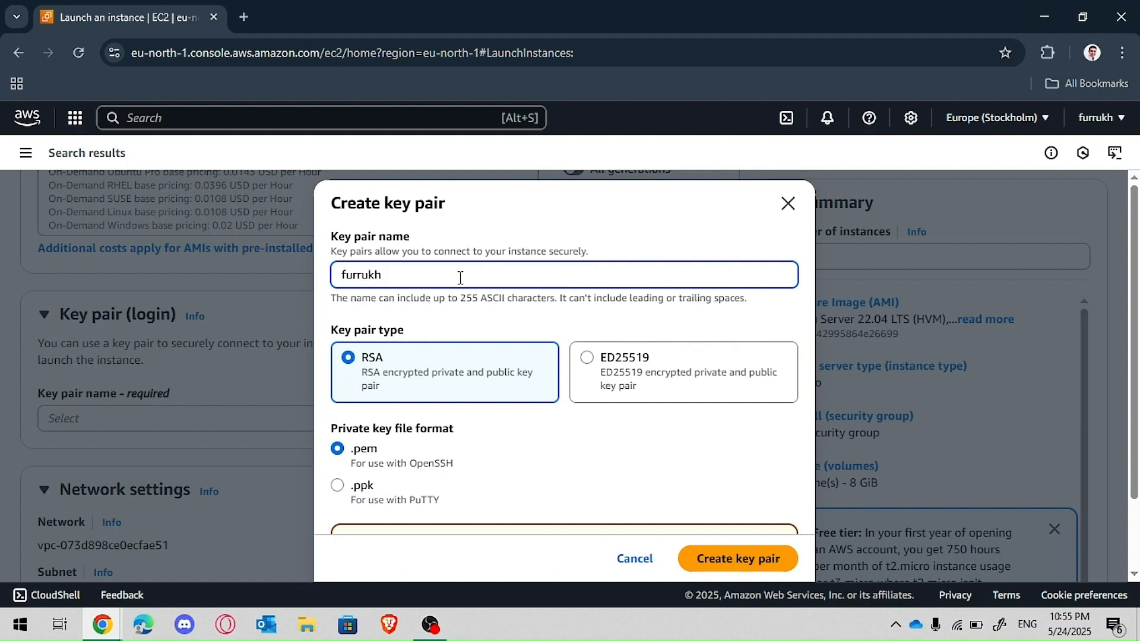
type("k")
type("et")
key("BackSpace")
key("BackSpace")
key("BackSpace")
key("Left")
key("Left")
key("Left")
key("Left")
key("Delete")
type("F")
type("Key")
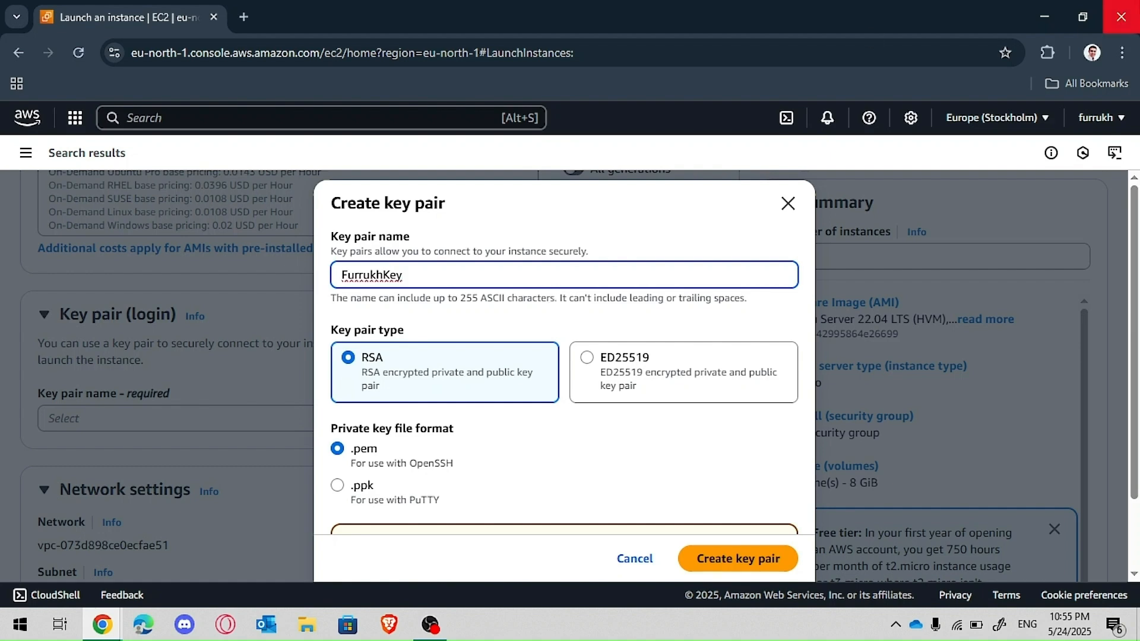
Check the key pair options and create the key pair as RSA with the .pem private key file format.
scroll(420, 475, "down", 2)
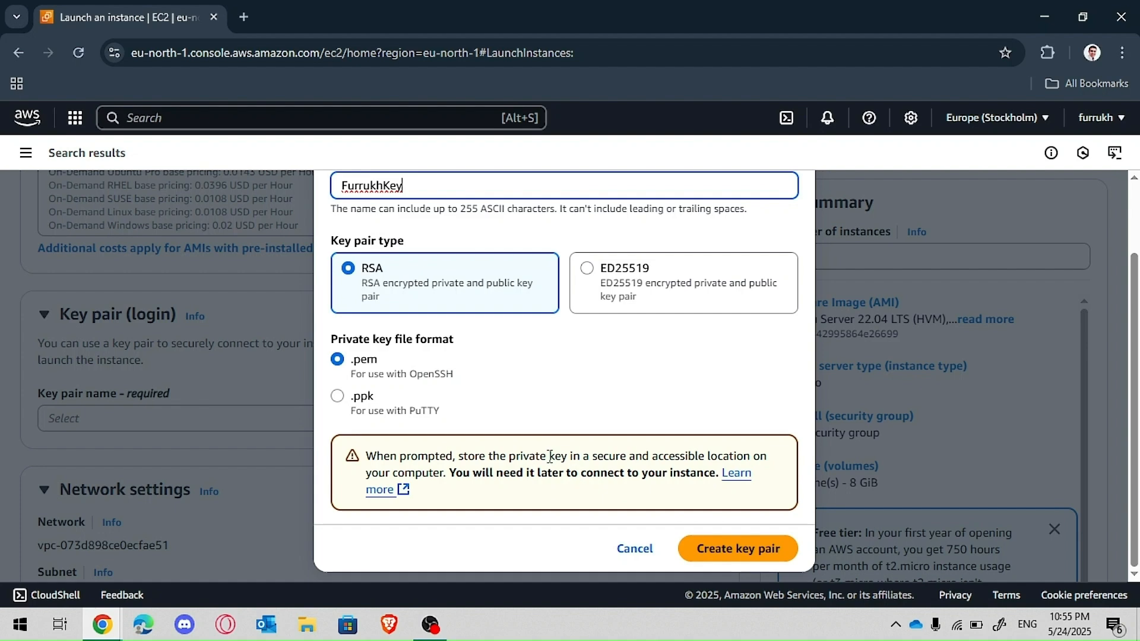
scroll(547, 363, "up", 1)
scroll(547, 363, "up", 2)
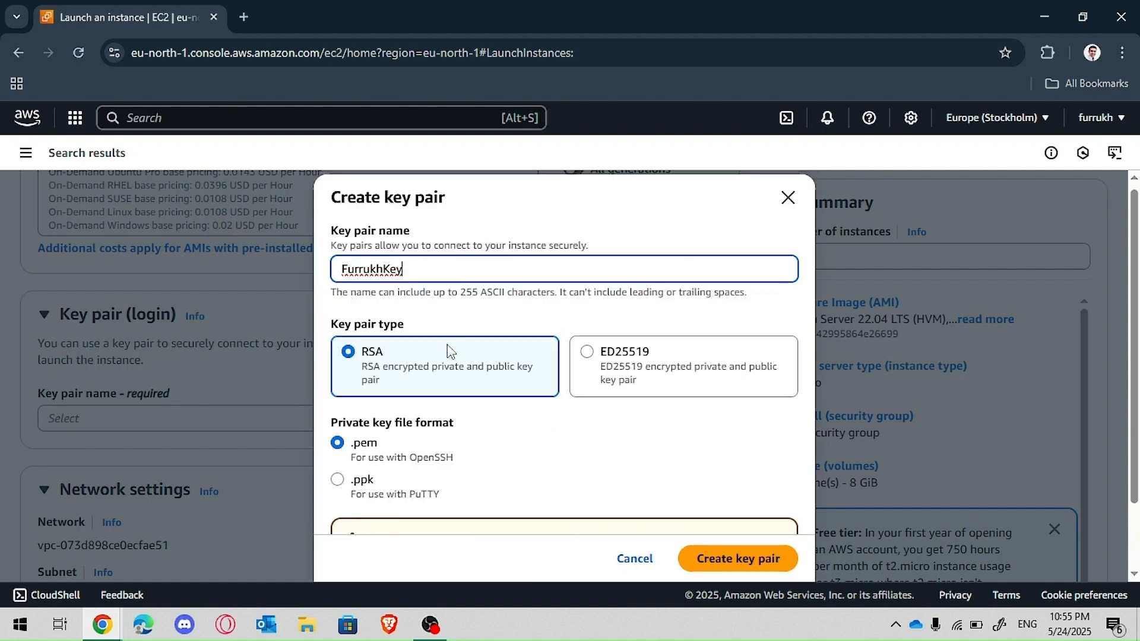
left_click(720, 556)
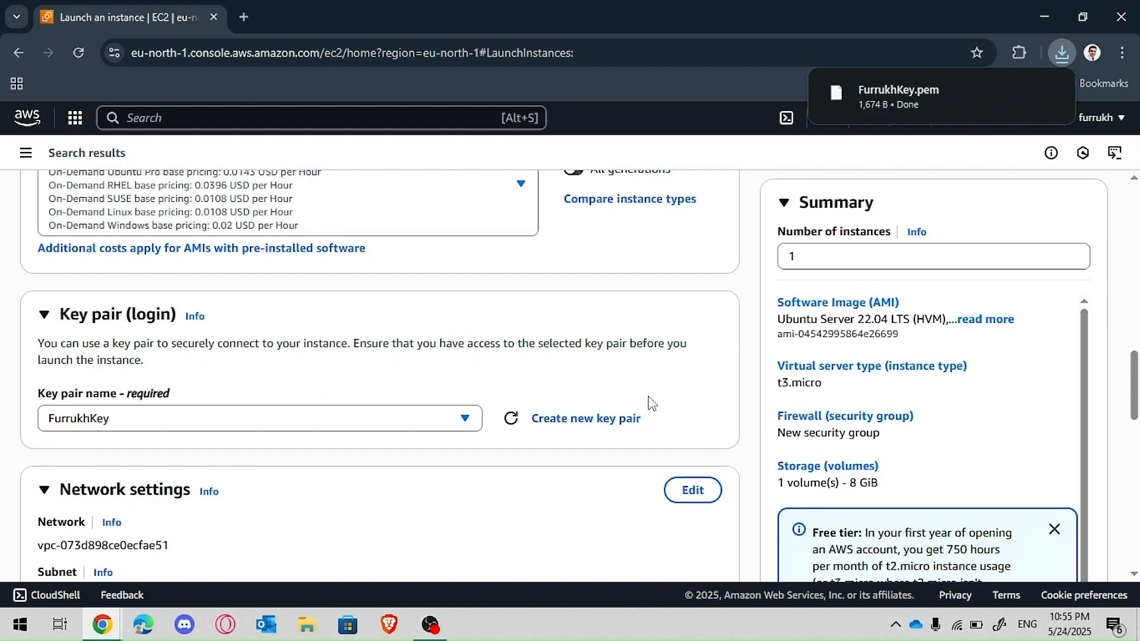
Allow HTTPS and HTTP traffic from the internet, and set the root volume size to 20 GiB.
scroll(651, 399, "down", 1)
scroll(656, 391, "down", 3)
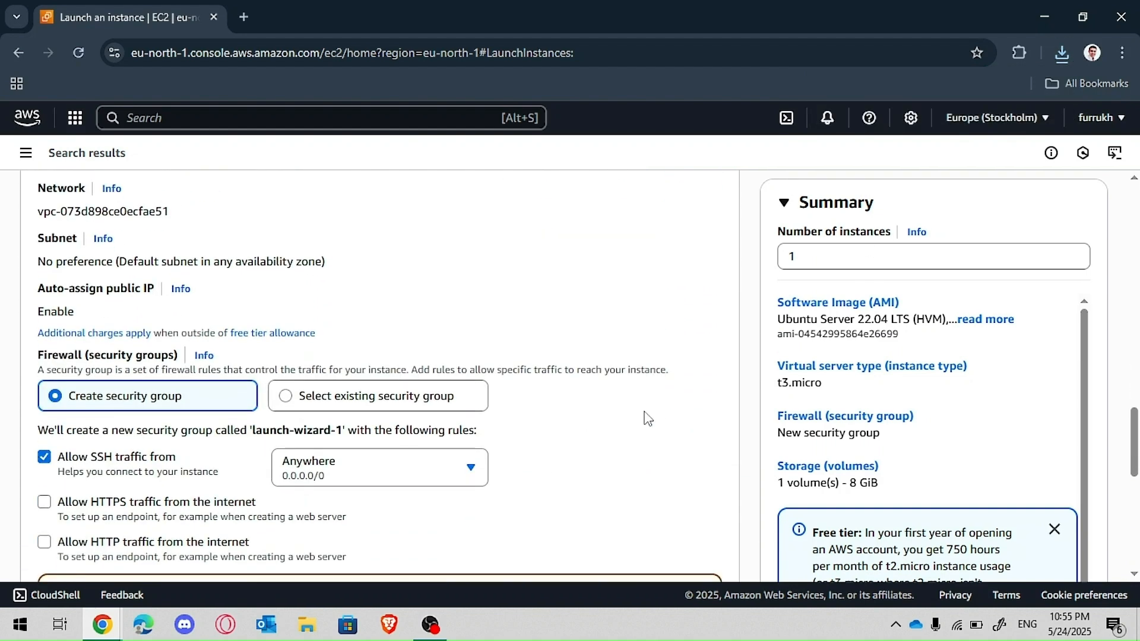
scroll(621, 504, "down", 3)
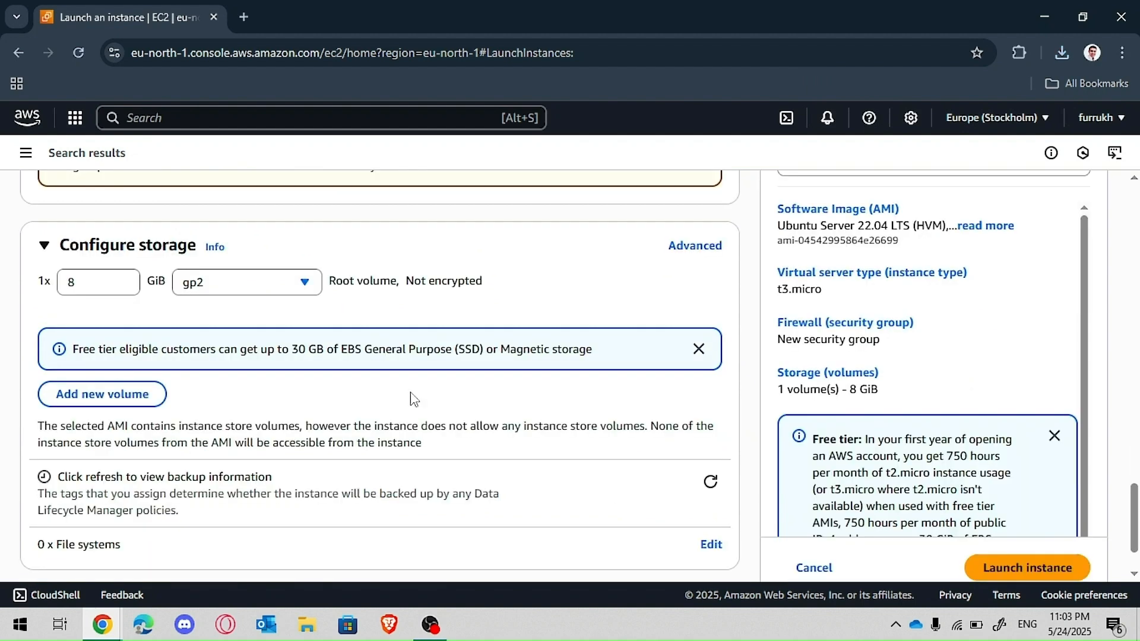
left_click(94, 282)
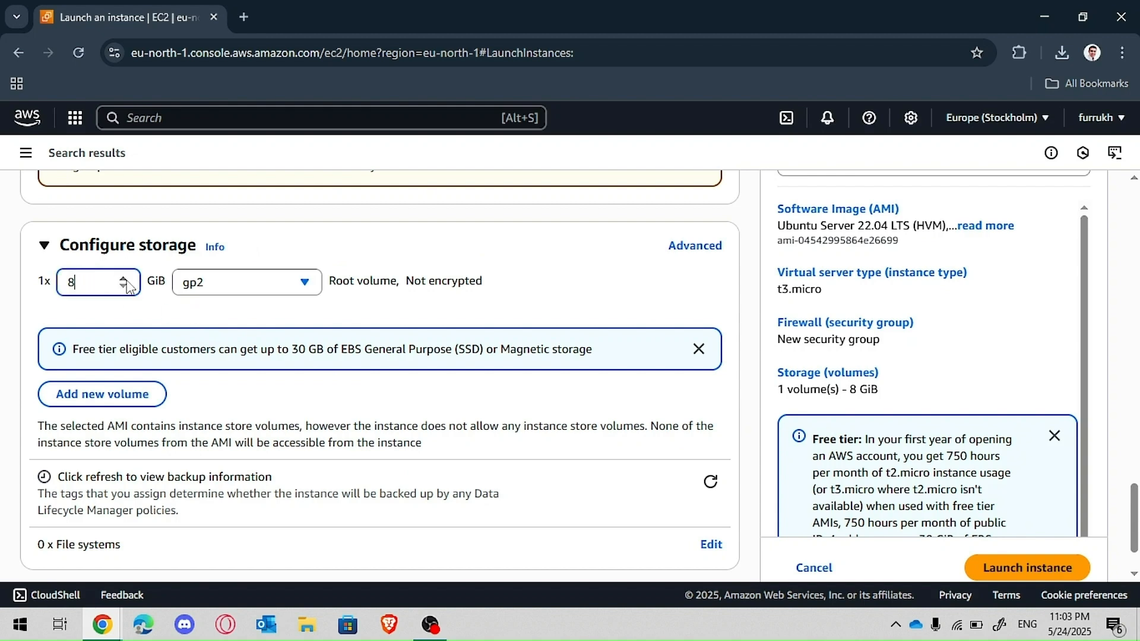
left_click(123, 278)
left_click(124, 278)
left_click(124, 279)
left_click(124, 278)
left_click(125, 279)
left_click(125, 278)
left_click(124, 278)
left_click(124, 278)
left_click(124, 278)
left_click(124, 279)
scroll(390, 424, "down", 2)
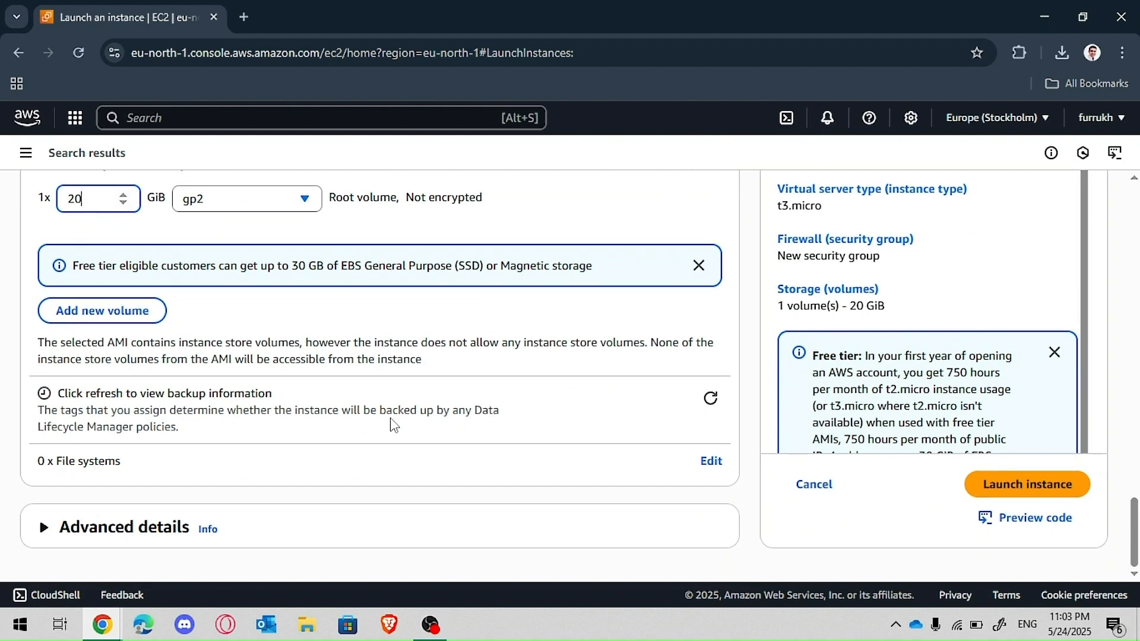
Change the root volume's type to General purpose SSD (gp3).
scroll(391, 423, "up", 4)
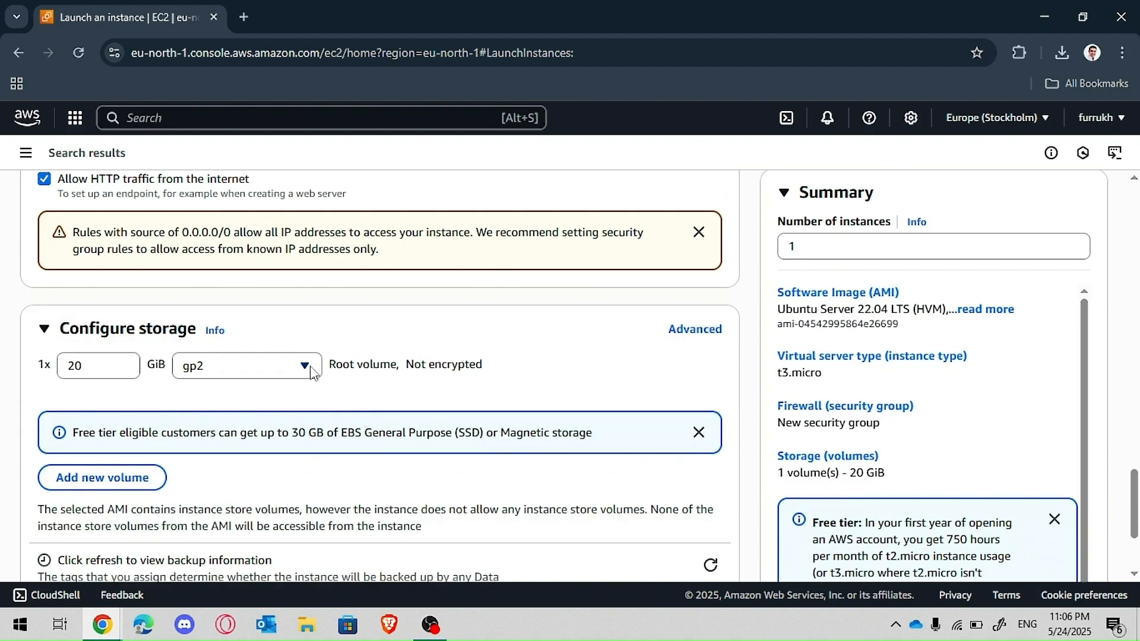
left_click(310, 368)
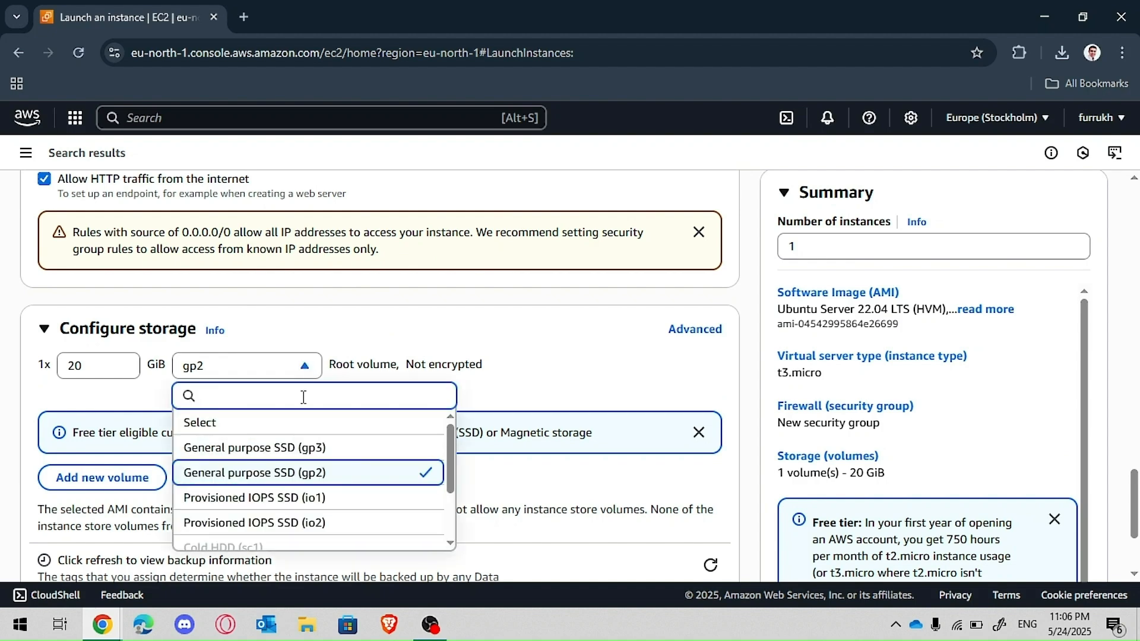
left_click(302, 449)
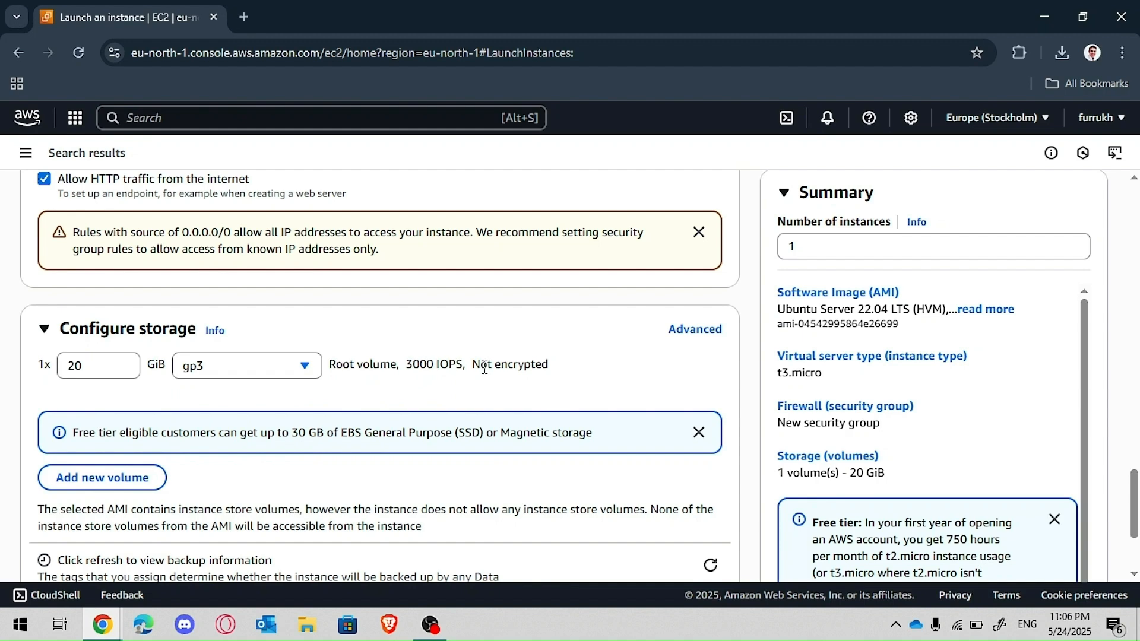
Review the storage, security group rules, network, key pair, instance type and AMI details of the launch configuration.
scroll(539, 364, "down", 2)
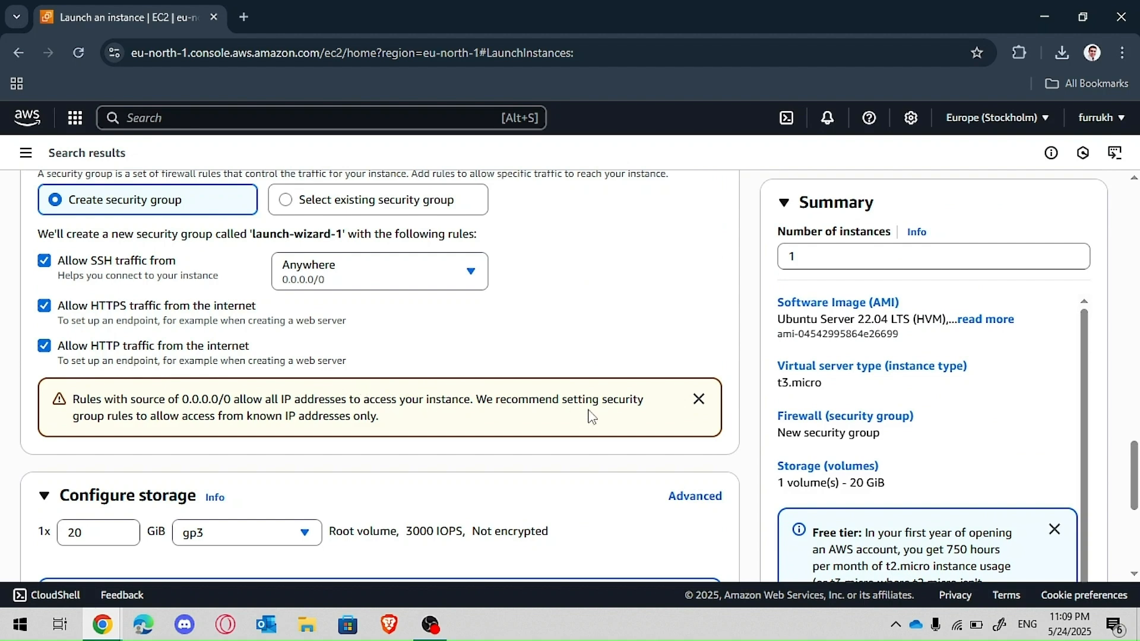
scroll(384, 389, "up", 2)
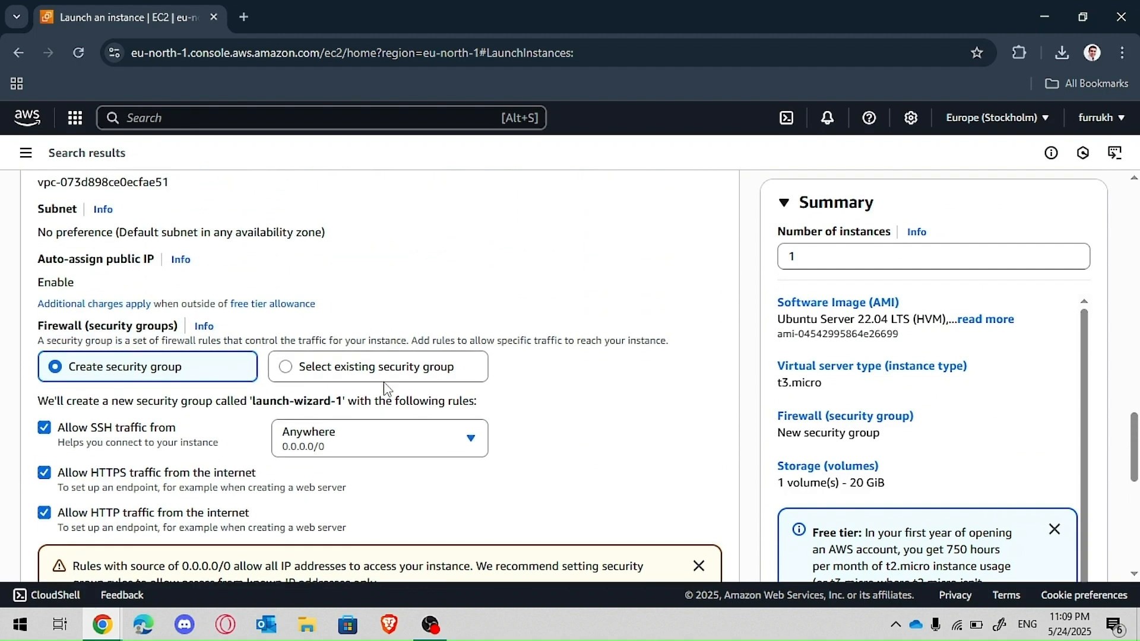
scroll(436, 331, "up", 2)
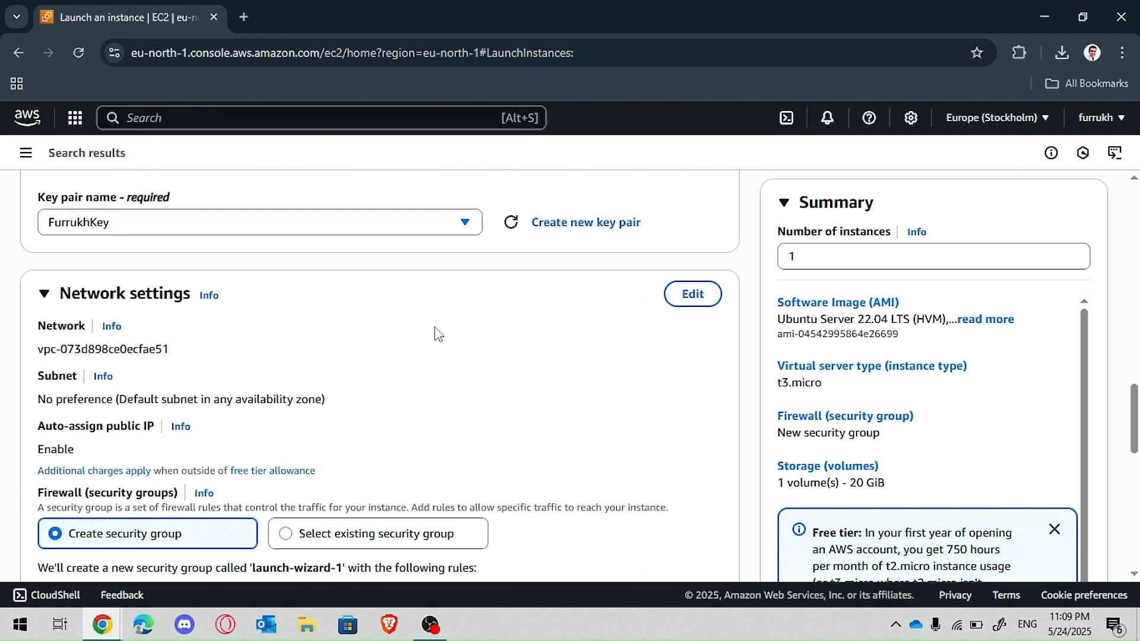
scroll(438, 335, "up", 2)
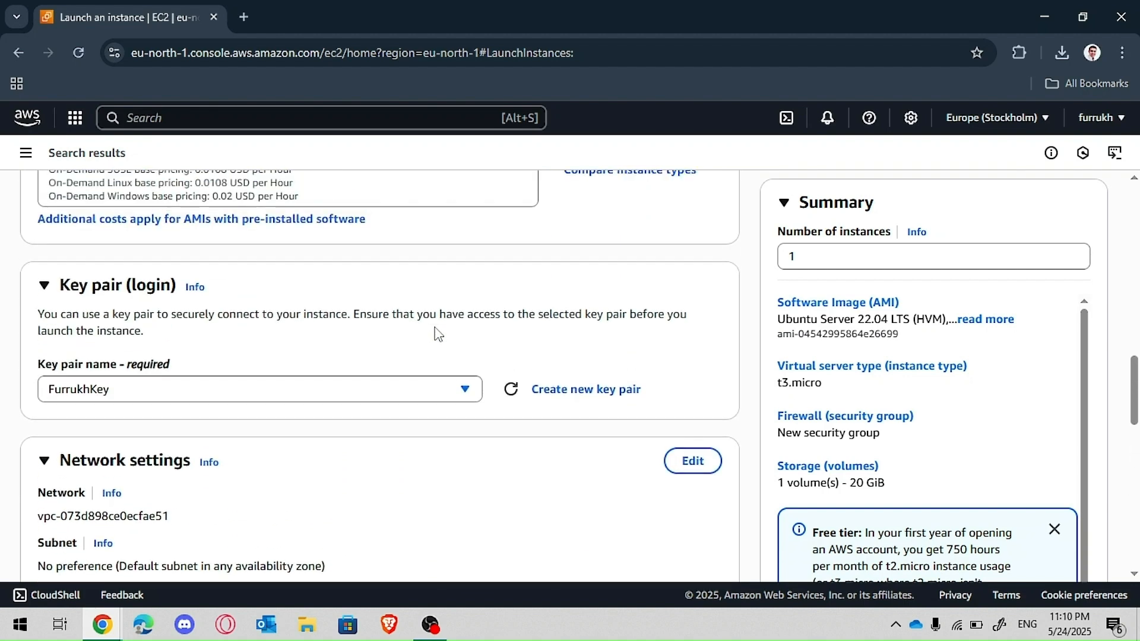
scroll(439, 334, "up", 2)
scroll(439, 334, "up", 2)
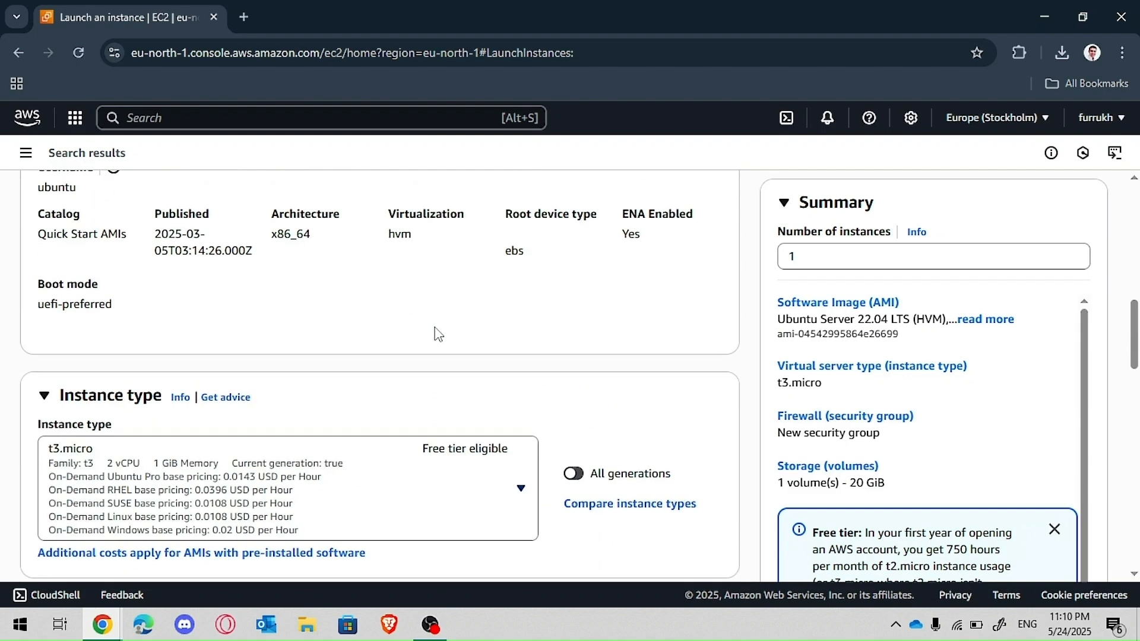
scroll(438, 334, "up", 2)
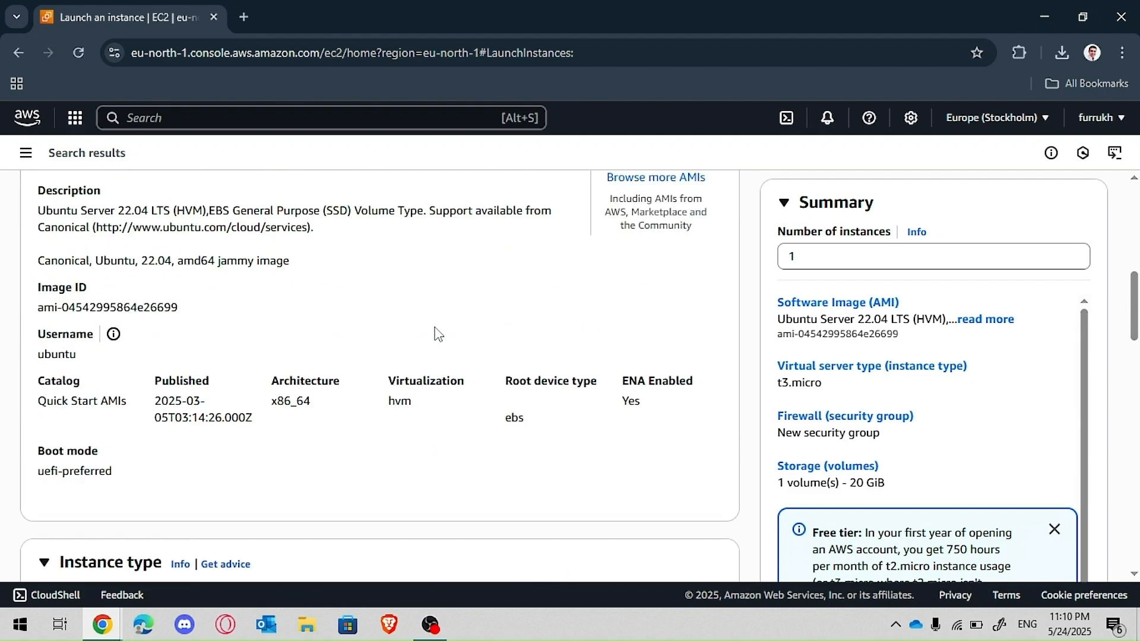
scroll(438, 335, "down", 16)
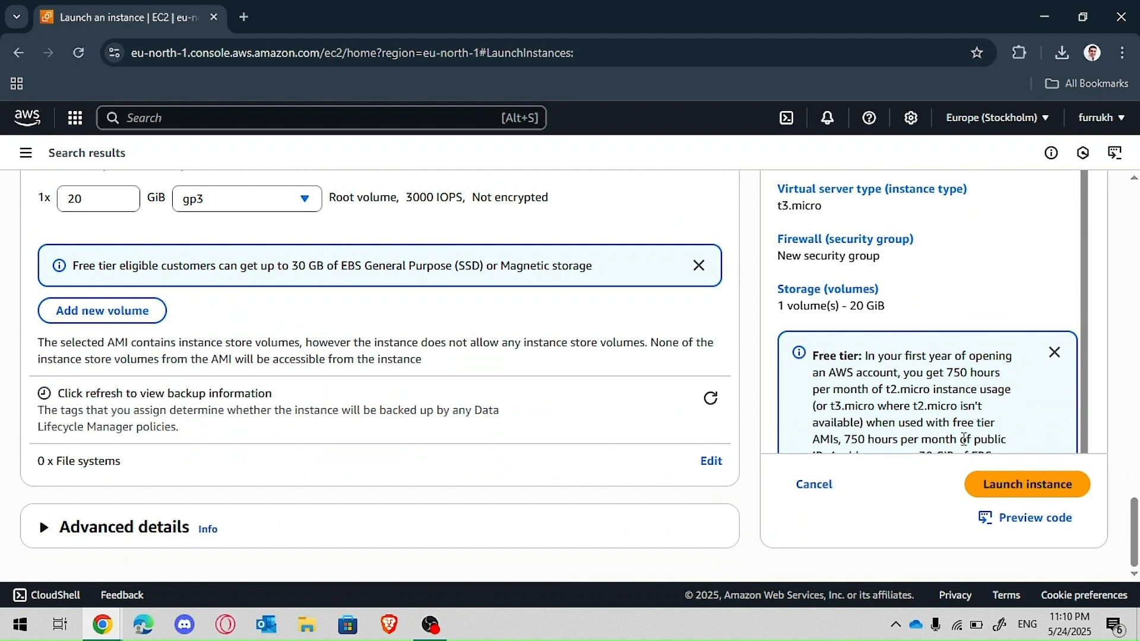
Launch the instance and open it in the EC2 instances list through its instance ID.
scroll(905, 371, "down", 1)
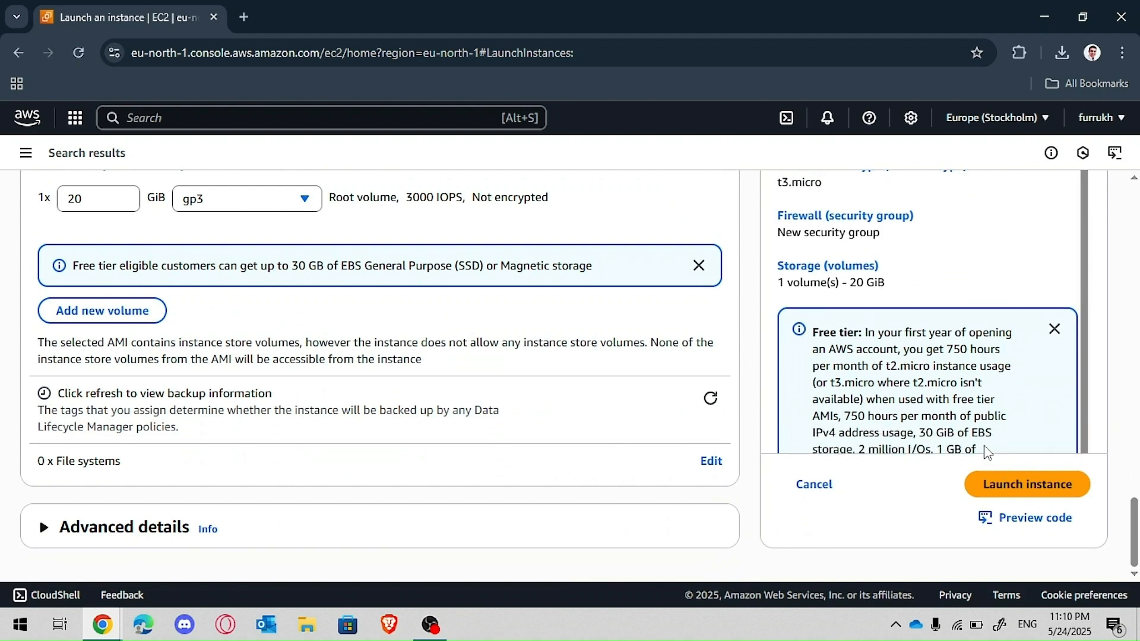
left_click(1013, 483)
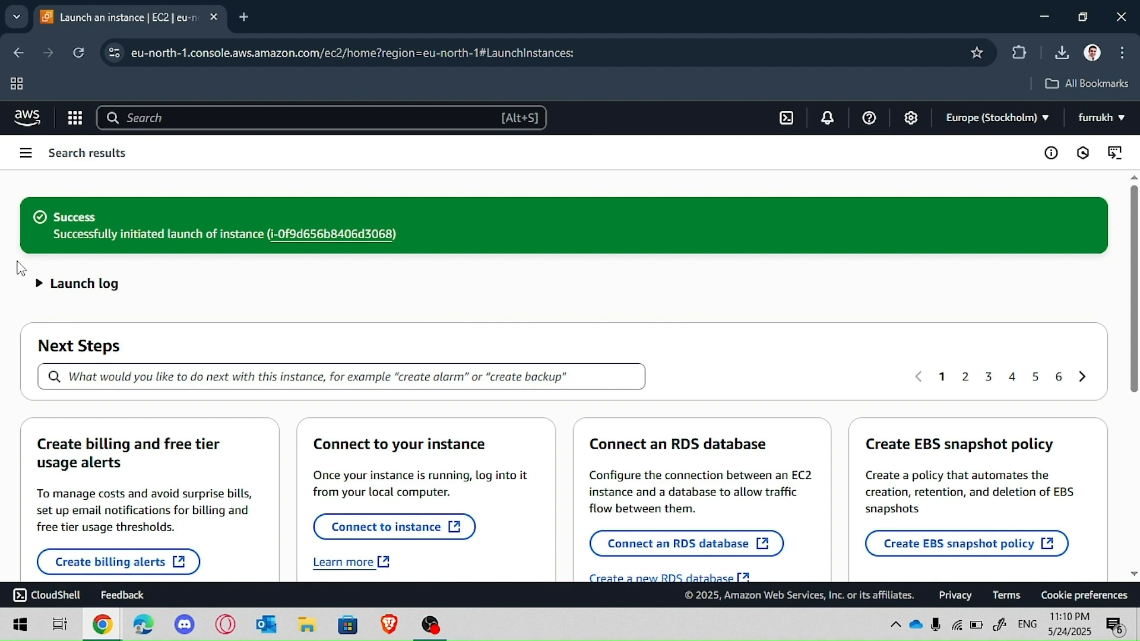
left_click(344, 235)
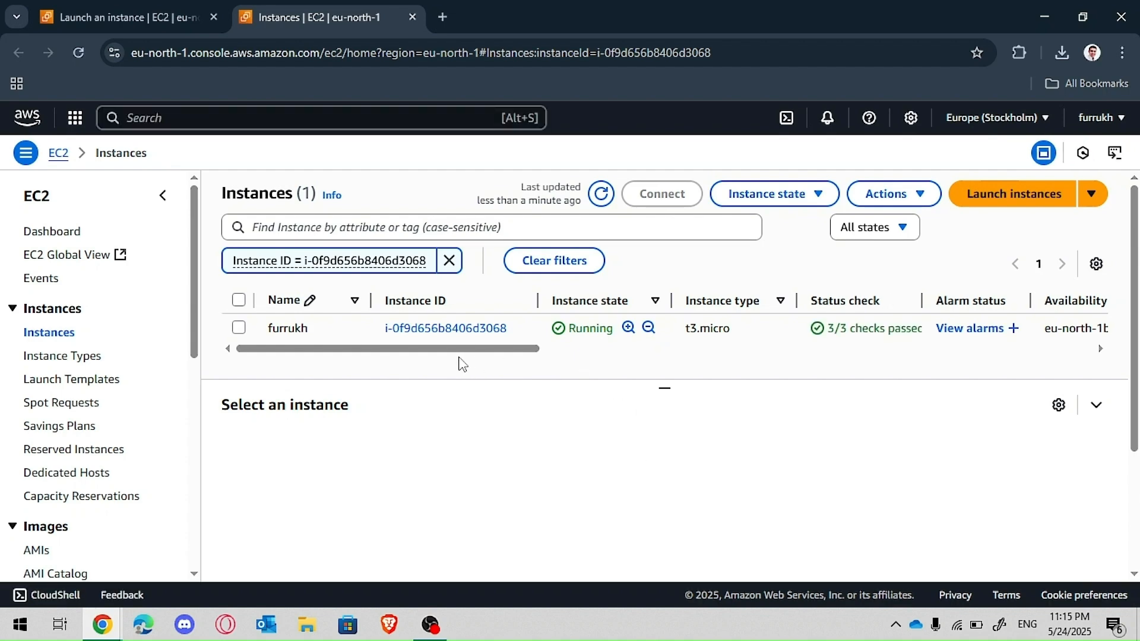
Examine the new instance's status check, availability zone, public IPv4 DNS and public IPv4 address in the instances list.
left_click_drag(459, 354, 629, 354)
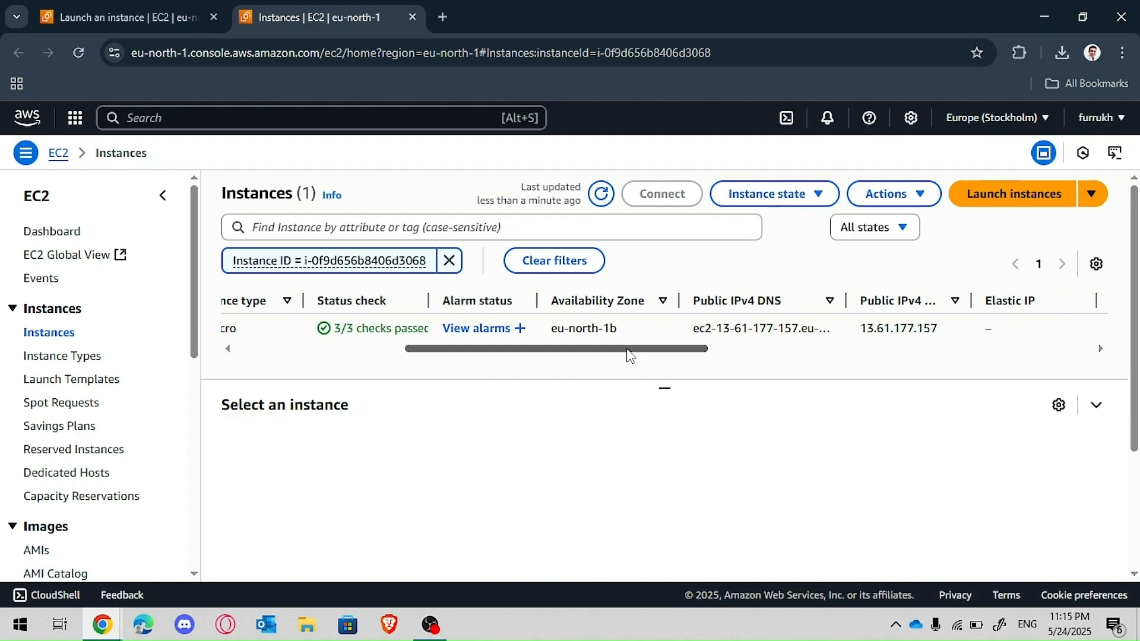
left_click_drag(629, 355, 671, 355)
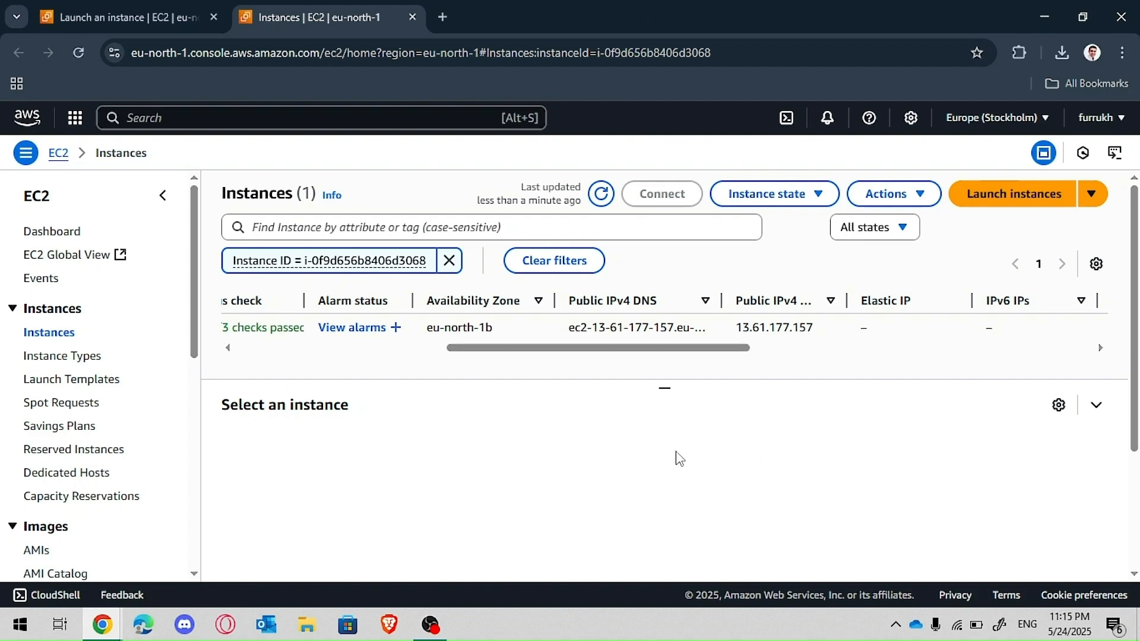
scroll(675, 458, "down", 3)
scroll(675, 457, "up", 3)
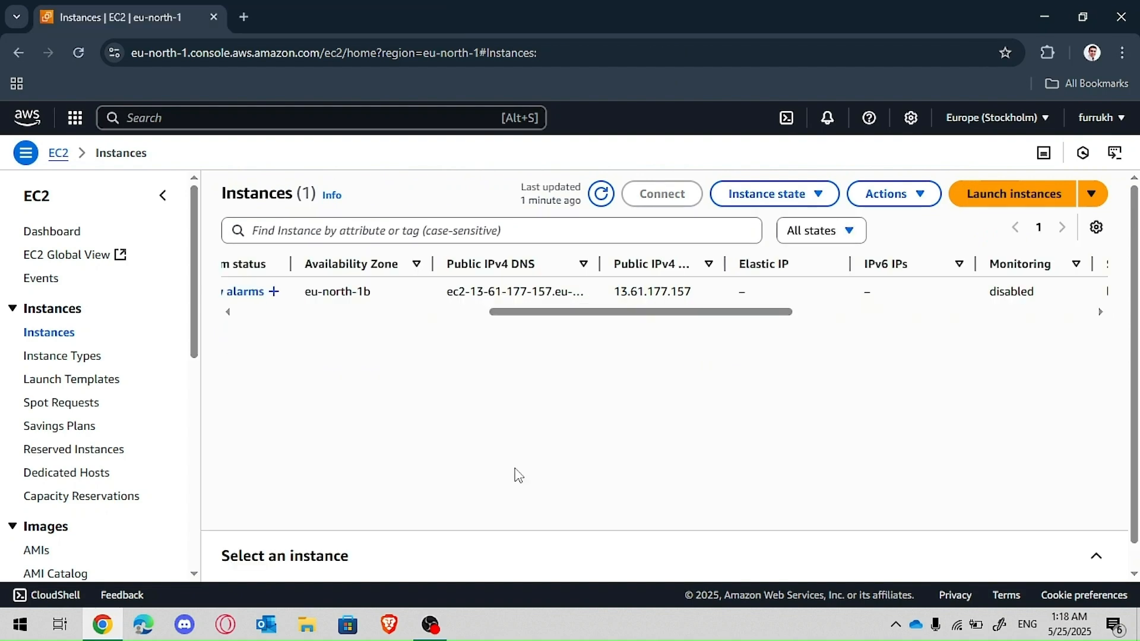
Search Windows for putty and open the PuTTY Key Generator (puttygen.exe).
key("super")
type("p")
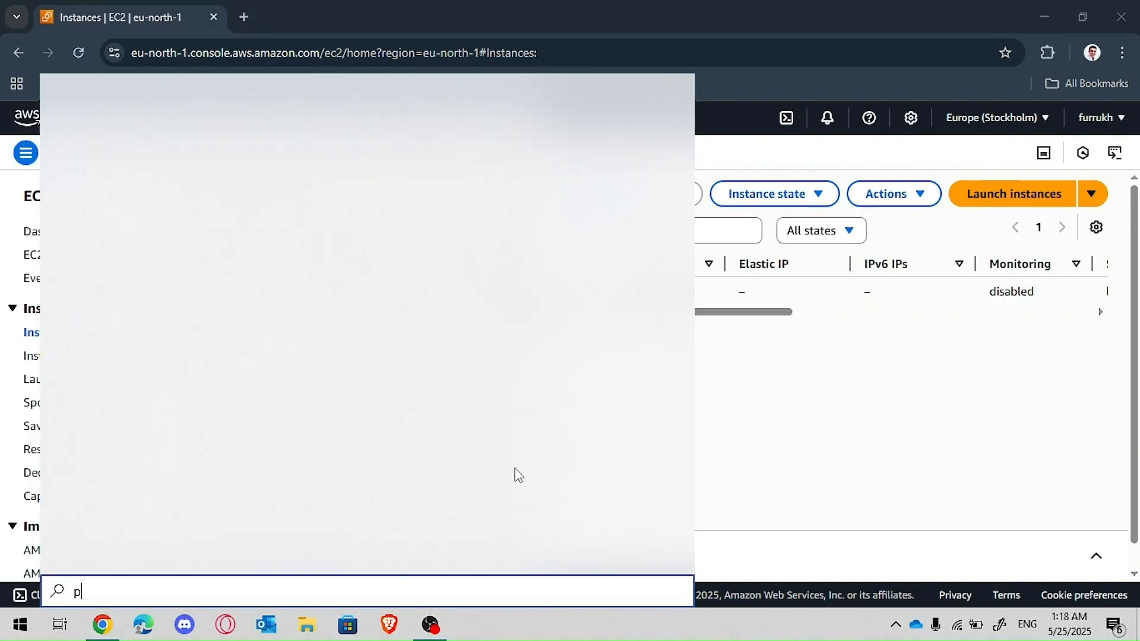
type("utty")
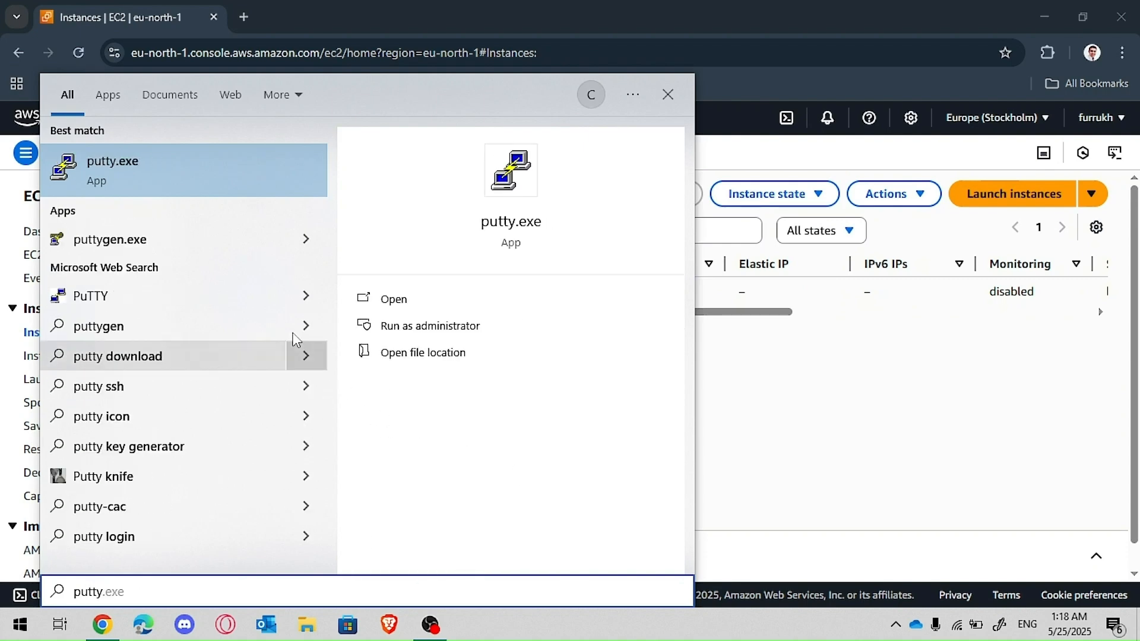
left_click(203, 253)
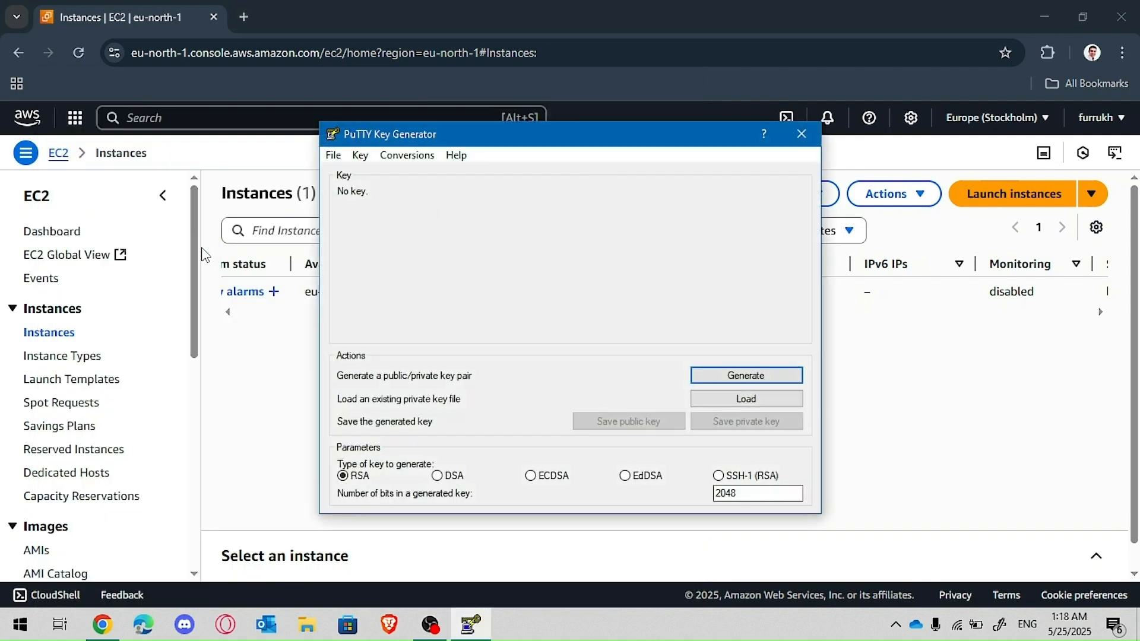
Load the downloaded .pem private key from the Downloads folder, showing All Files (*.*), and dismiss the import notice.
left_click(770, 394)
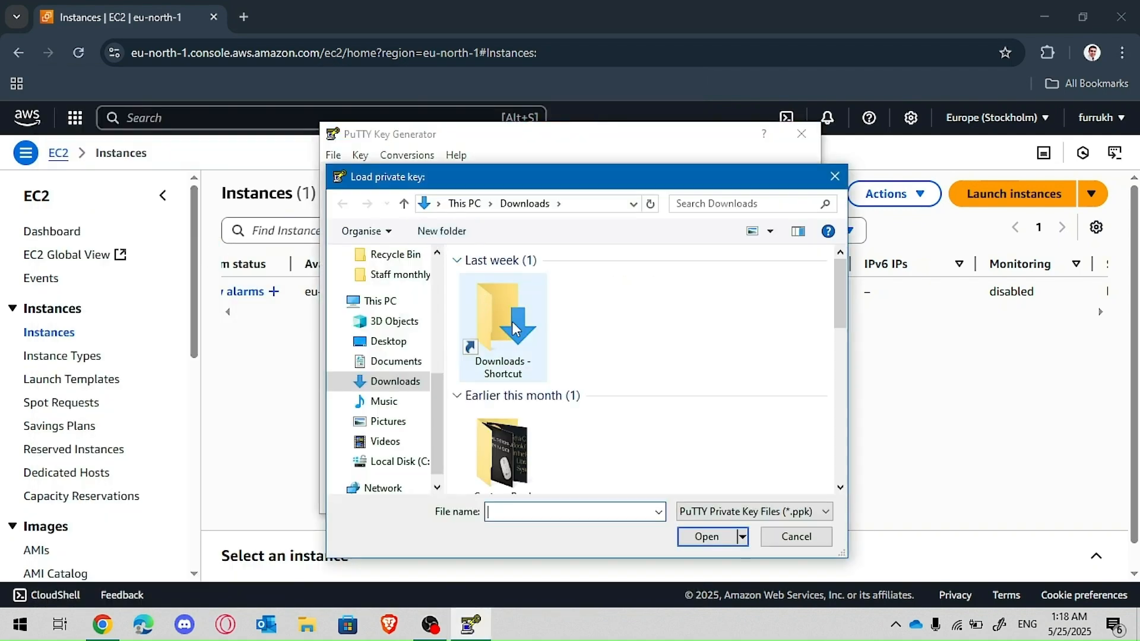
left_click(701, 512)
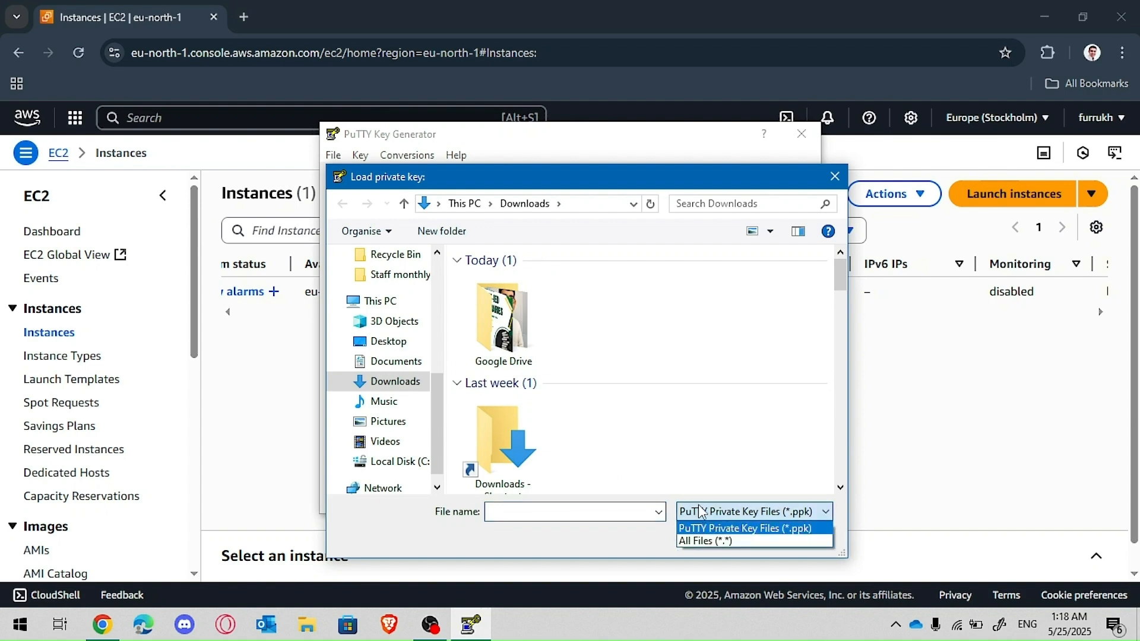
left_click(690, 541)
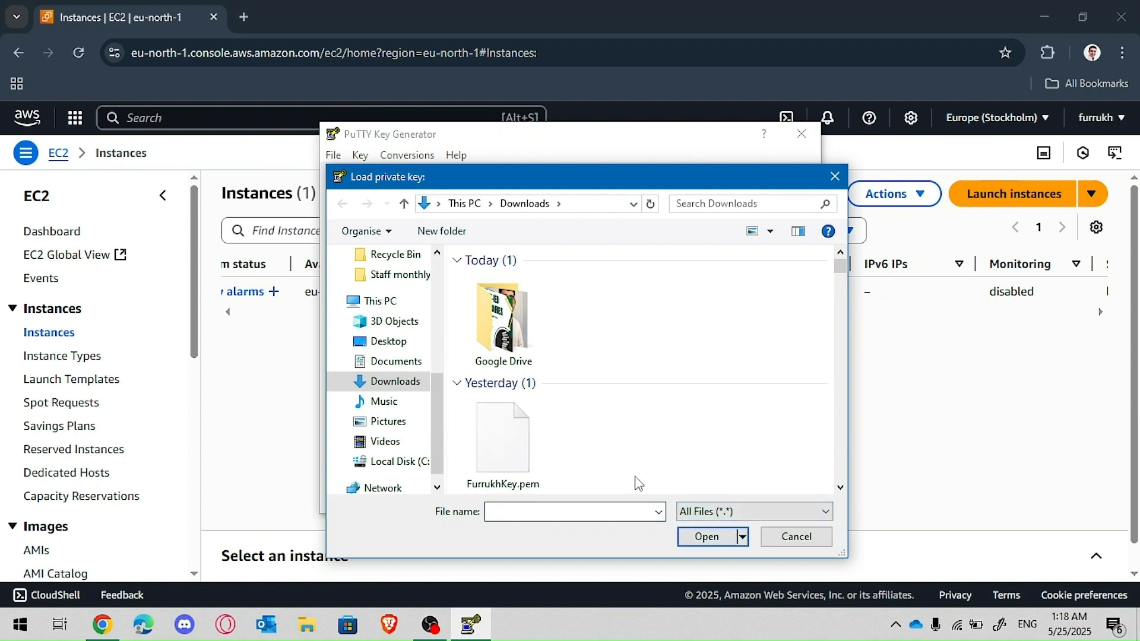
scroll(618, 465, "down", 1)
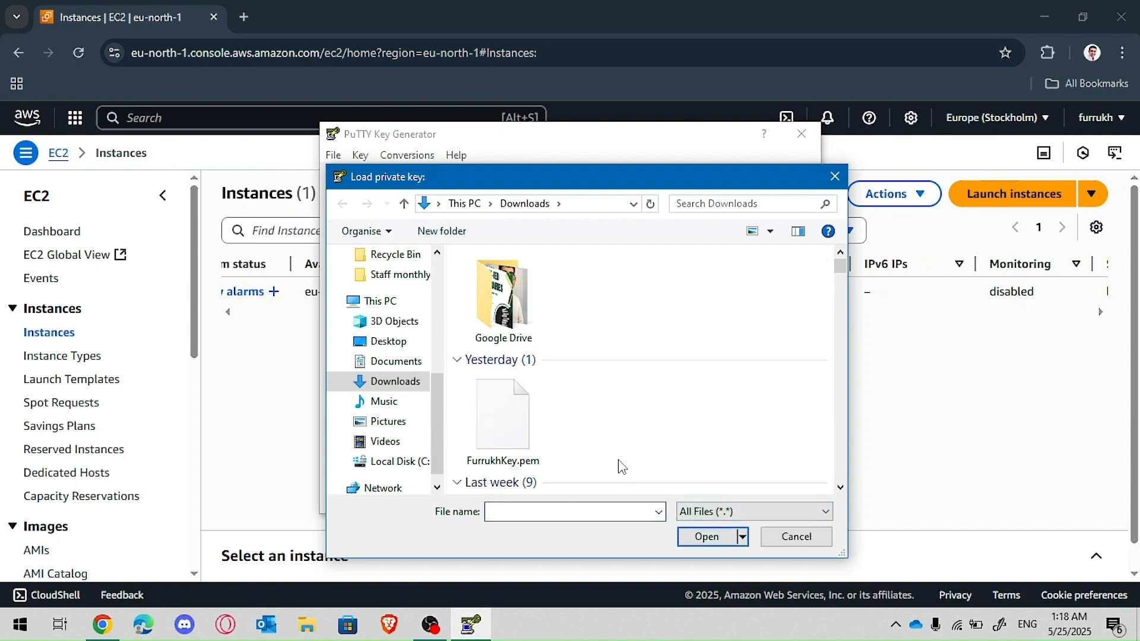
left_click(509, 425)
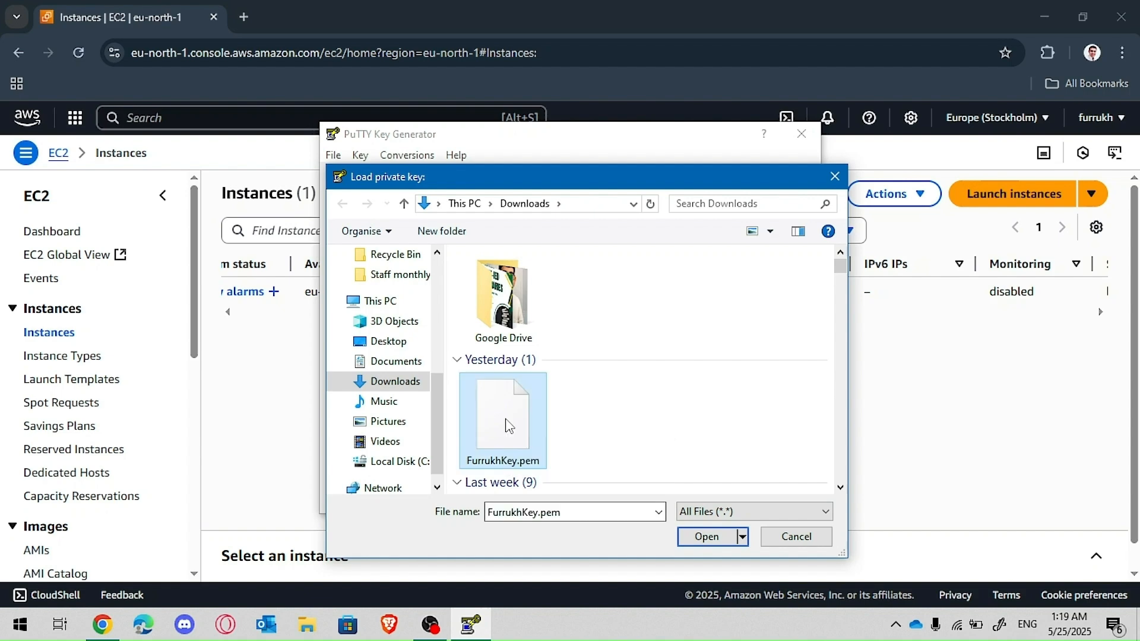
left_click(695, 537)
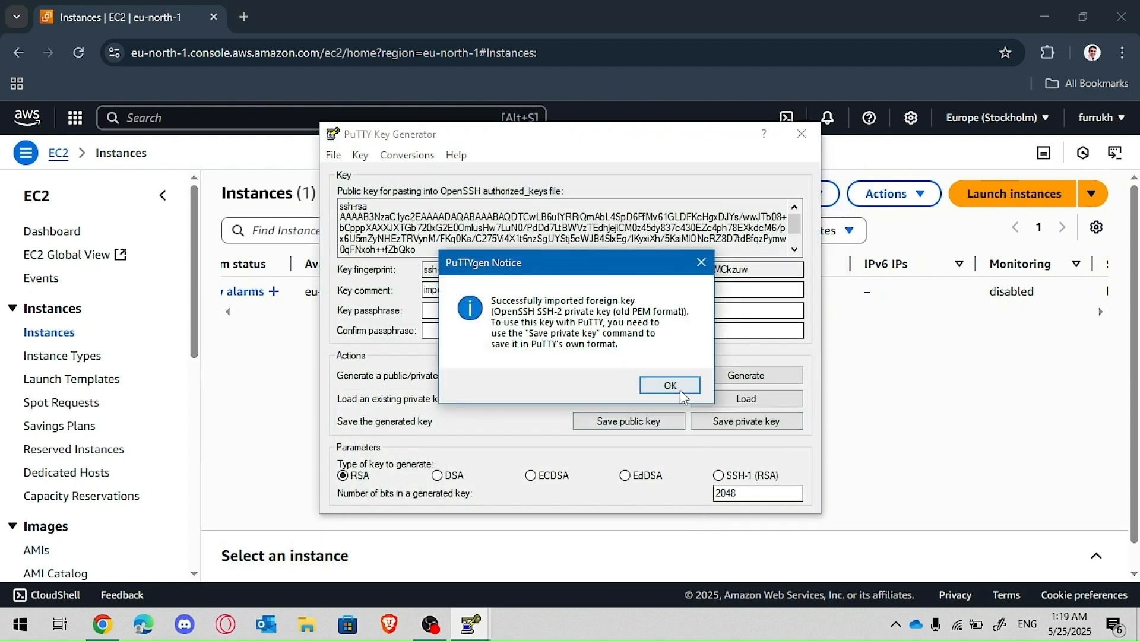
left_click(680, 390)
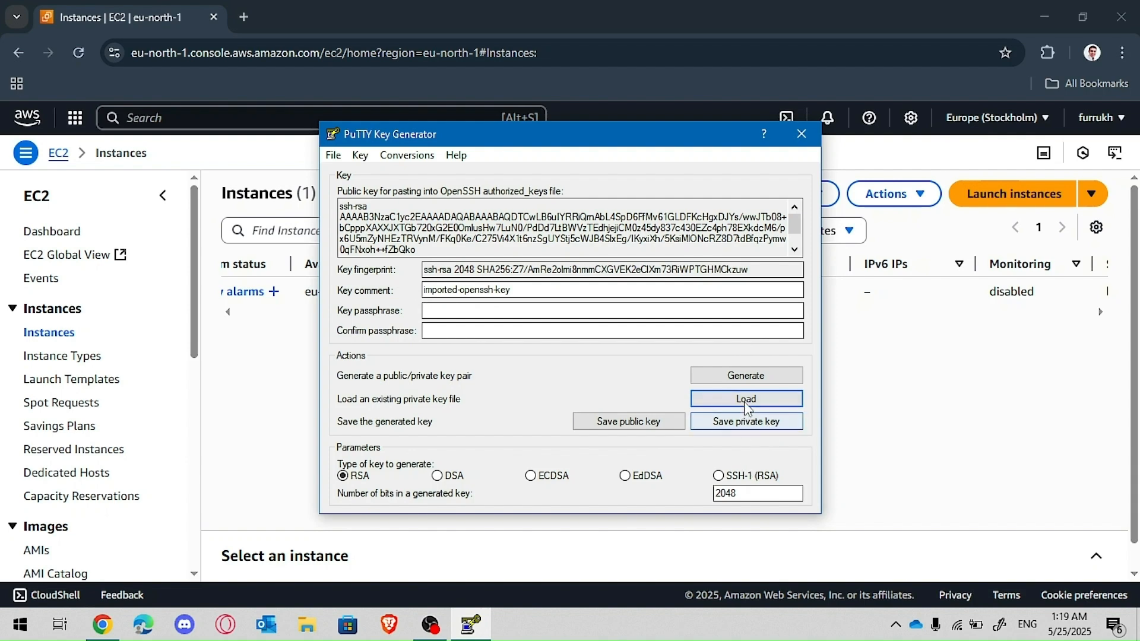
Save the private key without a passphrase as a .ppk file in Downloads, named like the .pem key, and close PuTTYgen.
left_click(746, 427)
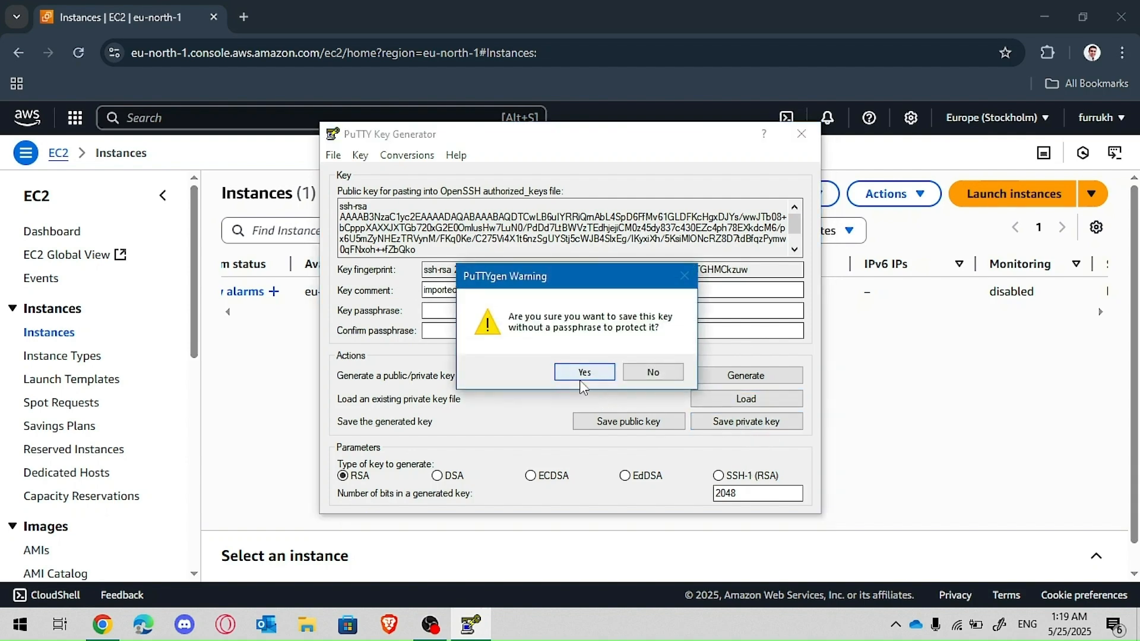
left_click(581, 374)
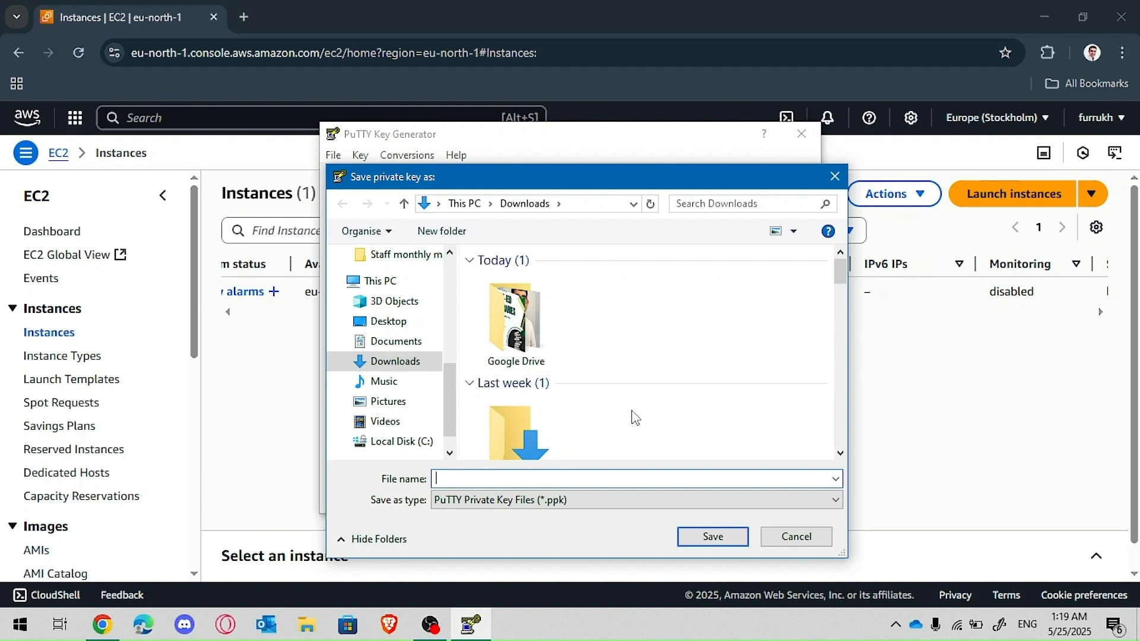
type("f")
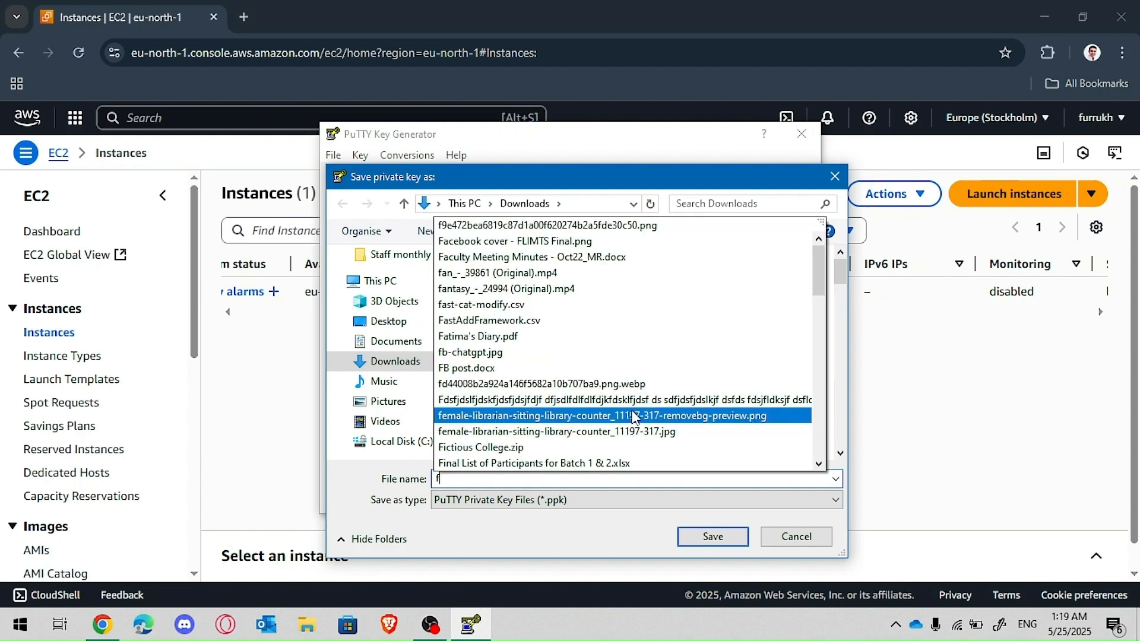
key("BackSpace")
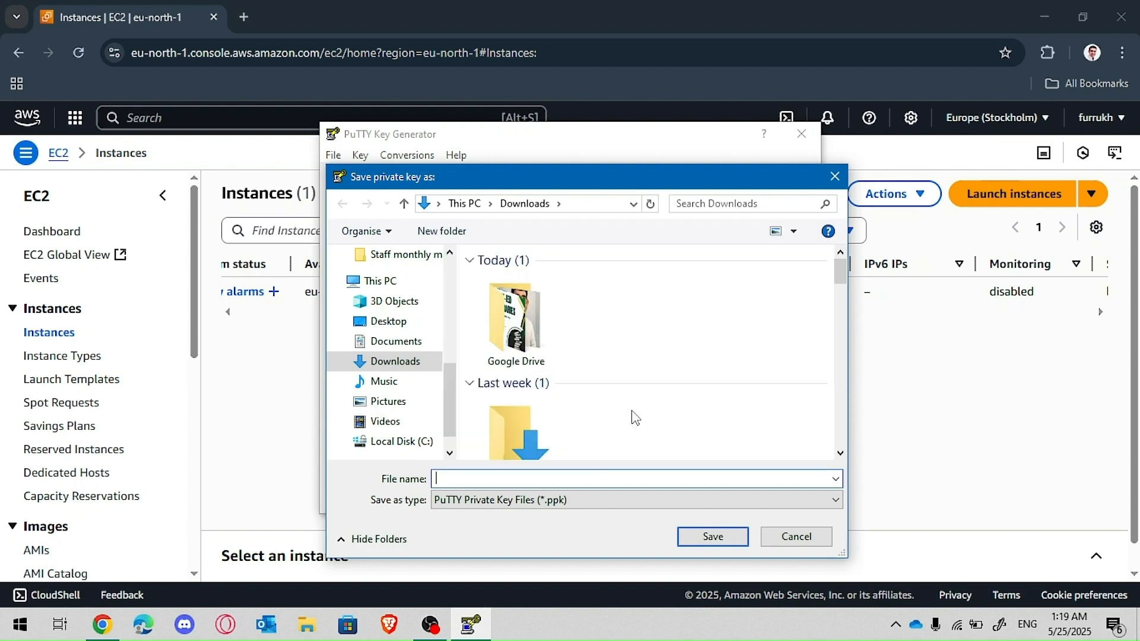
type("D")
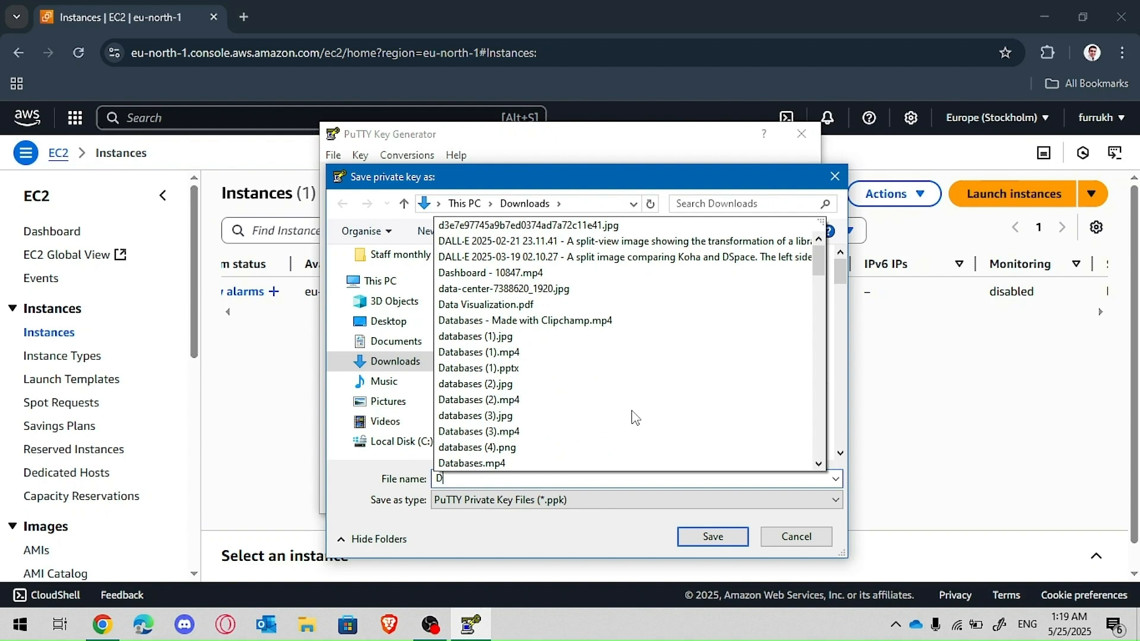
key("BackSpace")
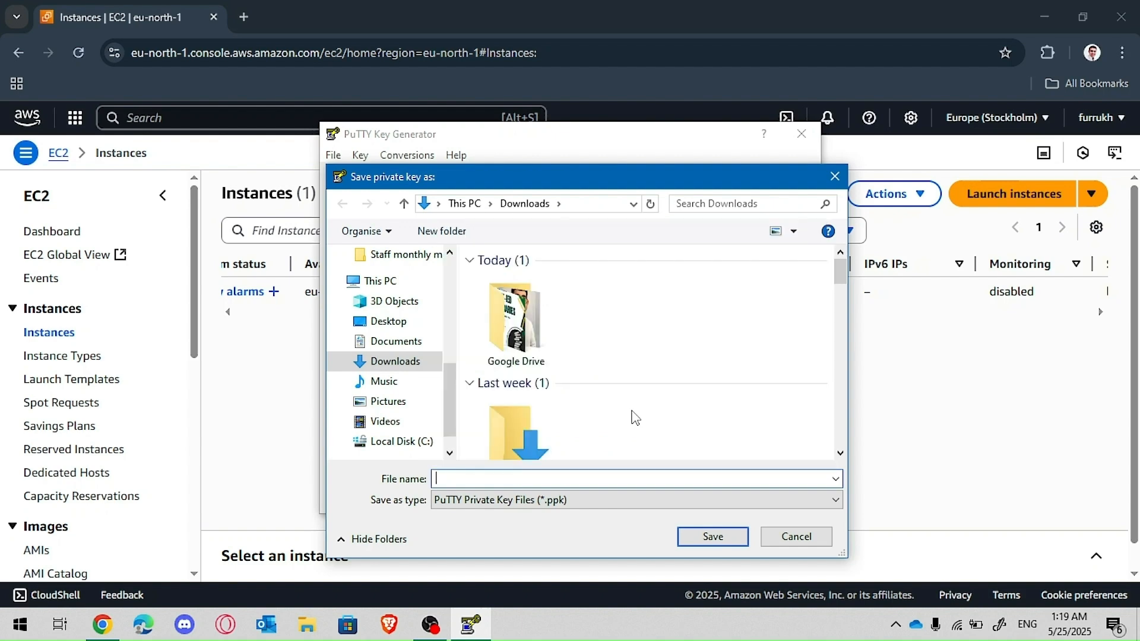
type("F")
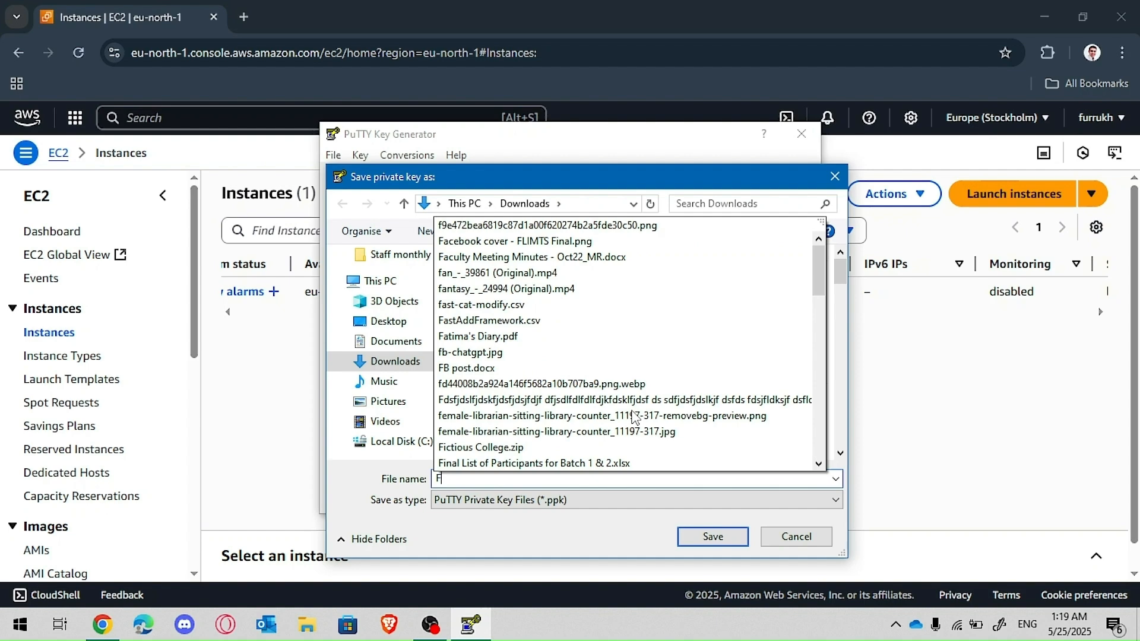
type("urrukh")
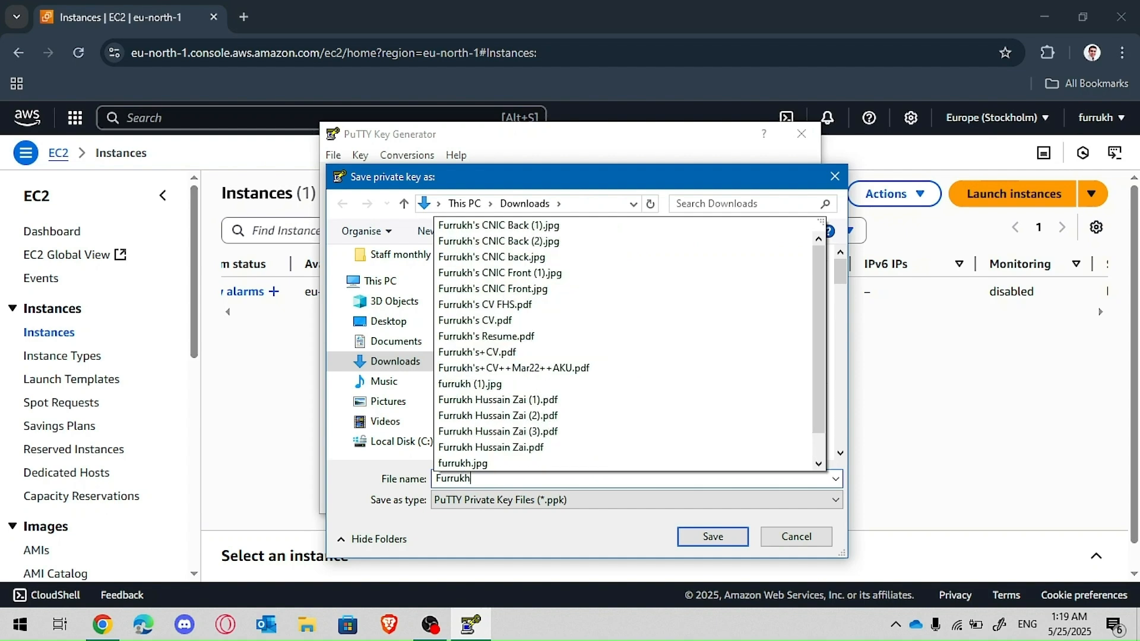
type("Key")
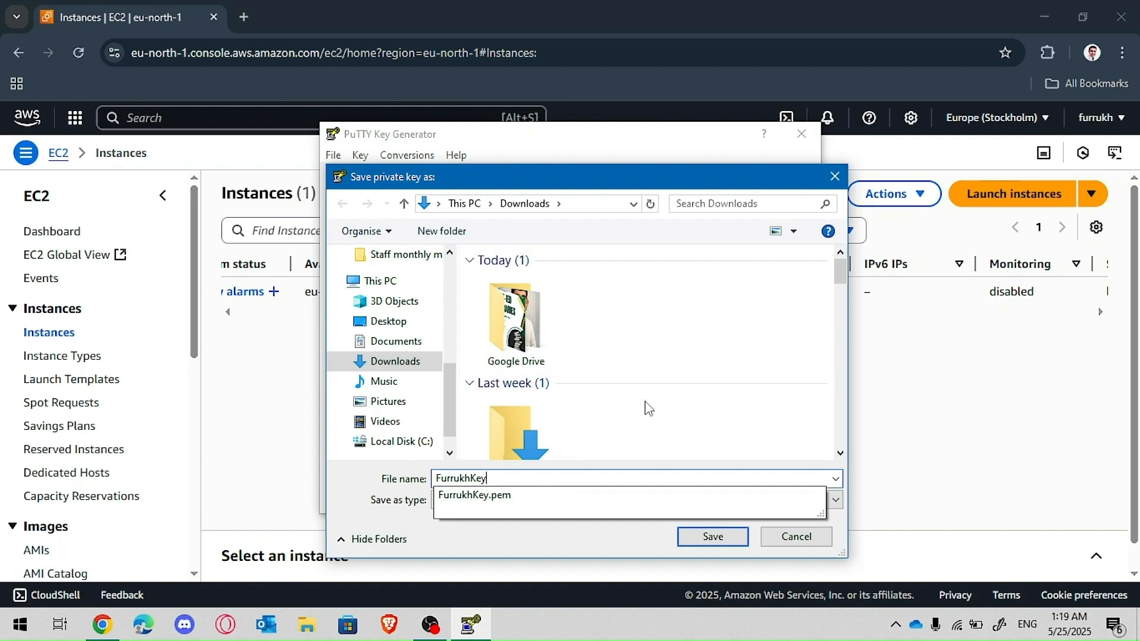
left_click(733, 412)
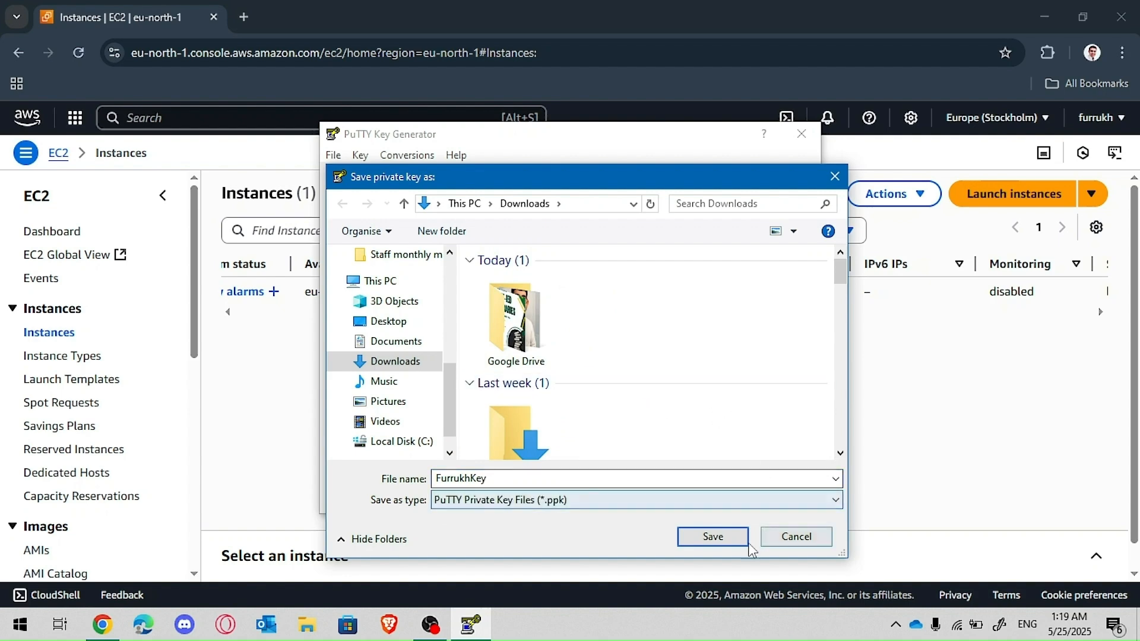
left_click(713, 538)
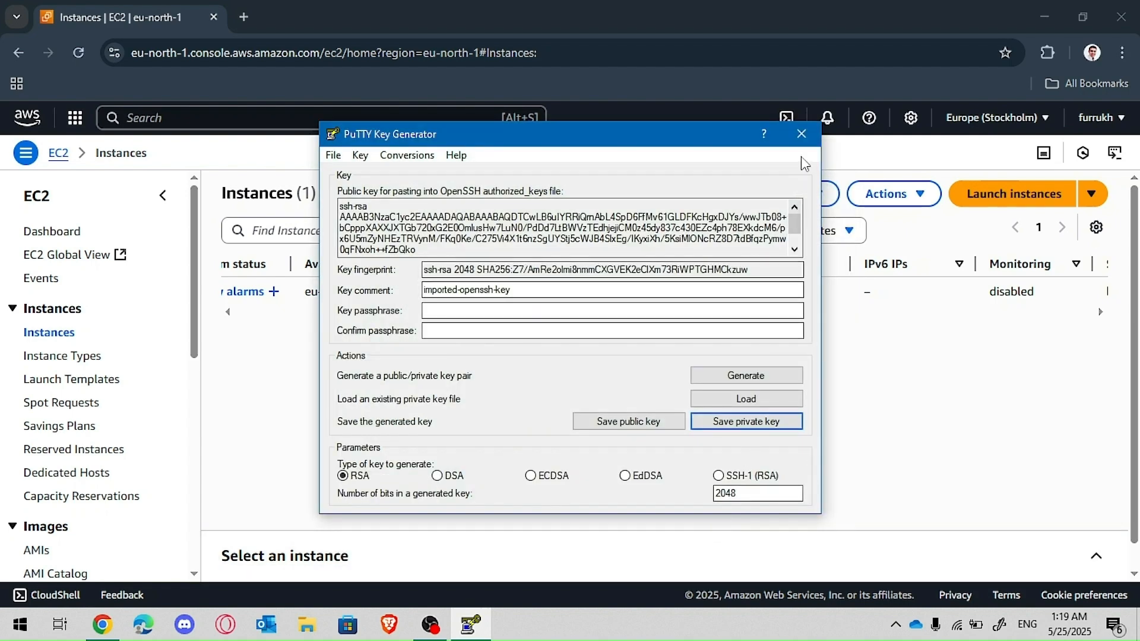
left_click(801, 134)
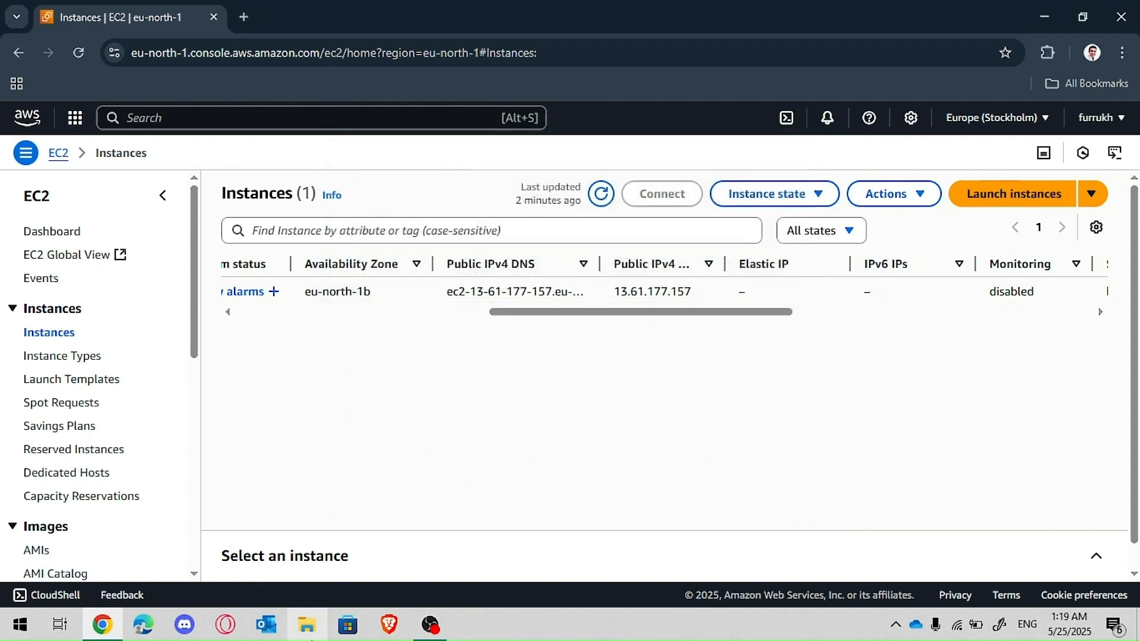
key("super")
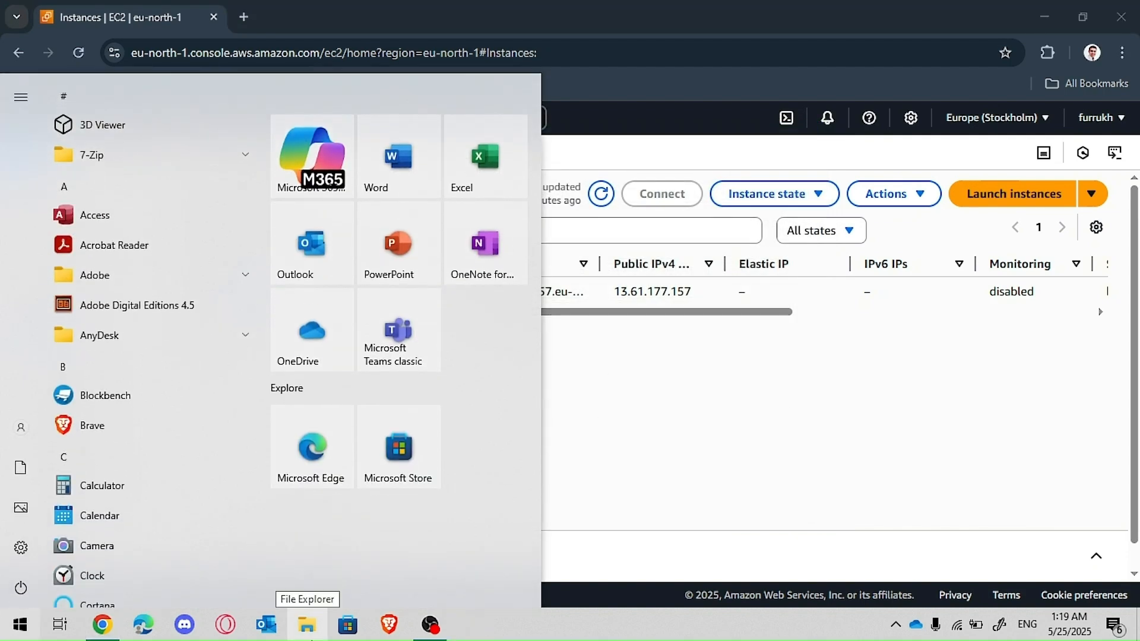
type("putty")
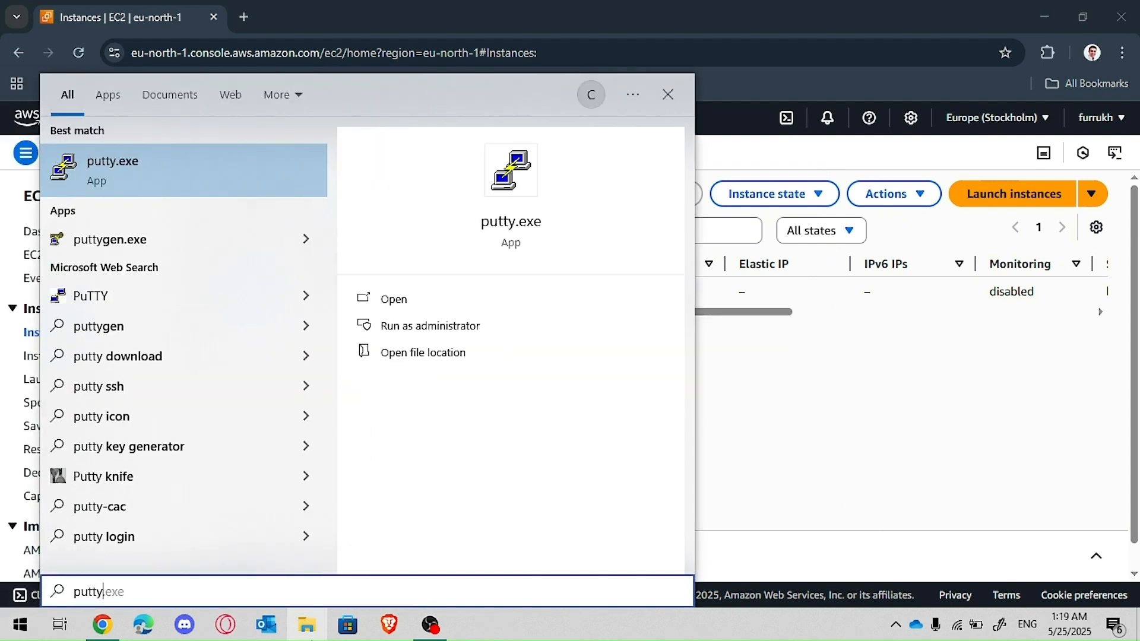
left_click(505, 206)
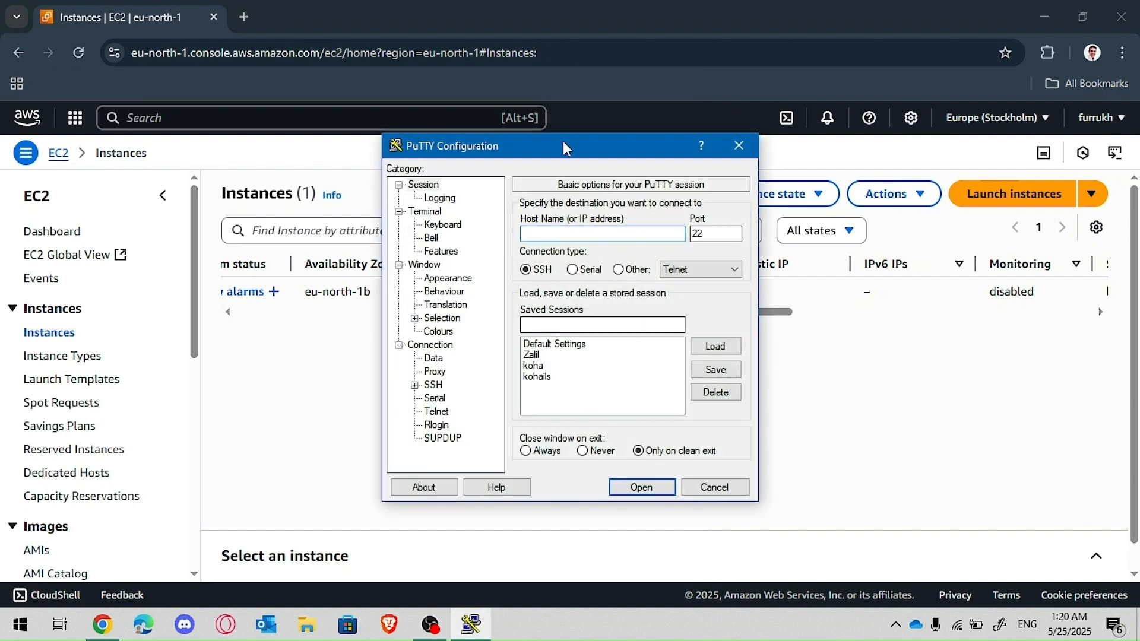
left_click_drag(563, 143, 295, 208)
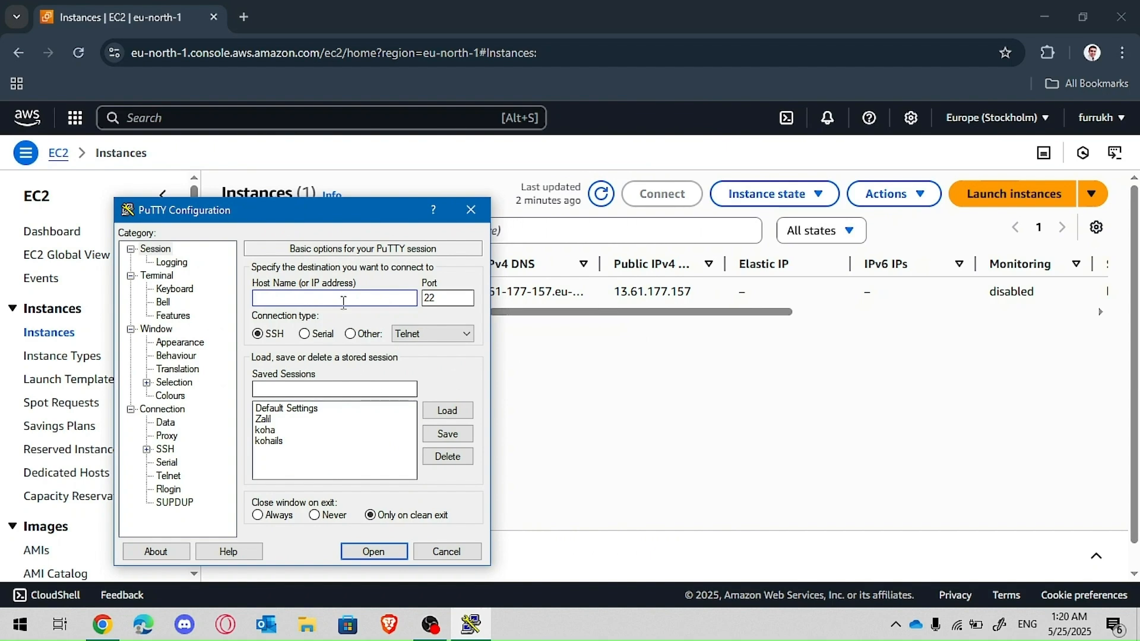
key("ctrl+v")
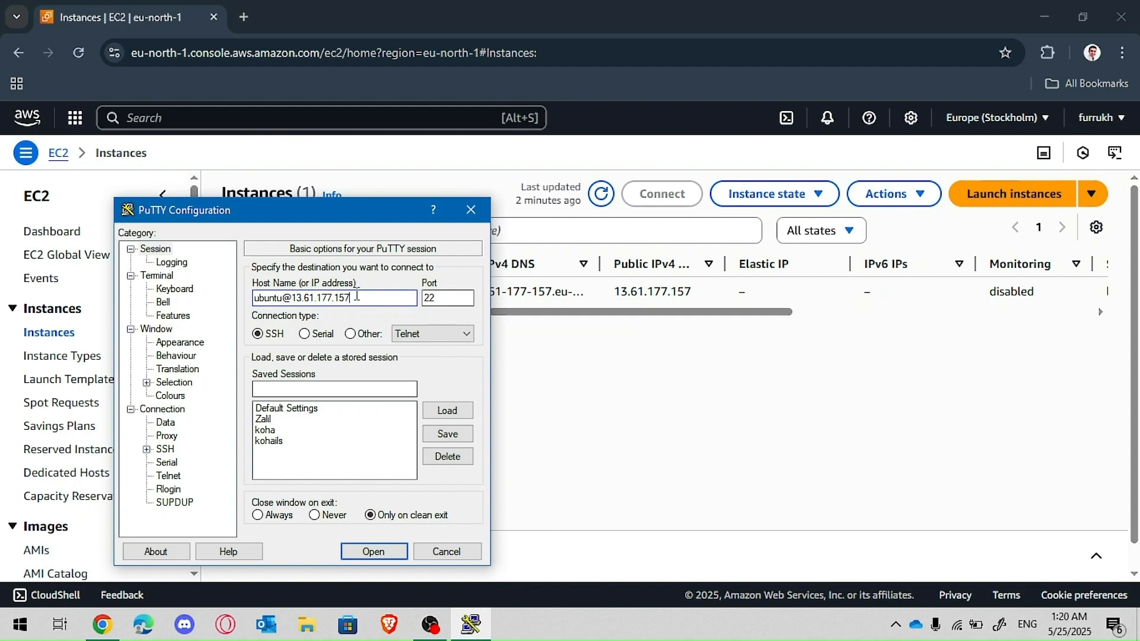
left_click_drag(357, 222, 632, 174)
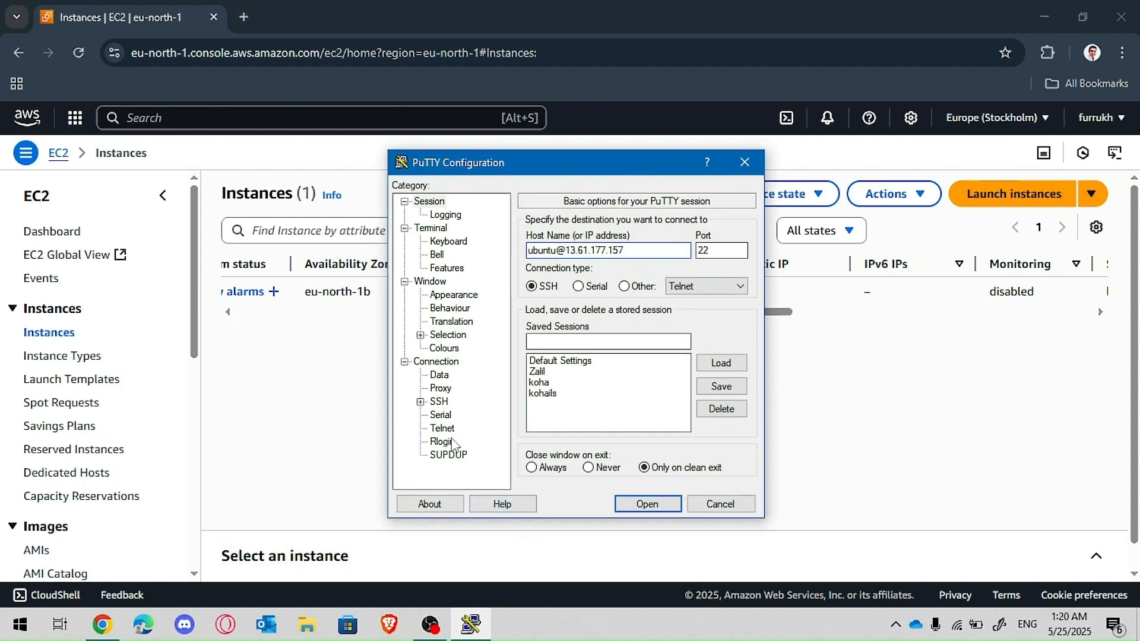
Choose the server .ppk file in Downloads as the SSH authentication private key, open the session and maximize its terminal.
left_click(421, 403)
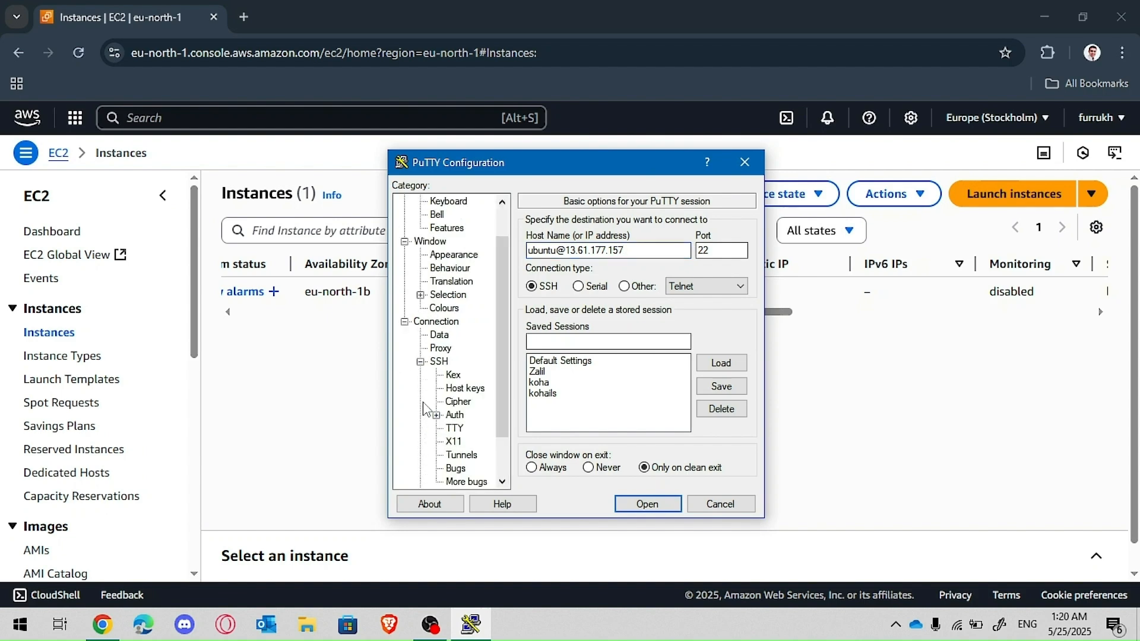
left_click(455, 415)
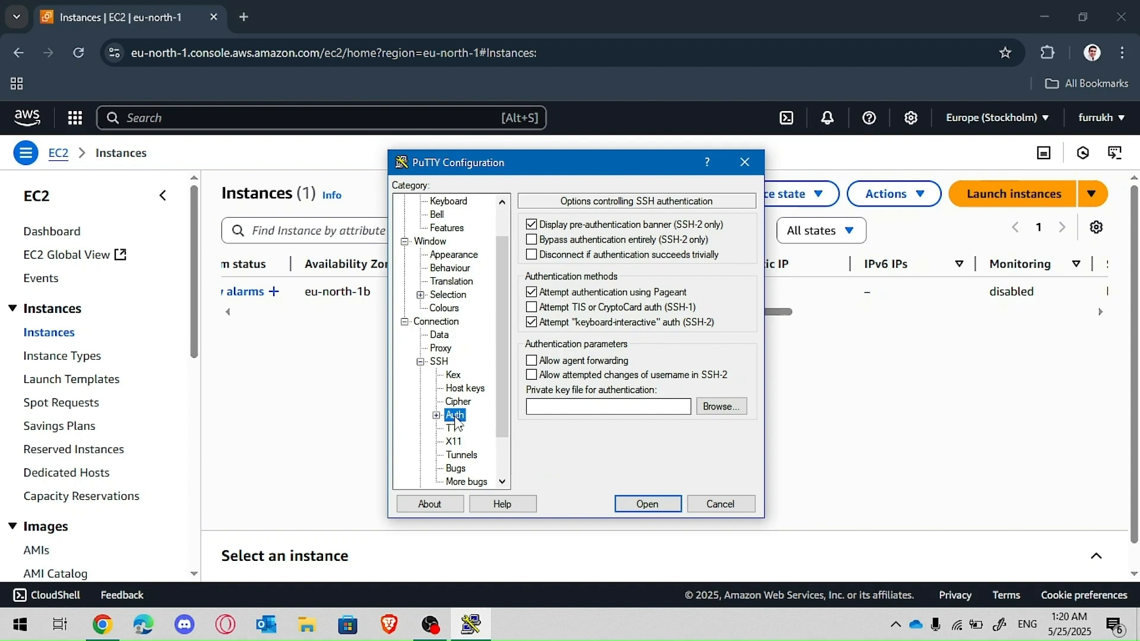
left_click(726, 409)
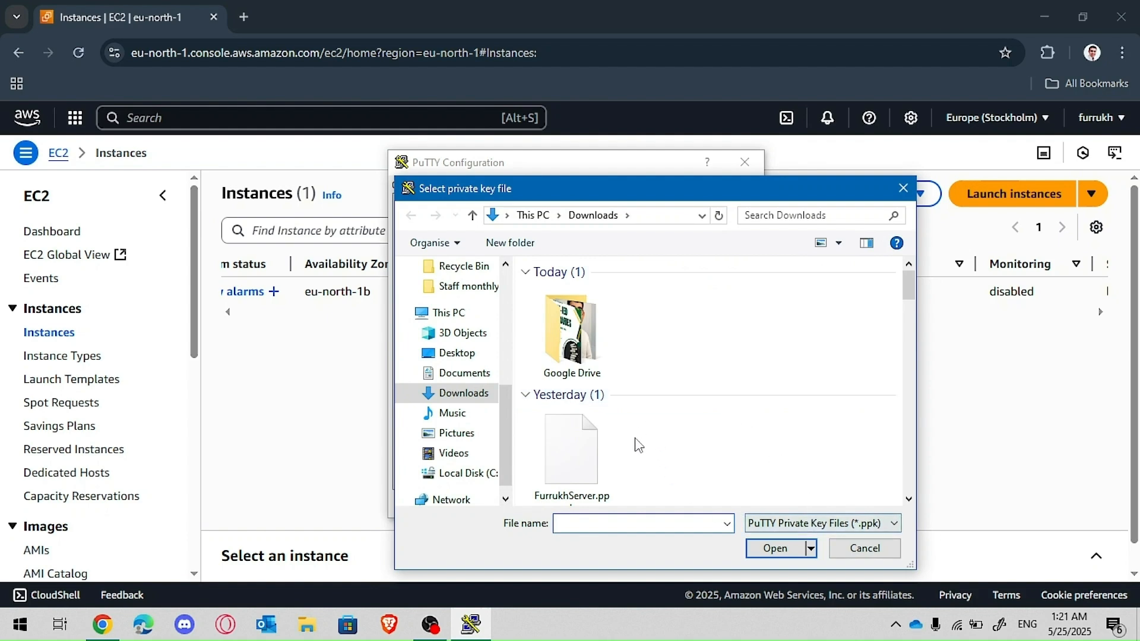
left_click(591, 447)
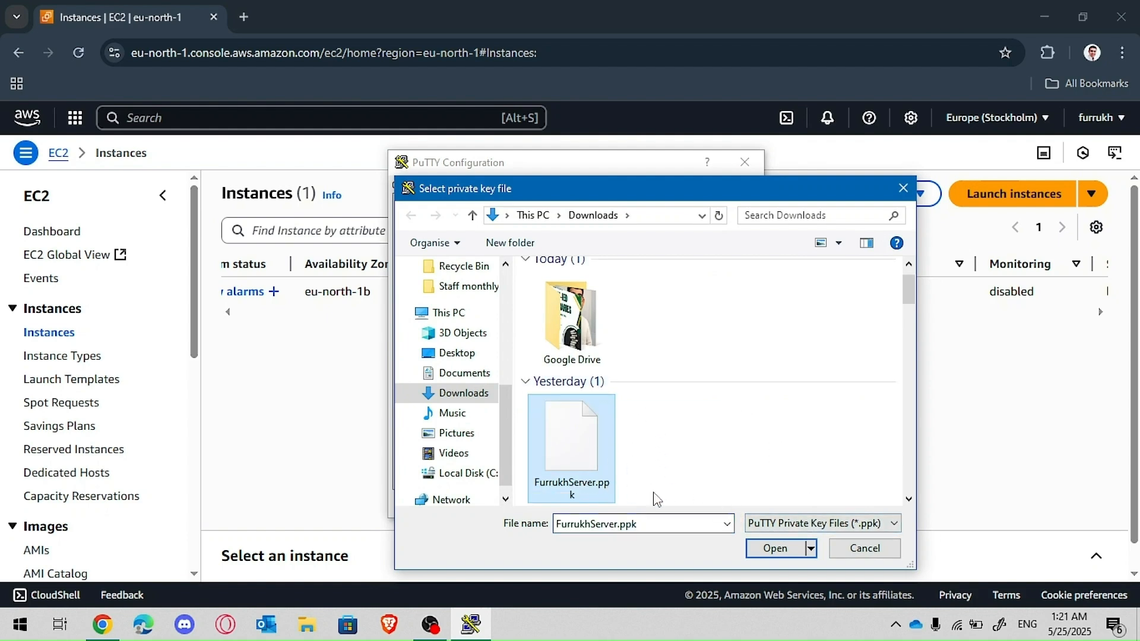
left_click(781, 549)
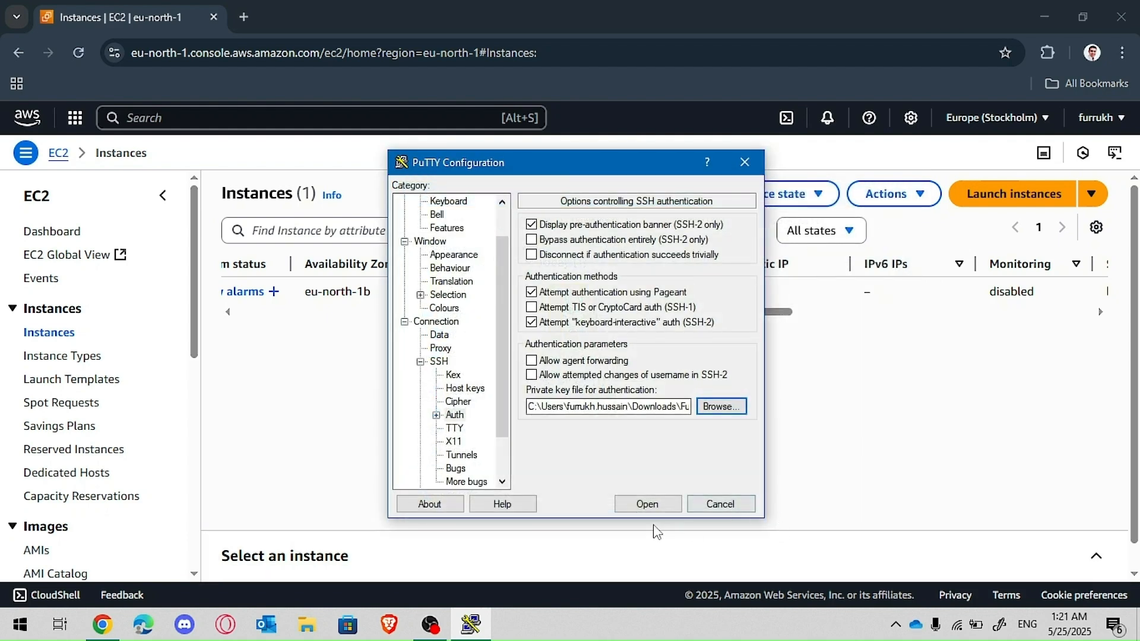
left_click(648, 505)
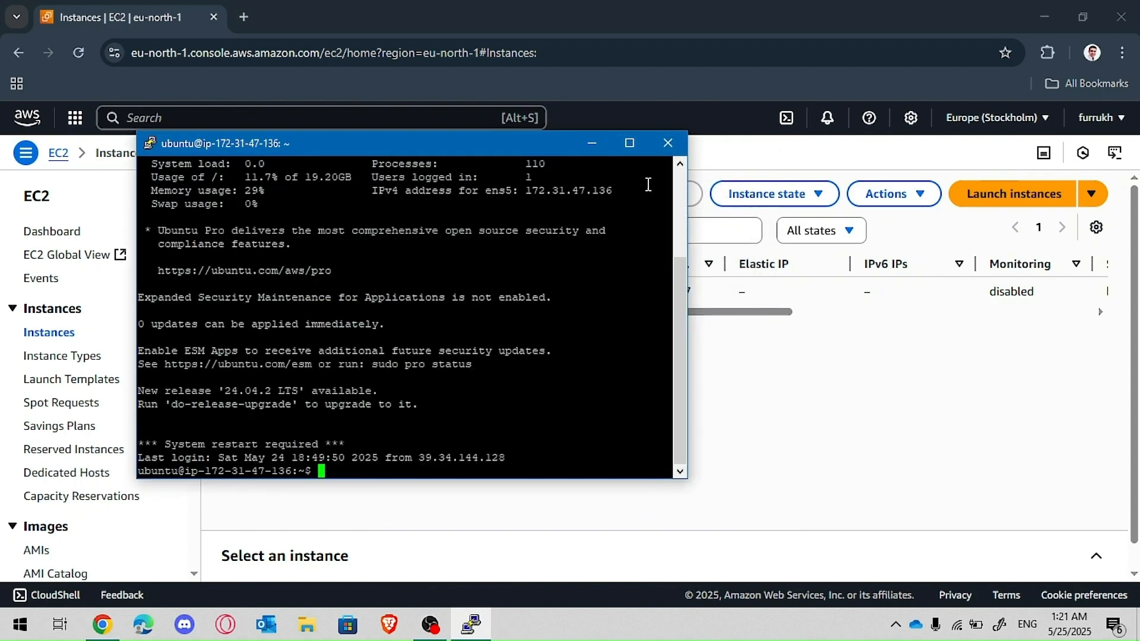
left_click(631, 144)
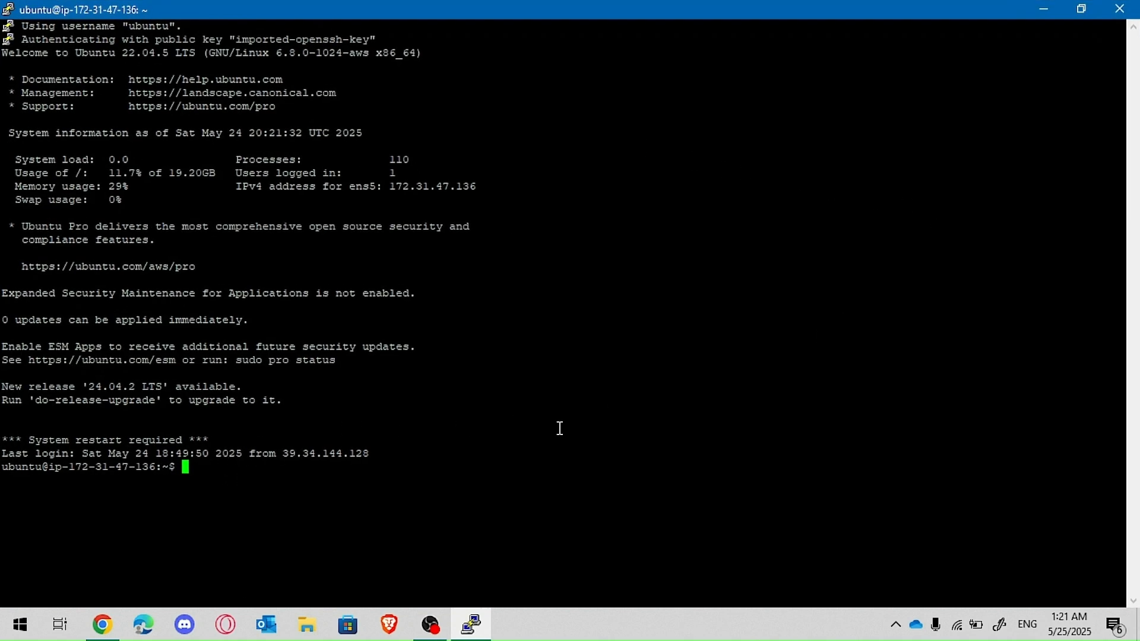
Switch to the root user with sudo su and clear the terminal.
type("sudo su")
key("Return")
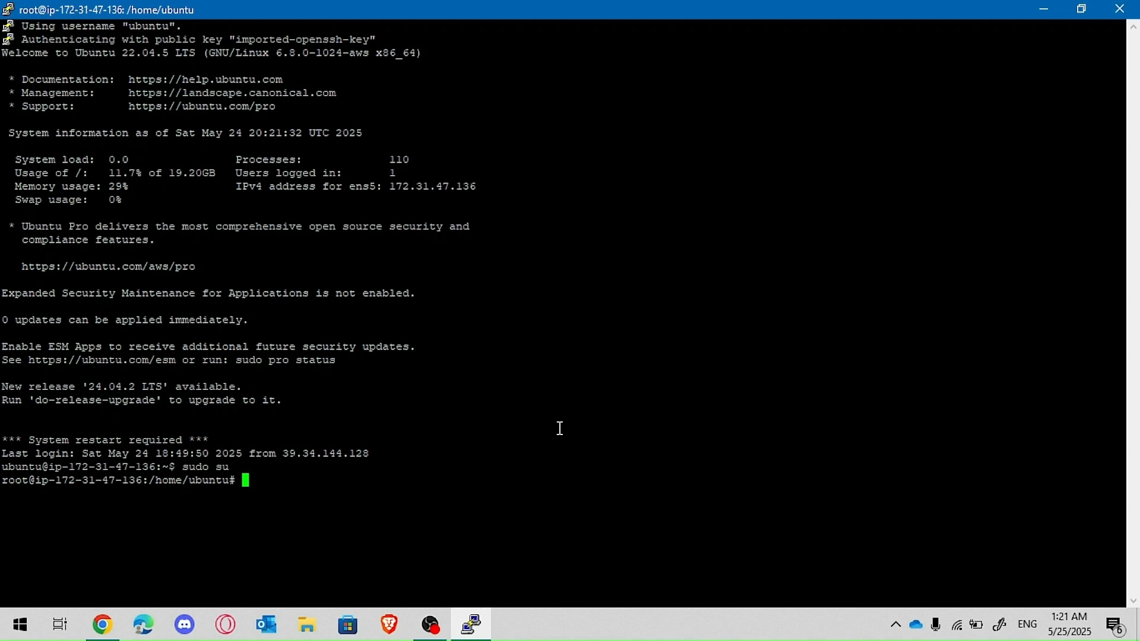
type("clear")
key("Return")
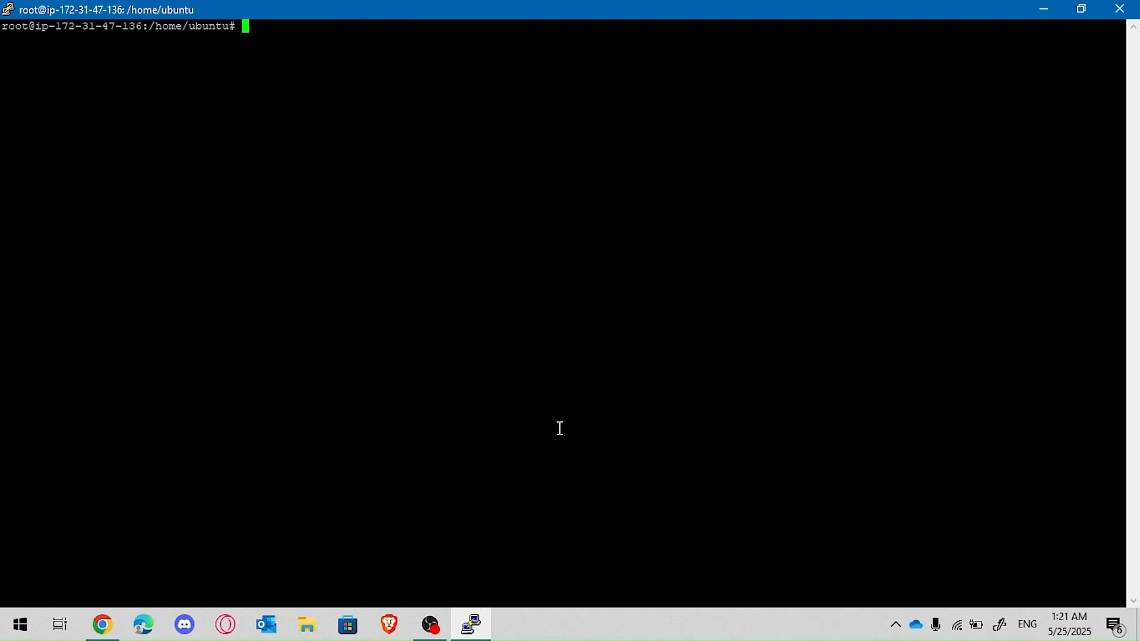
Update the server's package lists with sudo apt-get update.
type("sudo apt-get")
type("update")
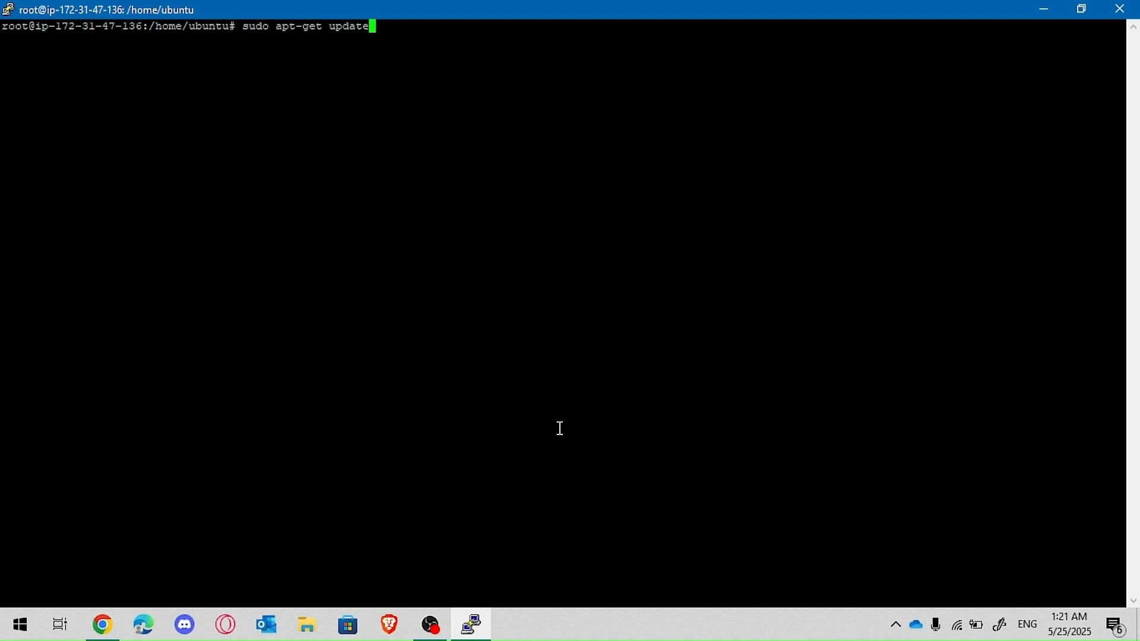
key("Return")
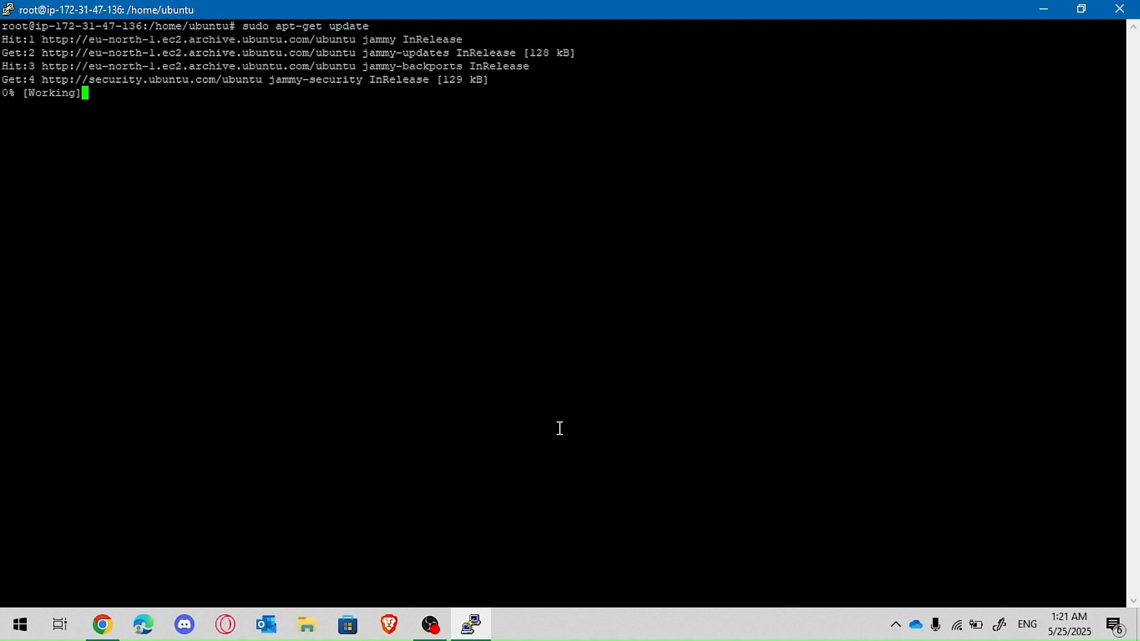